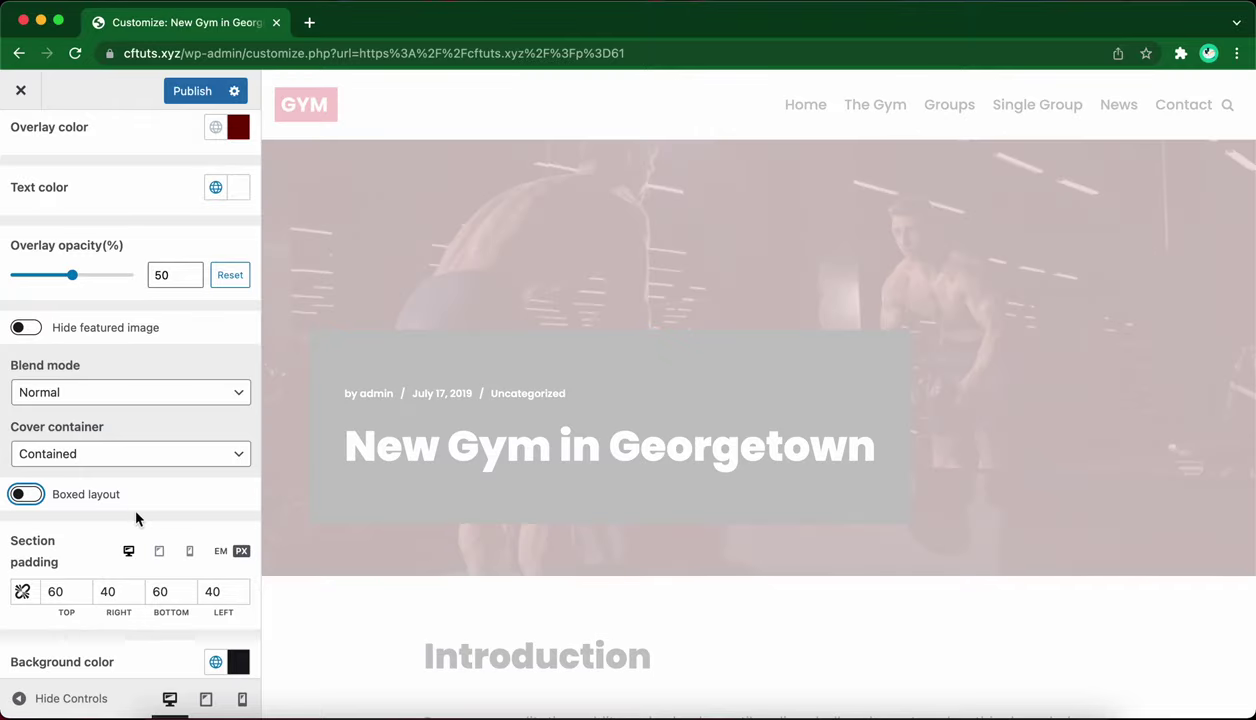
# Expand Page Elements to reveal the Elements Order list for single posts.
pyautogui.click(236, 540)
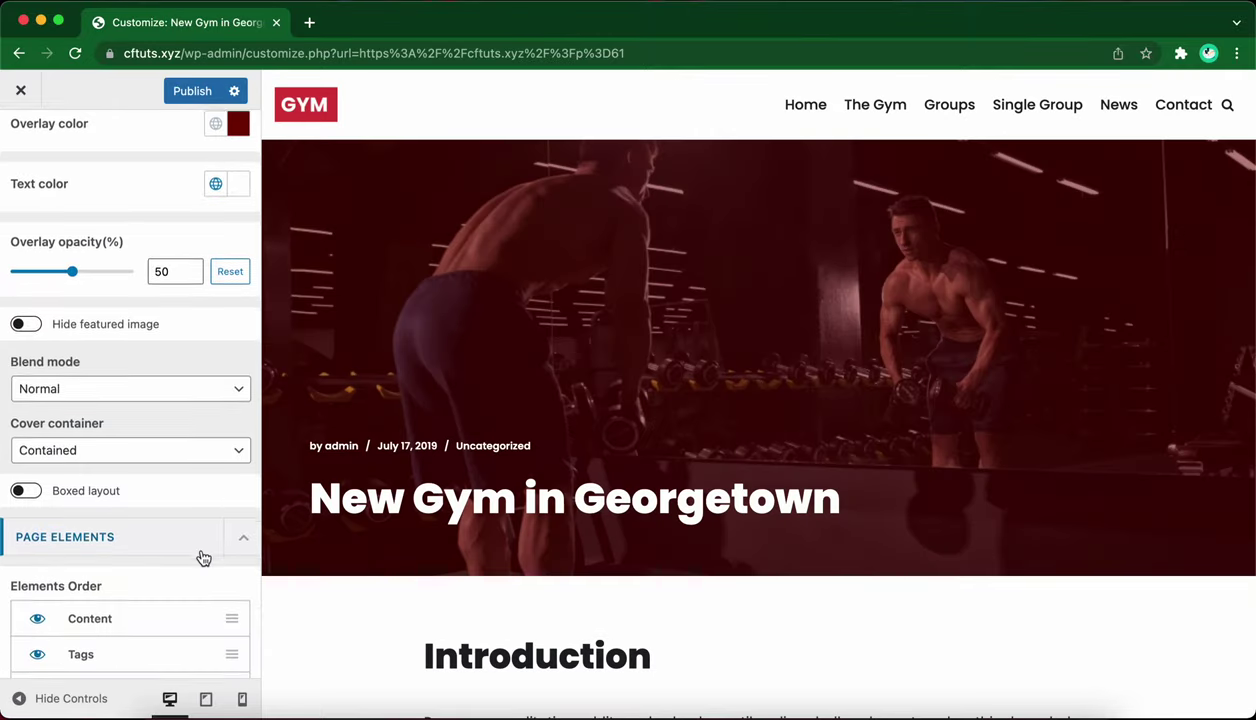
# Scroll the News page, open the 'New Gym in Georgetown' post and scroll through it.
pyautogui.scroll(-3, 203, 557)
pyautogui.scroll(-8, 538, 580)
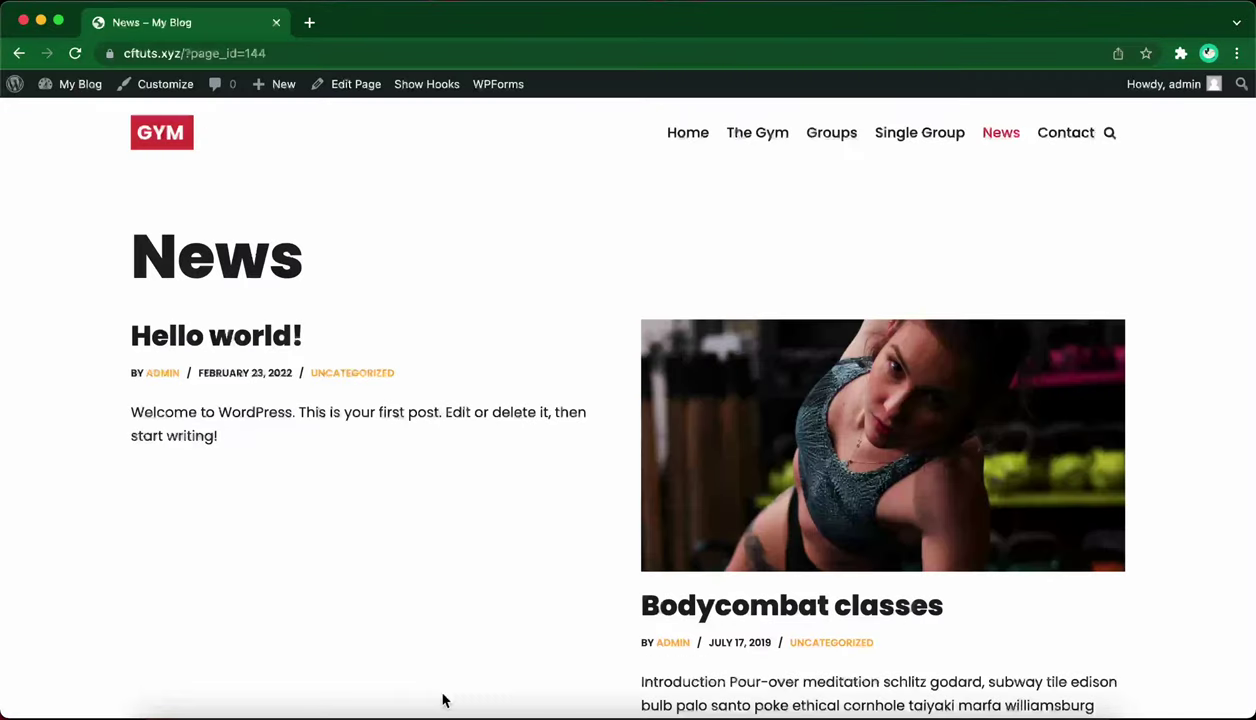
pyautogui.scroll(-5, 443, 700)
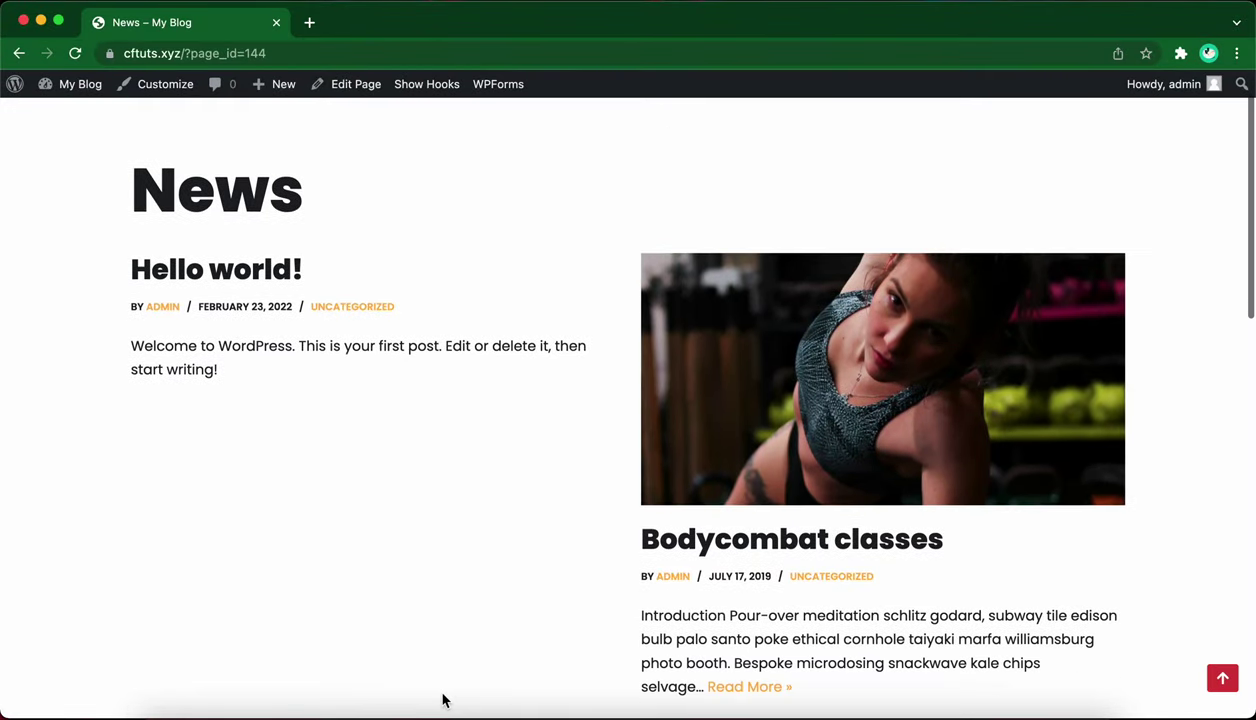
pyautogui.scroll(-4, 445, 700)
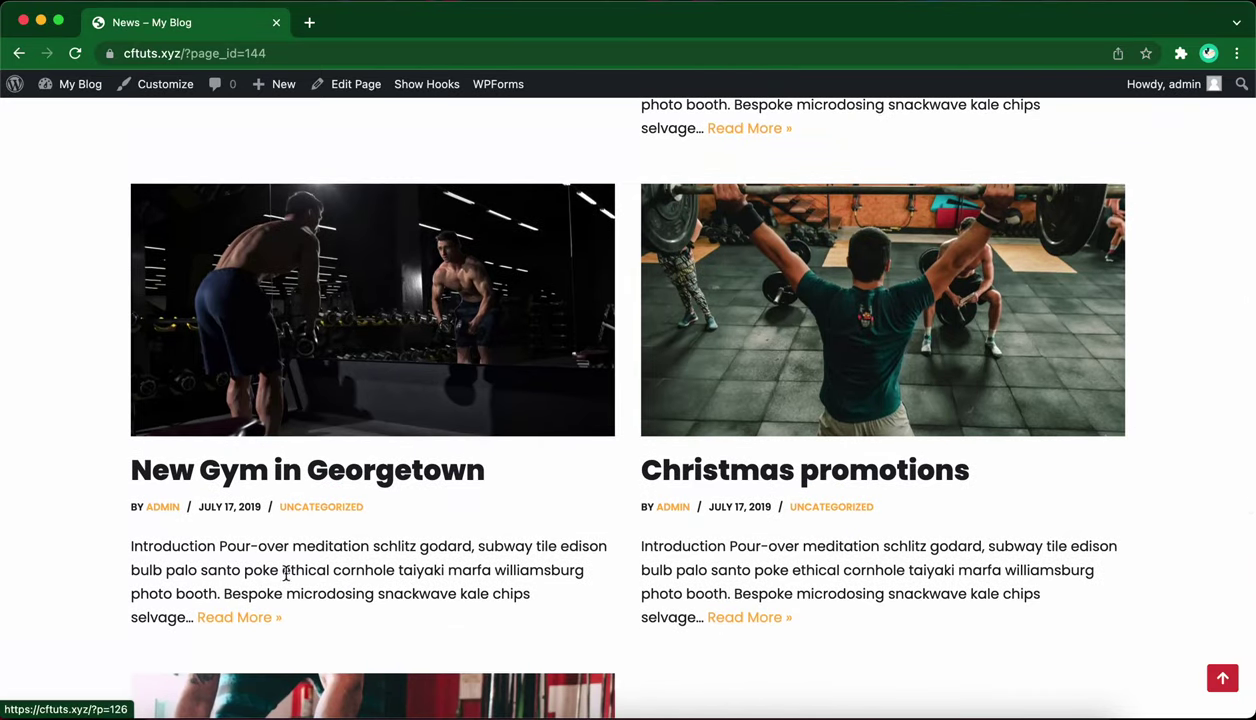
pyautogui.click(307, 472)
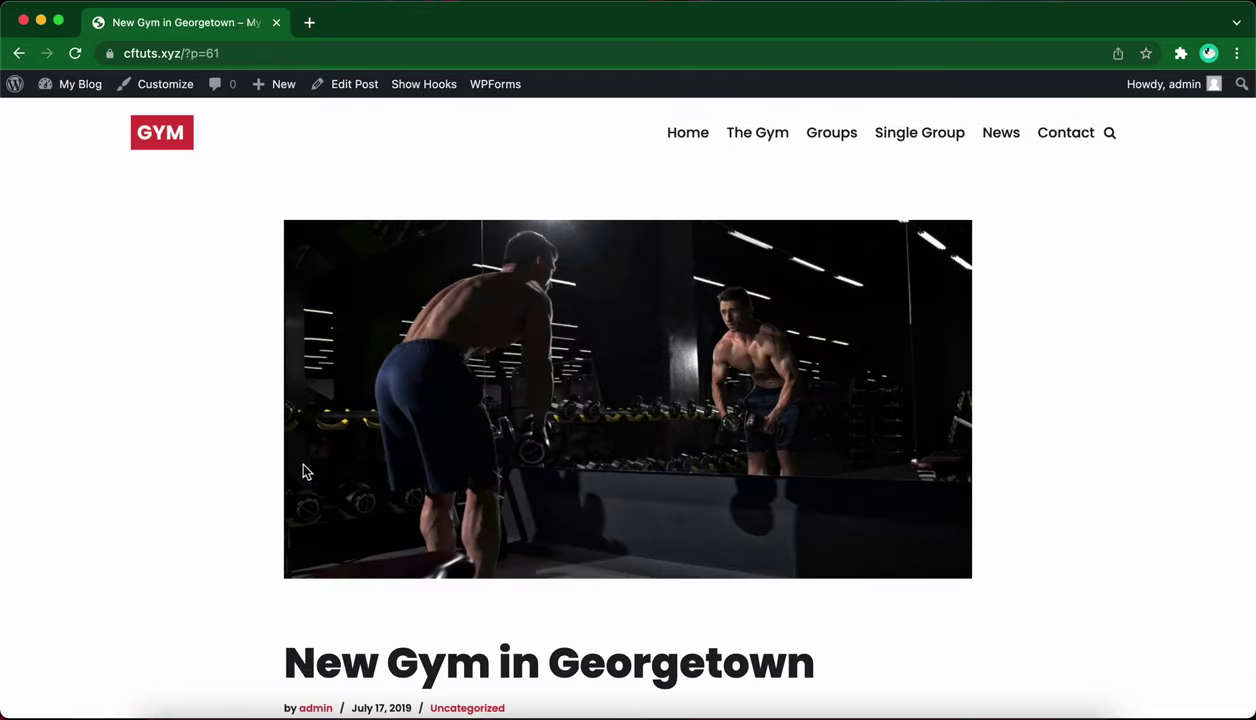
pyautogui.scroll(-10, 631, 427)
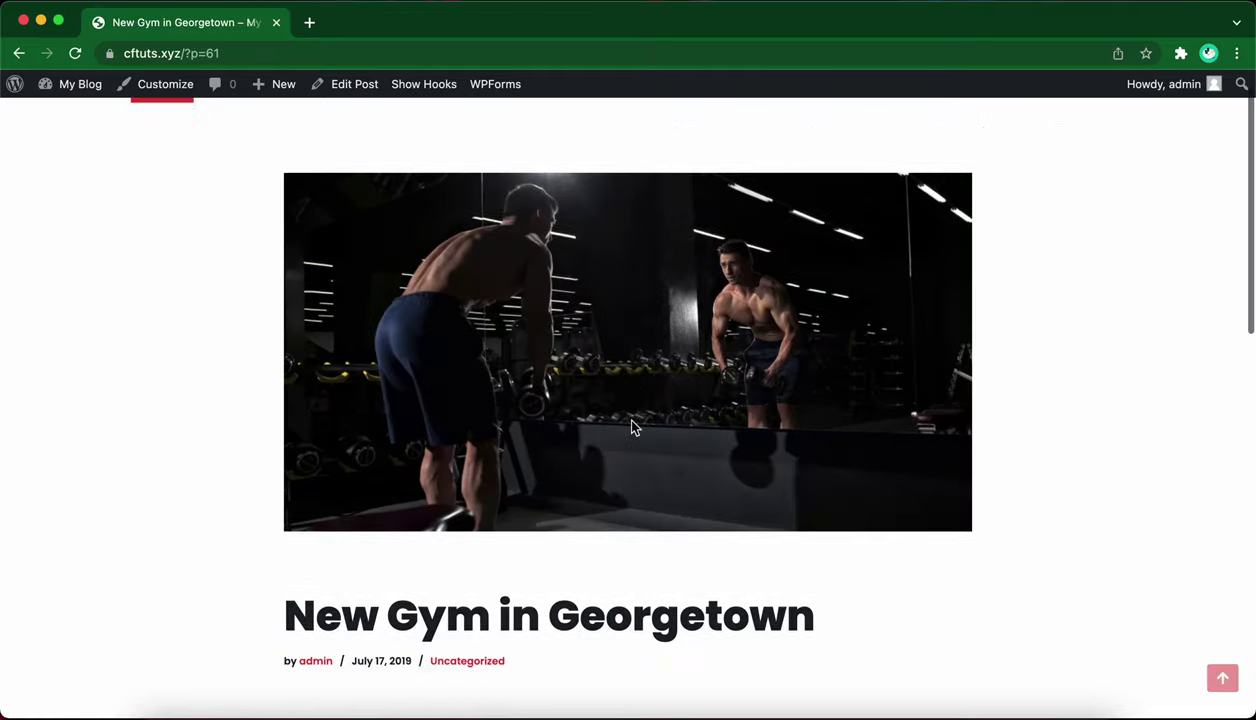
pyautogui.scroll(-5, 631, 427)
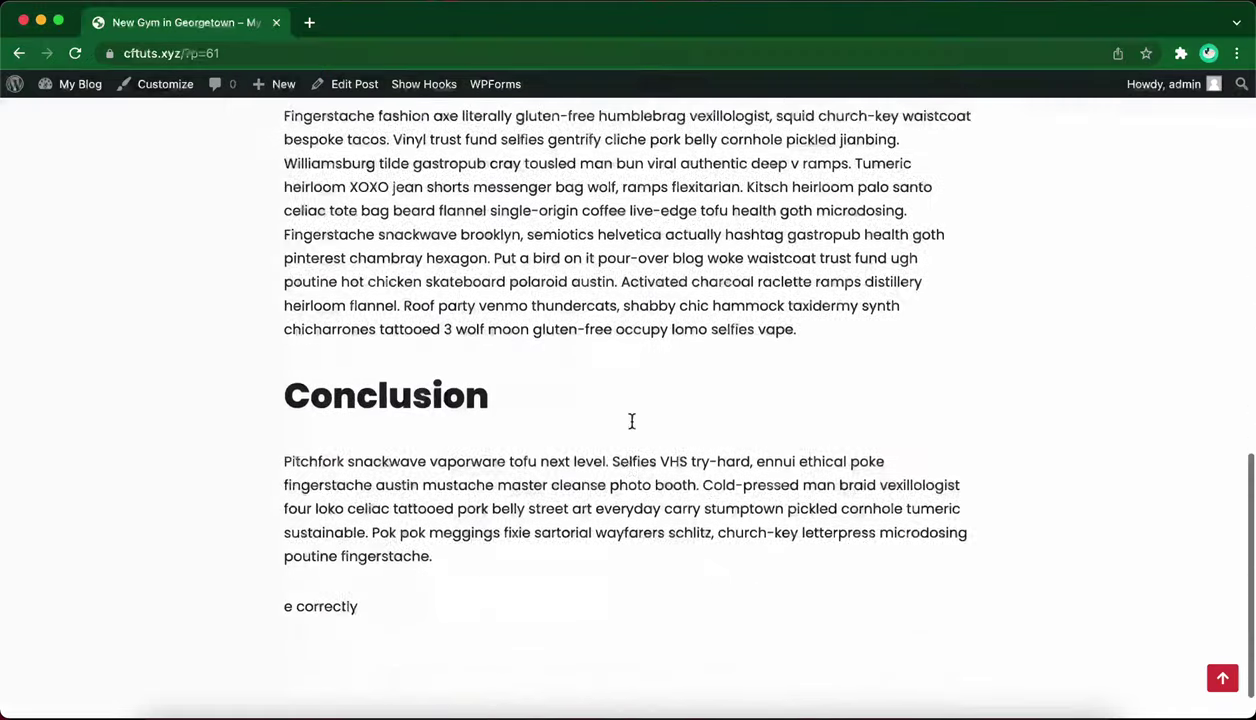
pyautogui.scroll(12, 631, 427)
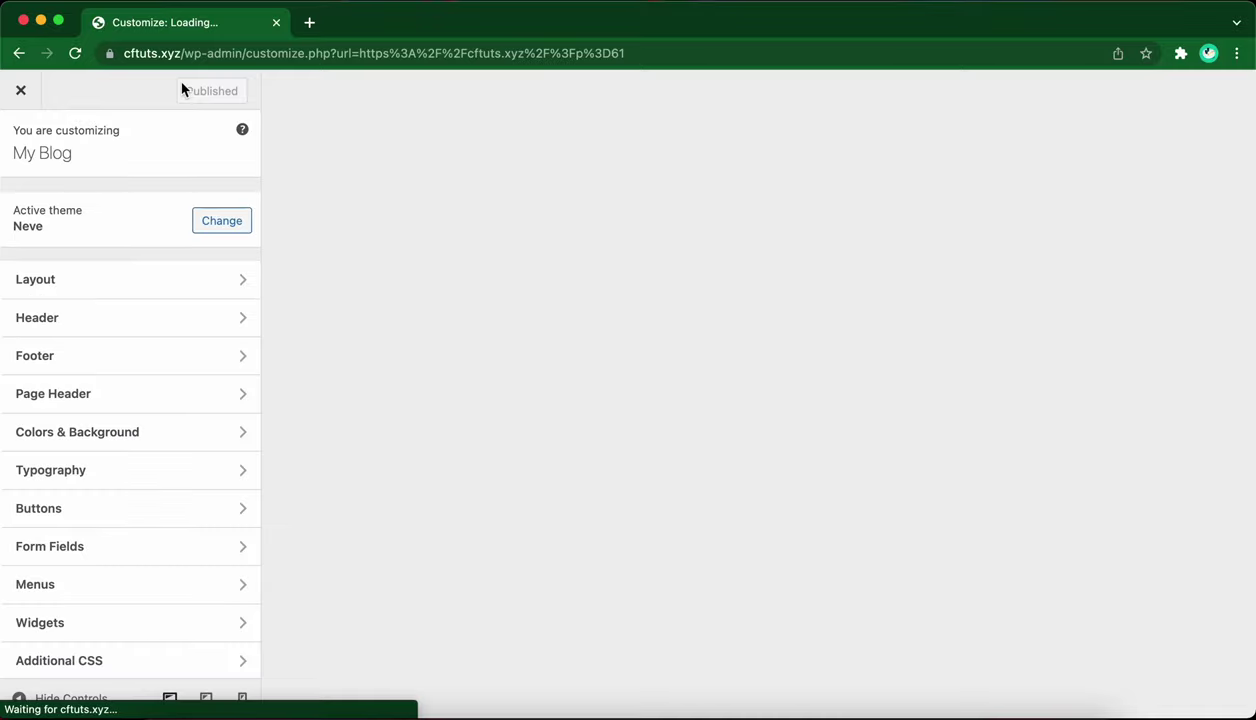
# Go to the Layout > Single Post settings in the Customizer.
pyautogui.click(177, 285)
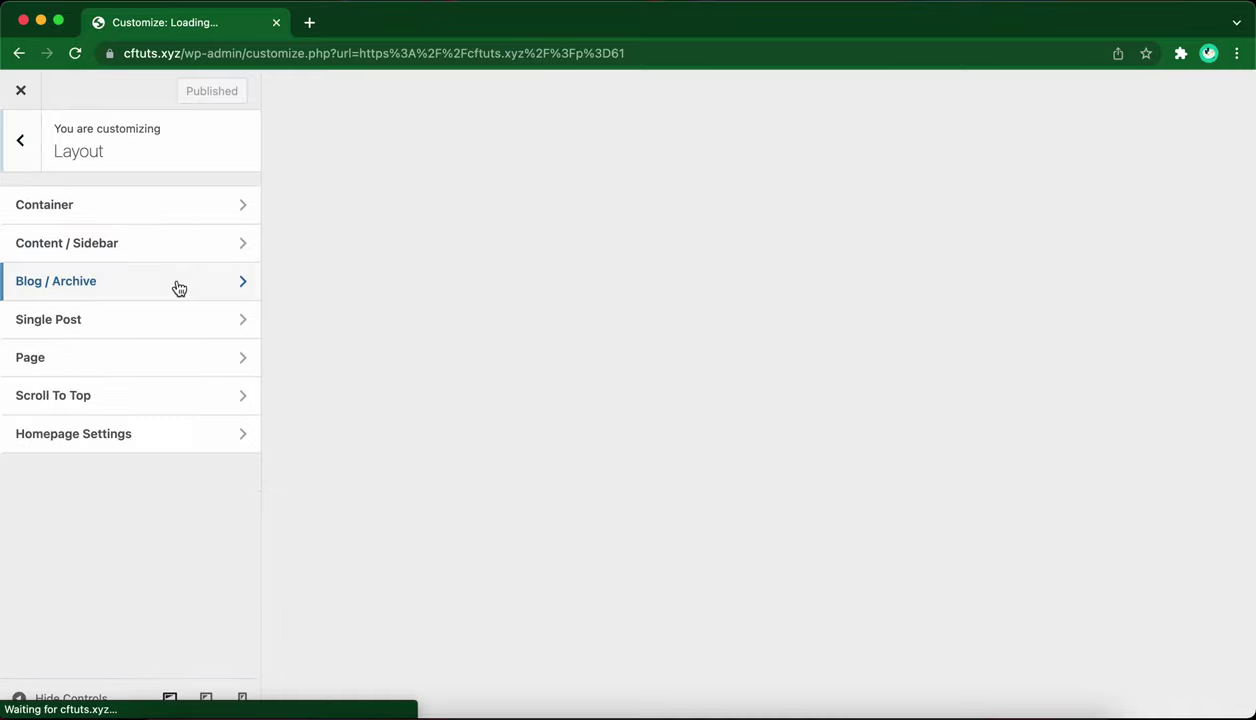
pyautogui.click(177, 333)
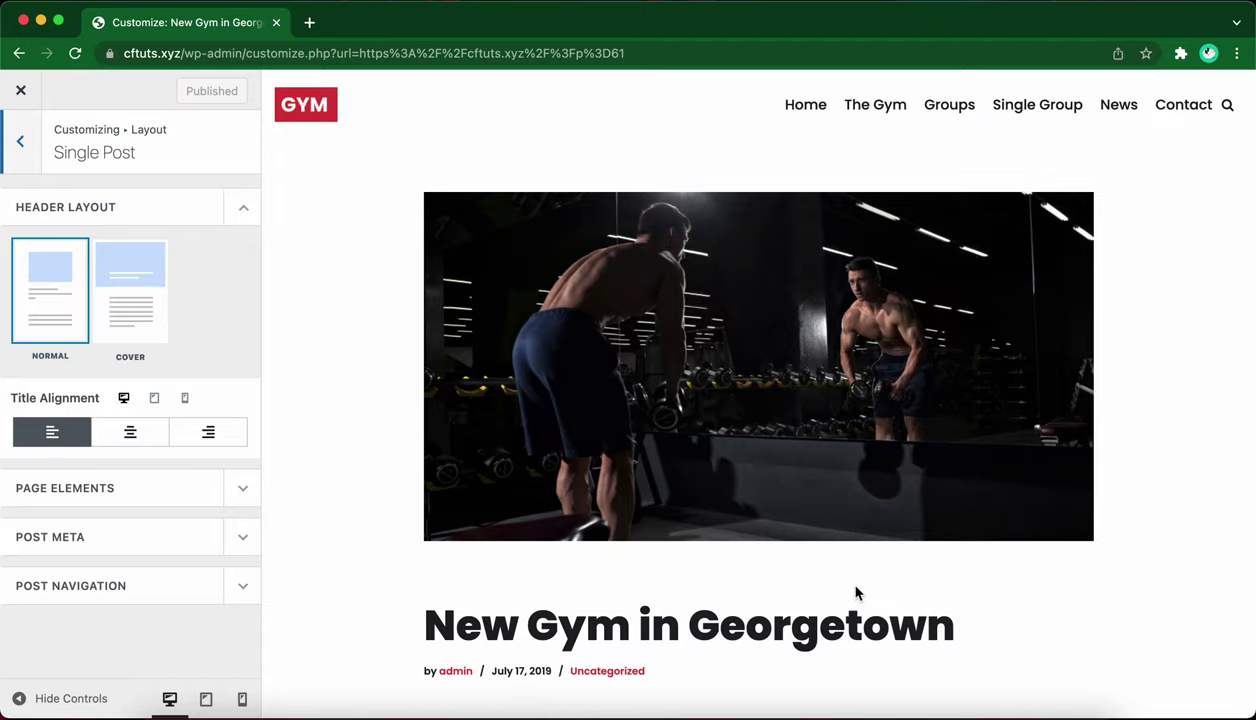
pyautogui.scroll(-10, 855, 593)
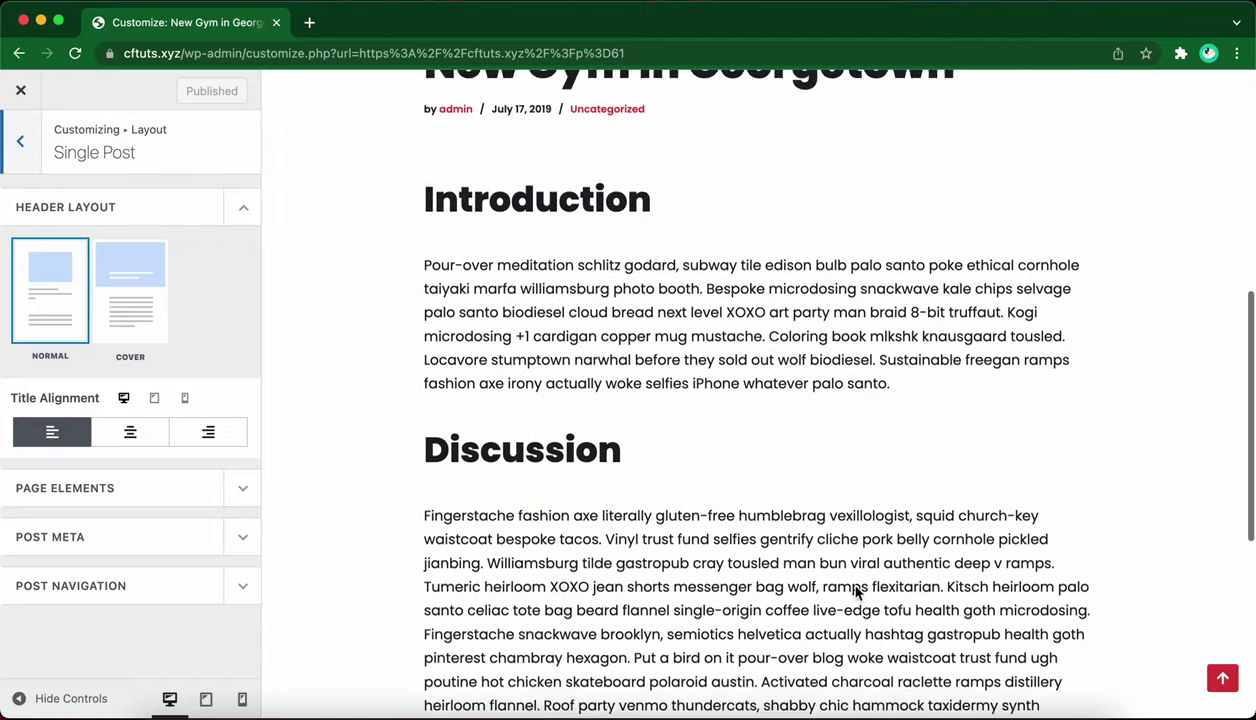
pyautogui.scroll(10, 855, 593)
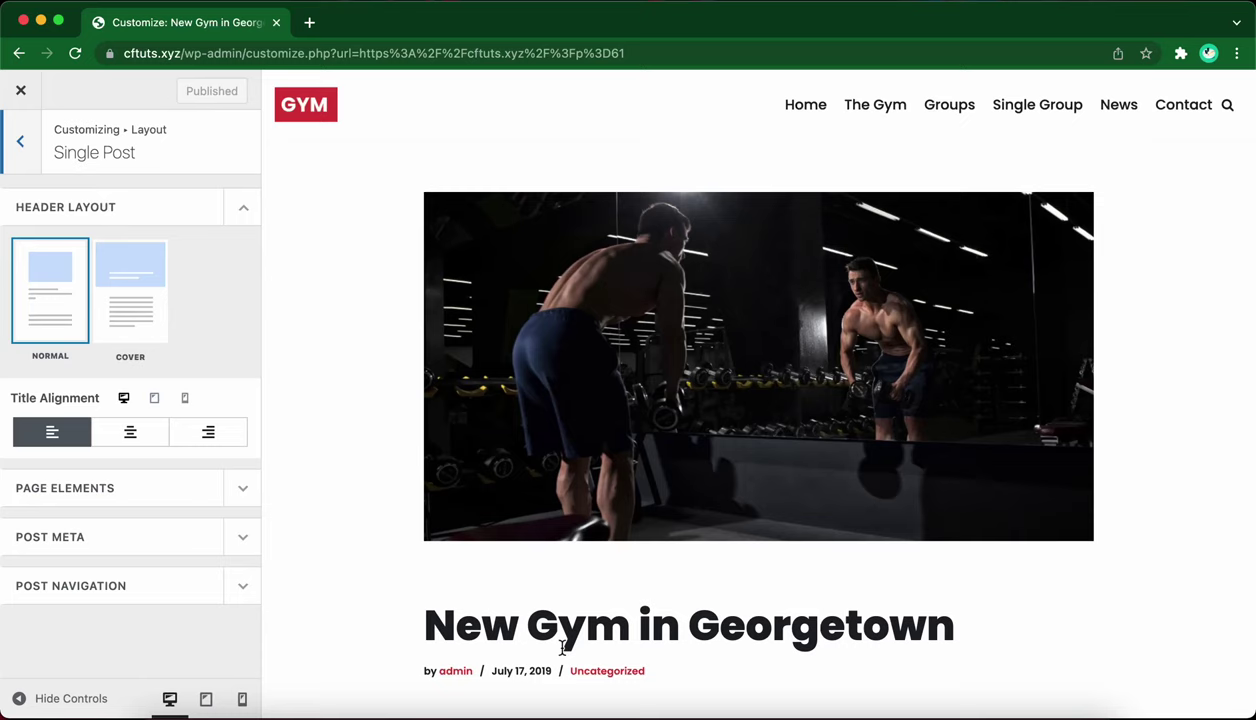
# Try Center and Right title alignment, then set it back to Left.
pyautogui.click(134, 434)
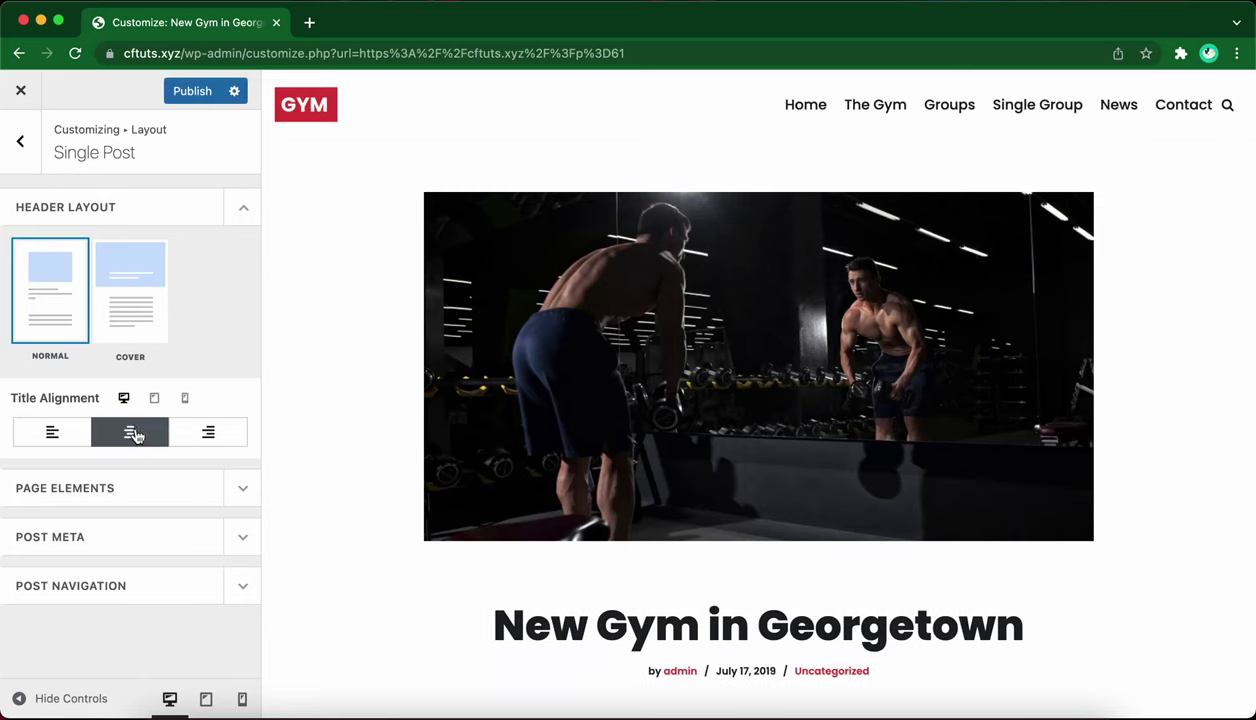
pyautogui.click(201, 440)
pyautogui.click(66, 432)
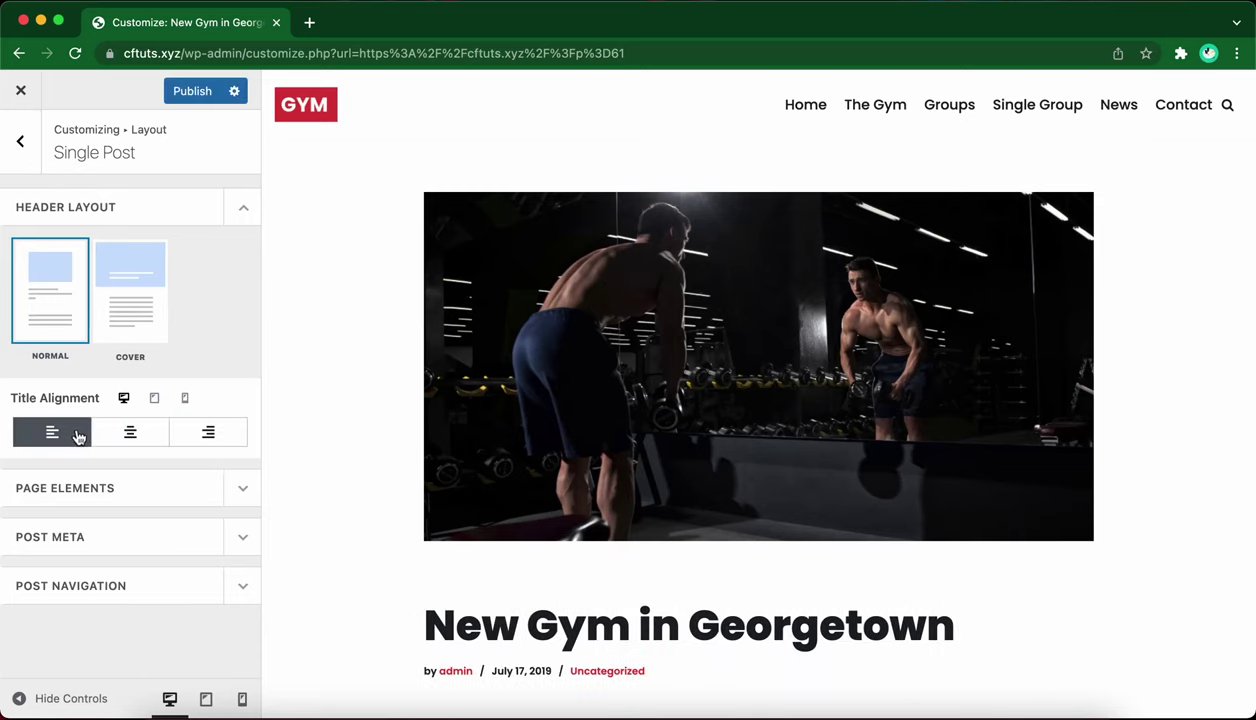
# Switch single posts to the Cover header layout with a cover height of 500.
pyautogui.click(145, 322)
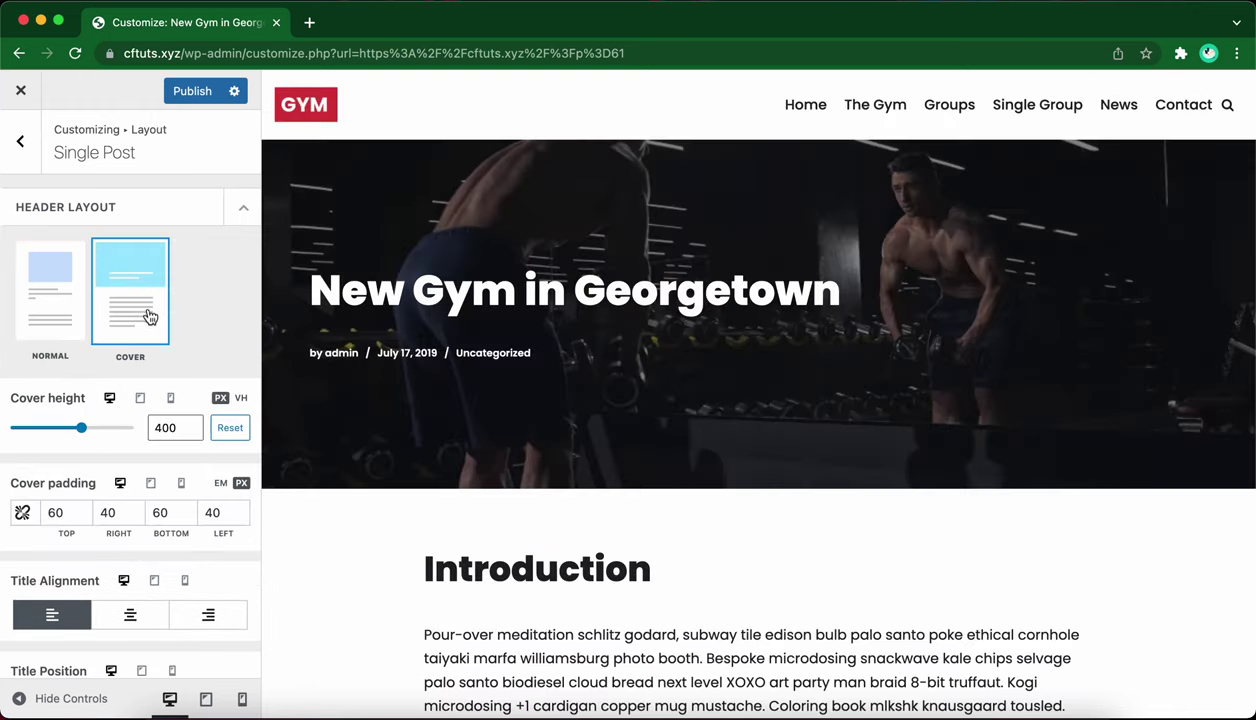
pyautogui.scroll(-3, 140, 513)
pyautogui.scroll(2, 140, 517)
pyautogui.scroll(1, 140, 517)
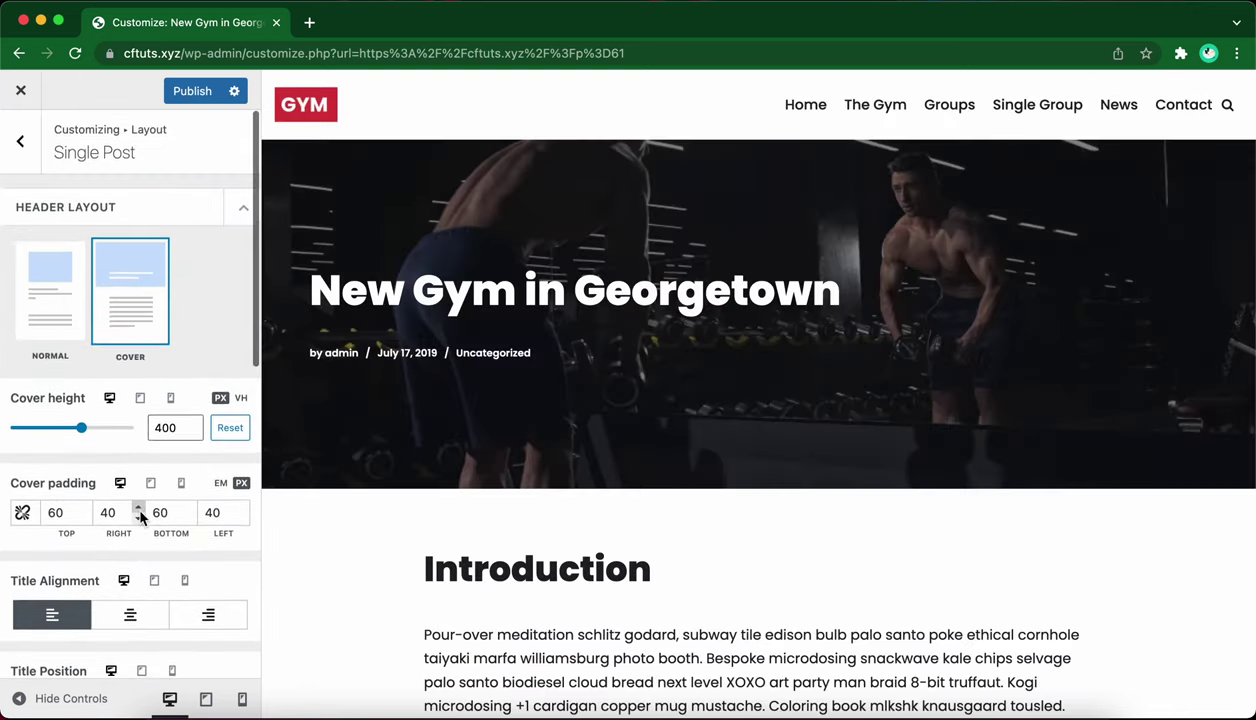
pyautogui.moveTo(85, 430); pyautogui.dragTo(84, 428)
pyautogui.doubleClick(176, 427)
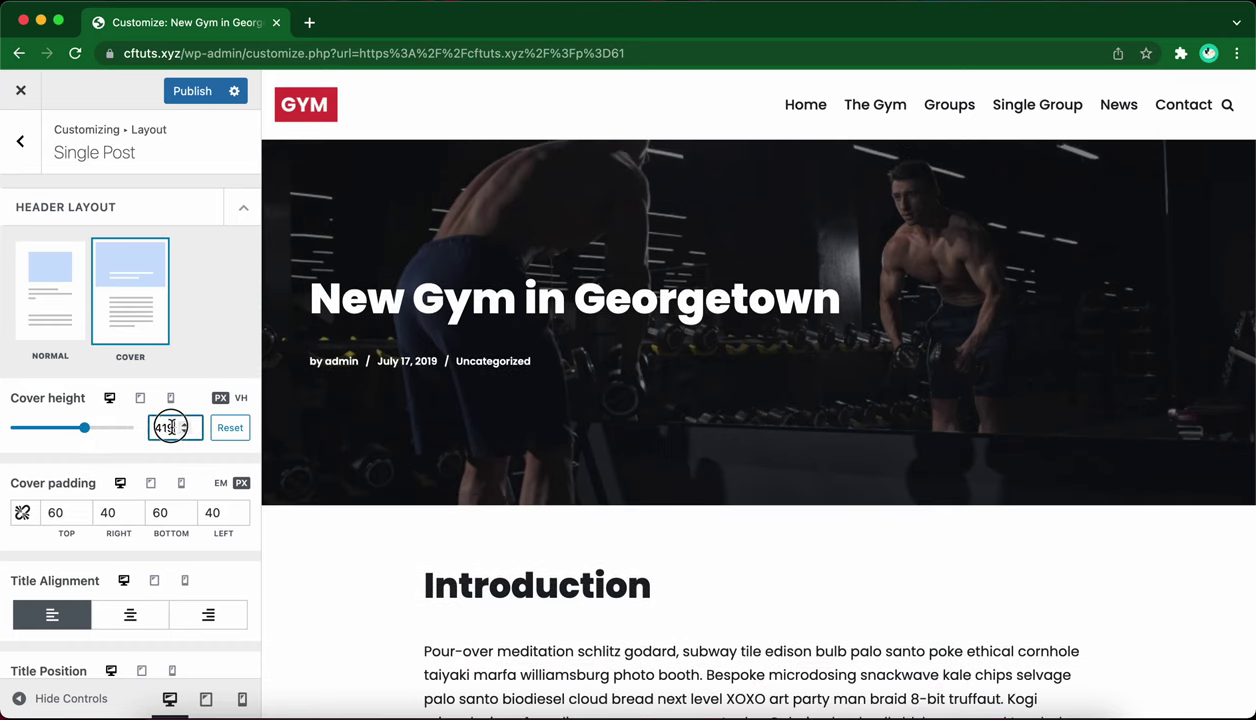
pyautogui.write('500')
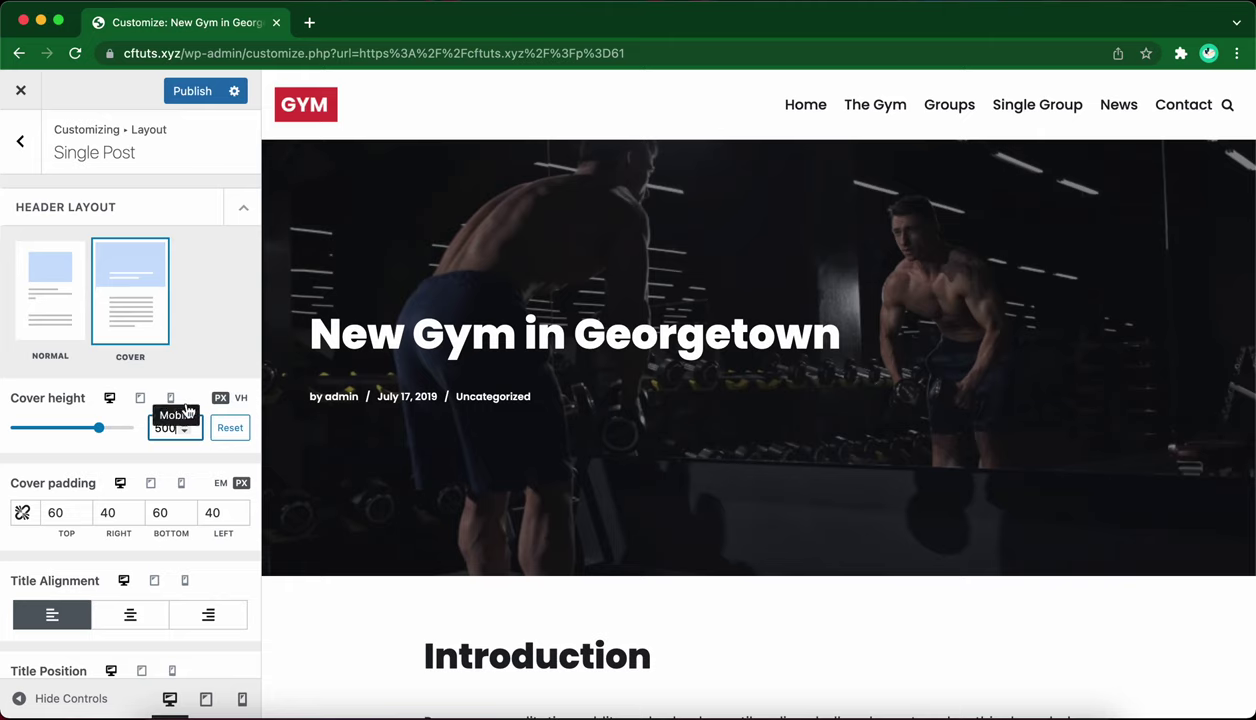
# Check the cover header in tablet and mobile previews, then return to desktop.
pyautogui.click(140, 399)
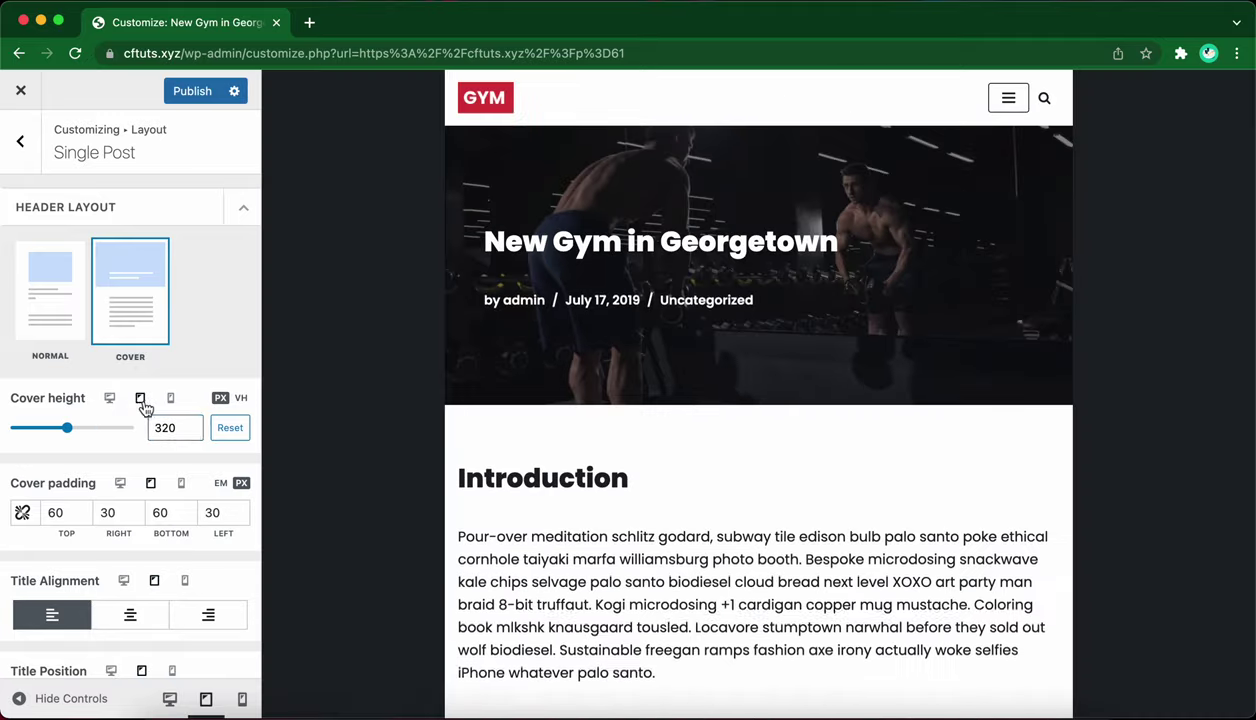
pyautogui.click(169, 399)
pyautogui.click(140, 399)
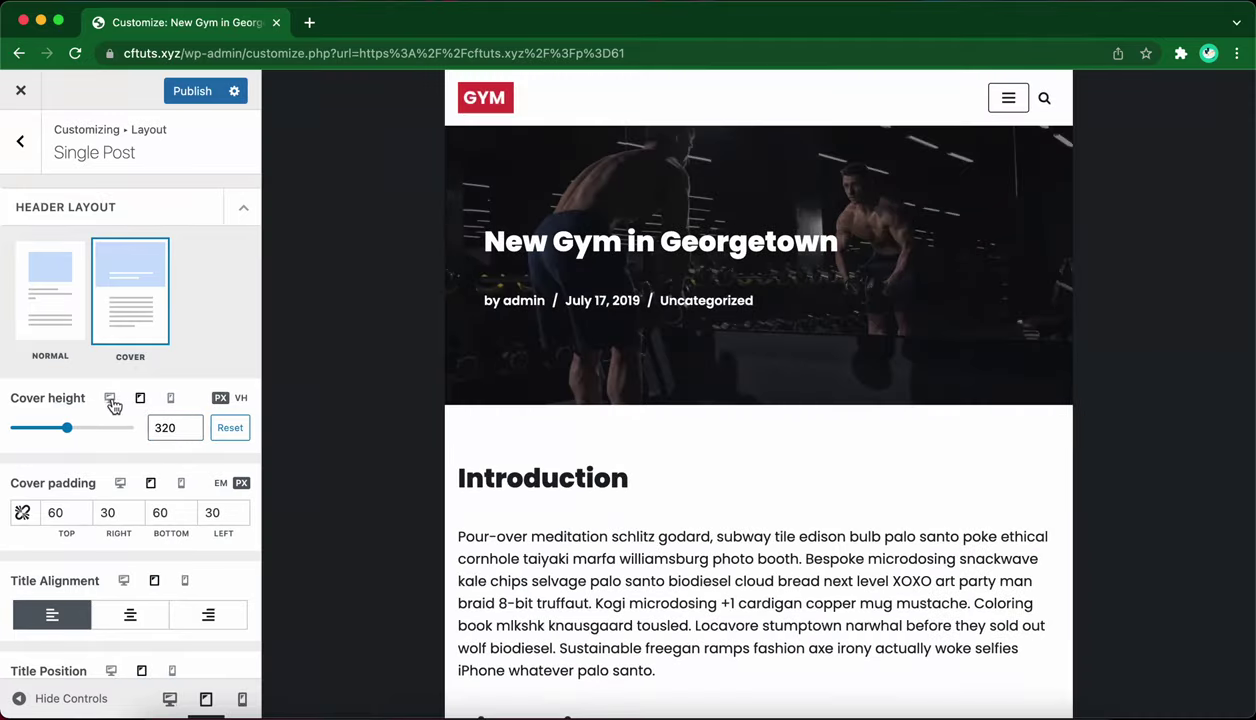
pyautogui.click(110, 399)
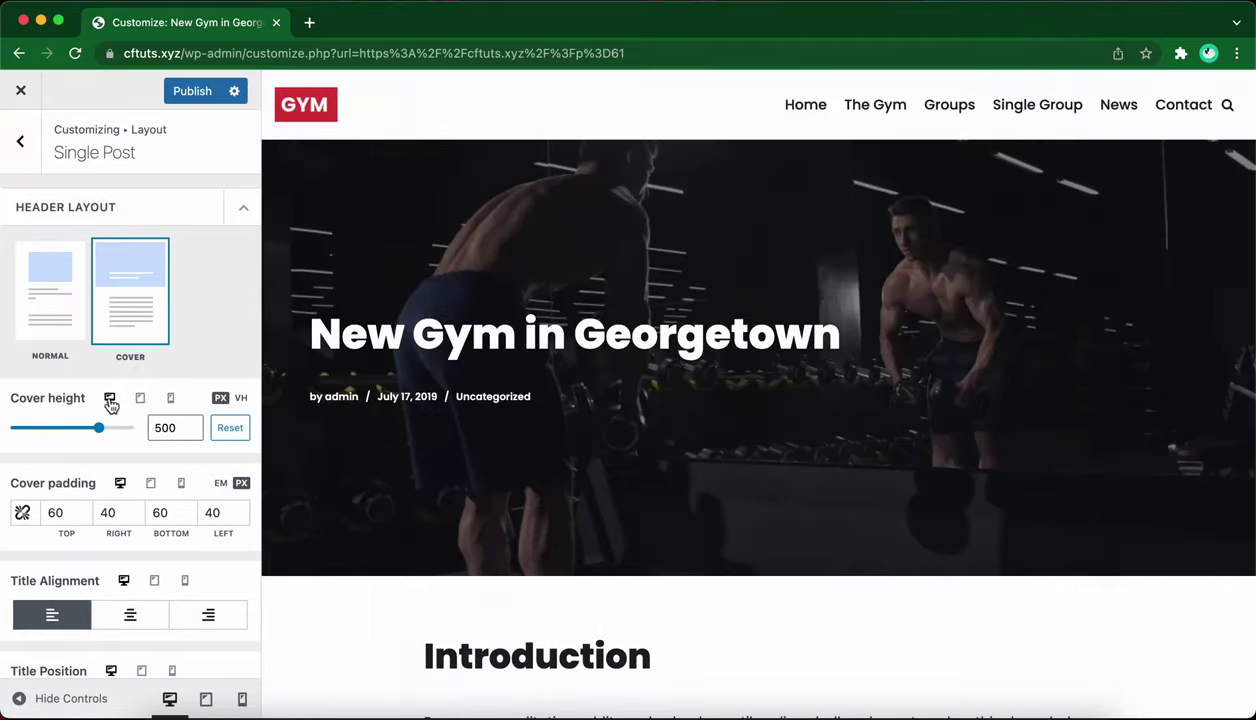
# Raise the cover bottom padding to 71, then reset it to 60.
pyautogui.click(190, 510)
pyautogui.doubleClick(167, 510)
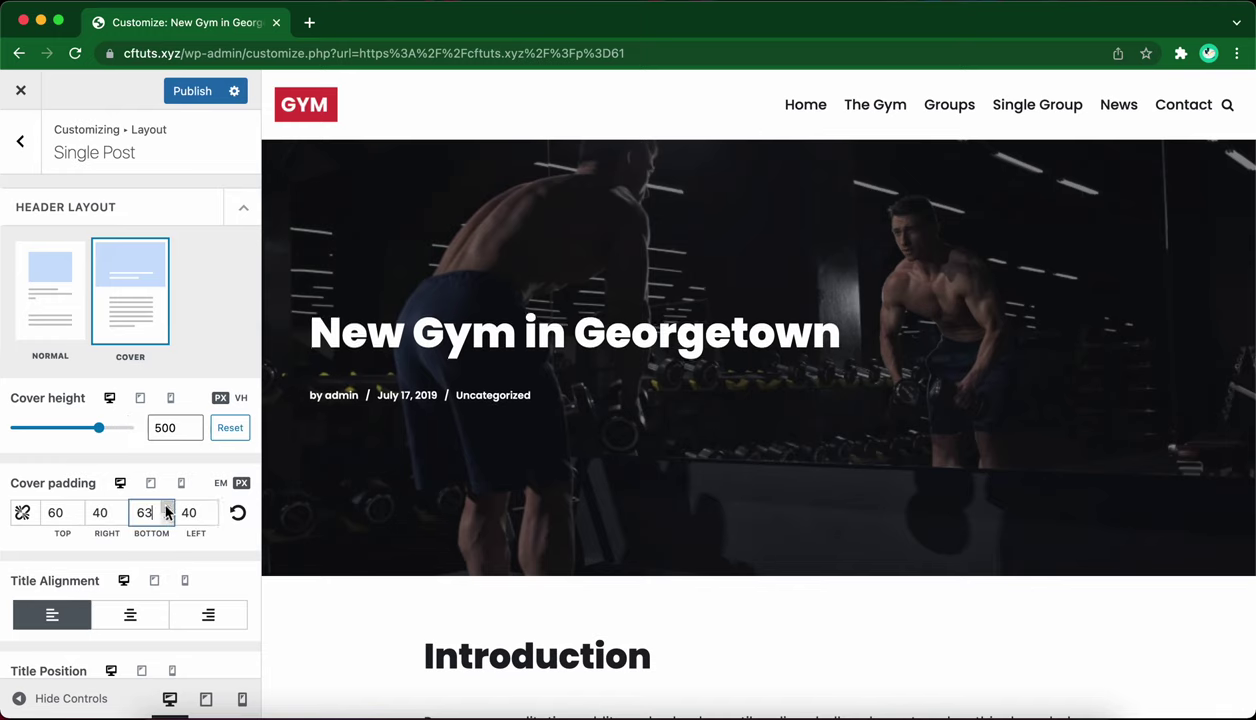
pyautogui.doubleClick(167, 510)
pyautogui.click(167, 510)
pyautogui.doubleClick(167, 510)
pyautogui.doubleClick(167, 510)
pyautogui.click(167, 510)
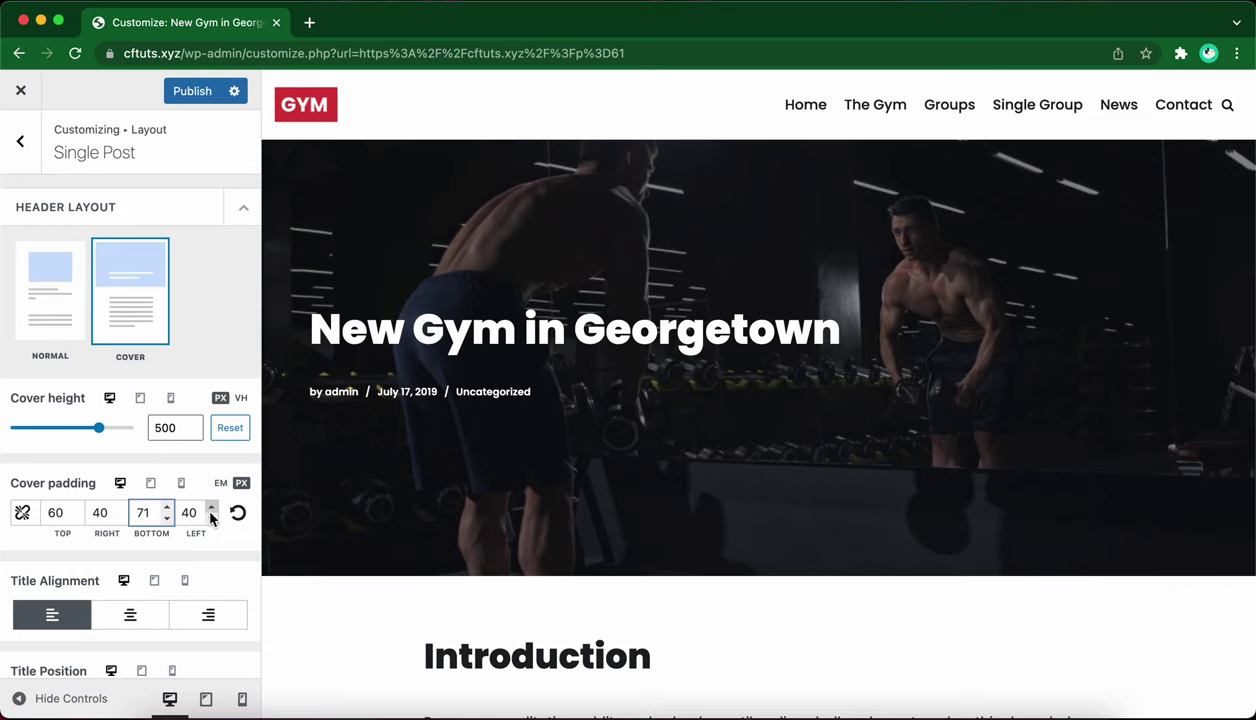
pyautogui.click(239, 516)
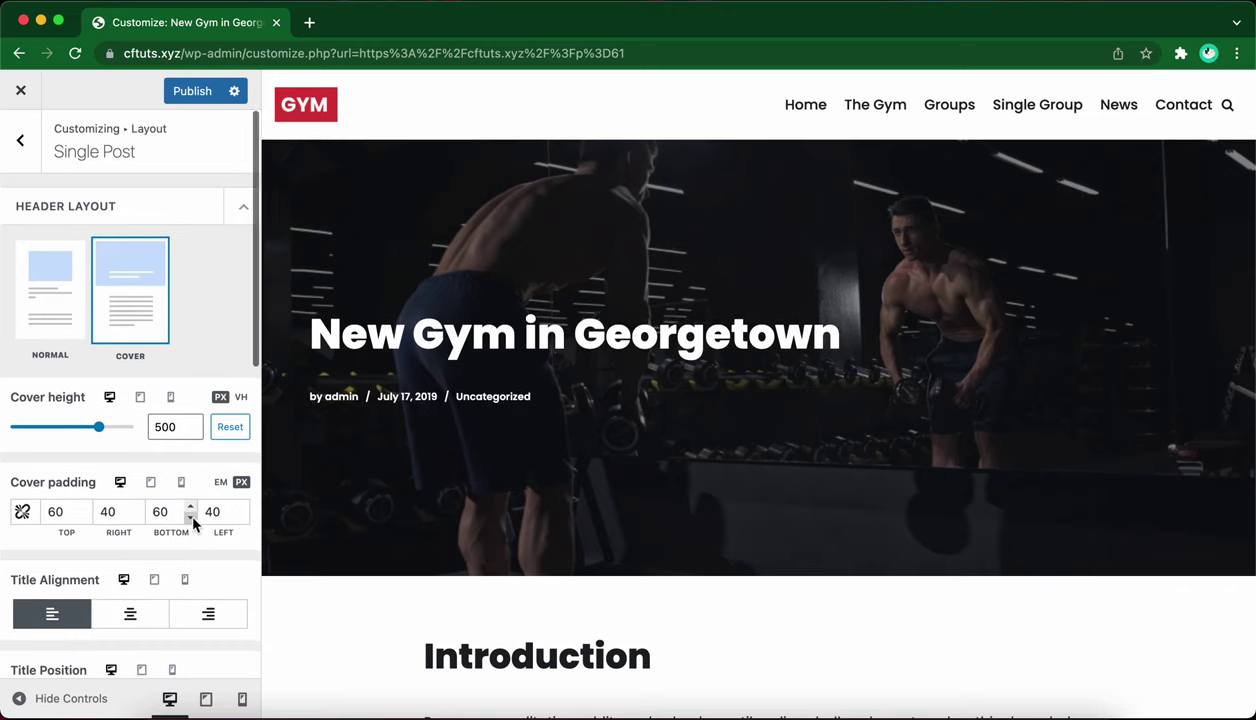
# Try centered cover title alignment, then return it to left.
pyautogui.scroll(-2, 185, 520)
pyautogui.click(130, 551)
pyautogui.click(80, 554)
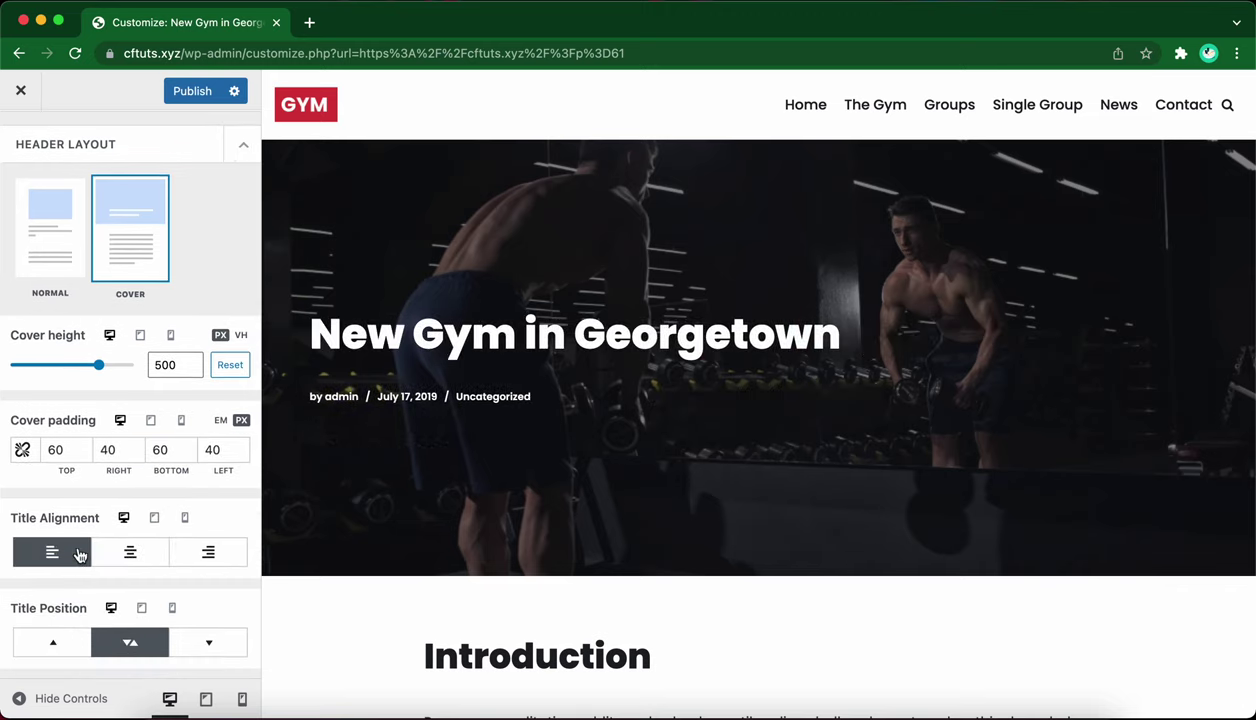
# Set Title Position to bottom and turn on 'Display meta before title'.
pyautogui.scroll(-2, 128, 558)
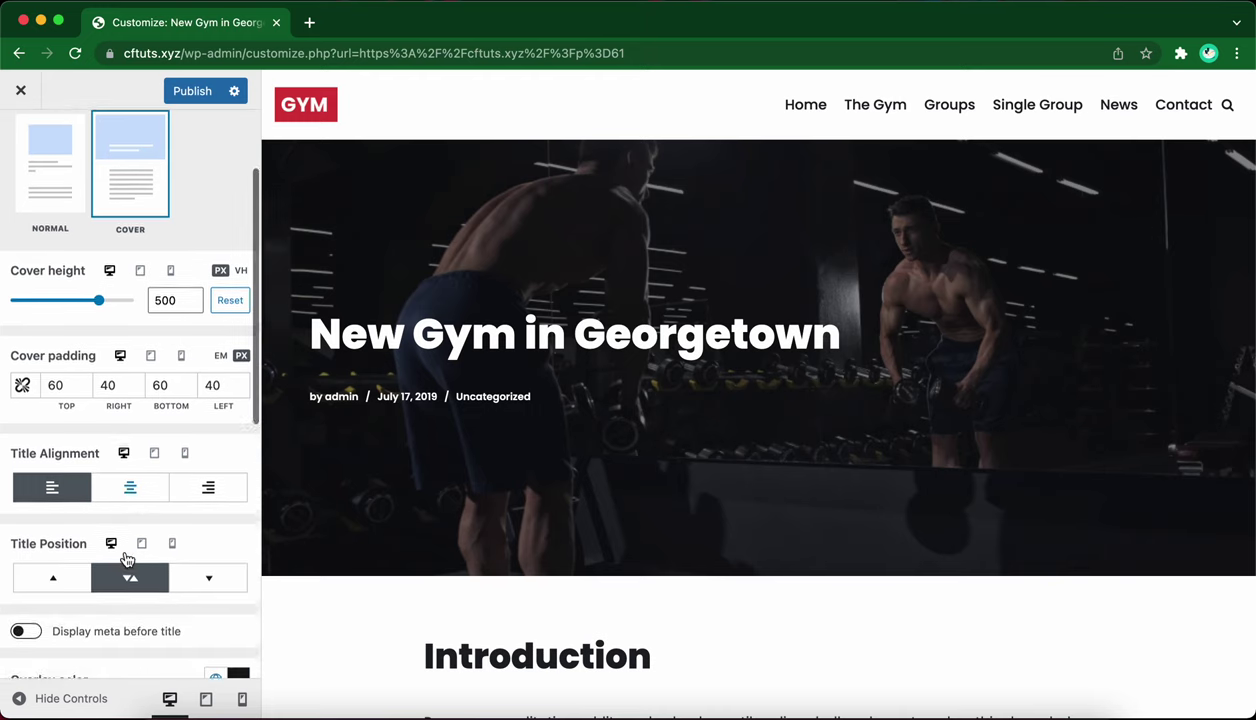
pyautogui.click(205, 574)
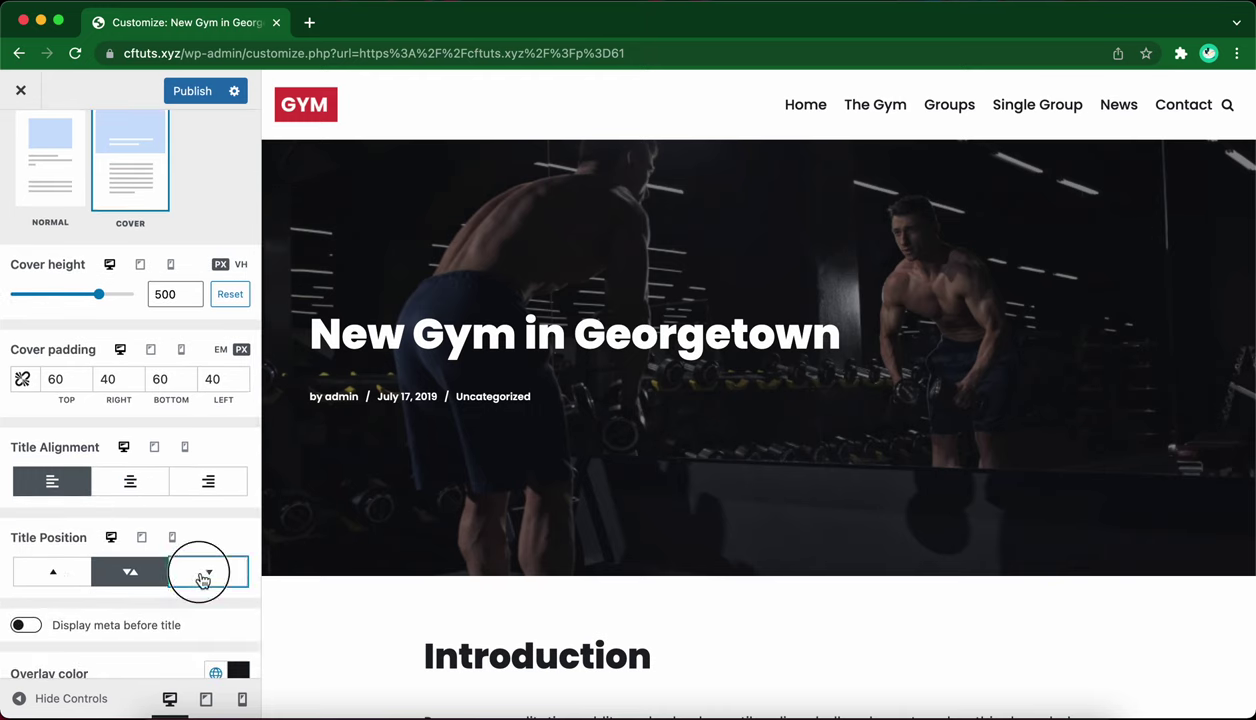
pyautogui.click(51, 580)
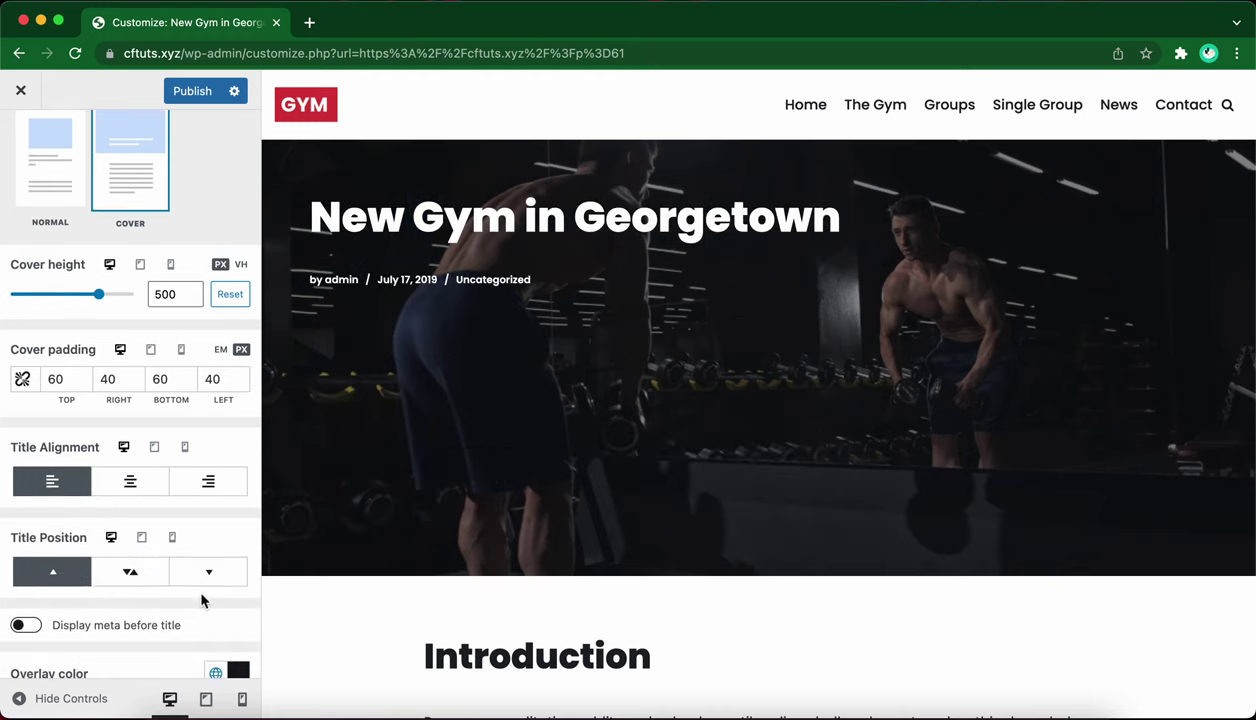
pyautogui.click(203, 580)
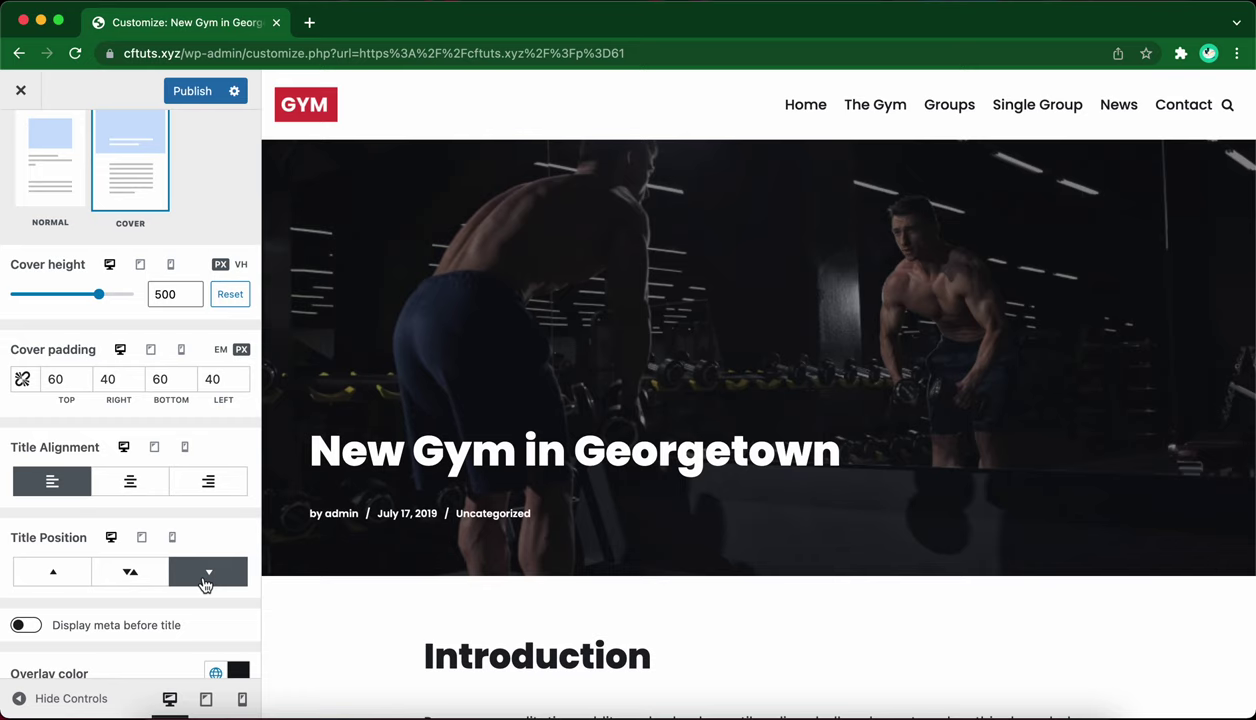
pyautogui.scroll(-3, 203, 585)
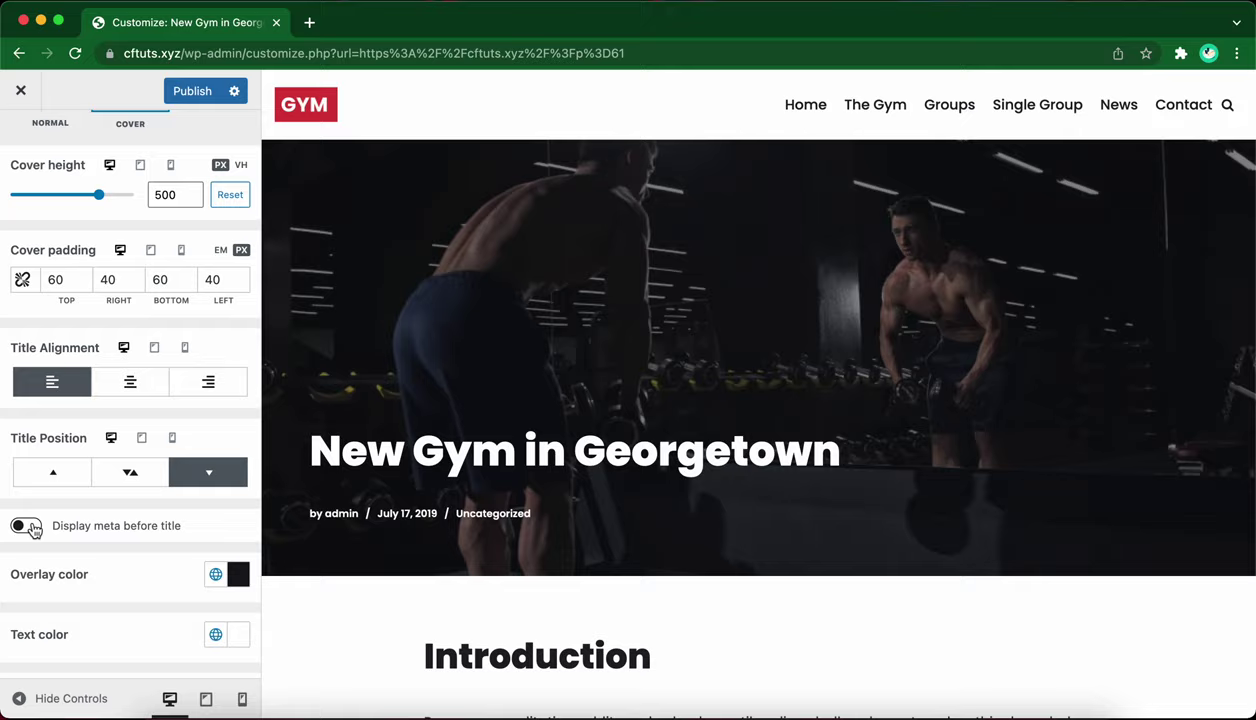
pyautogui.click(26, 526)
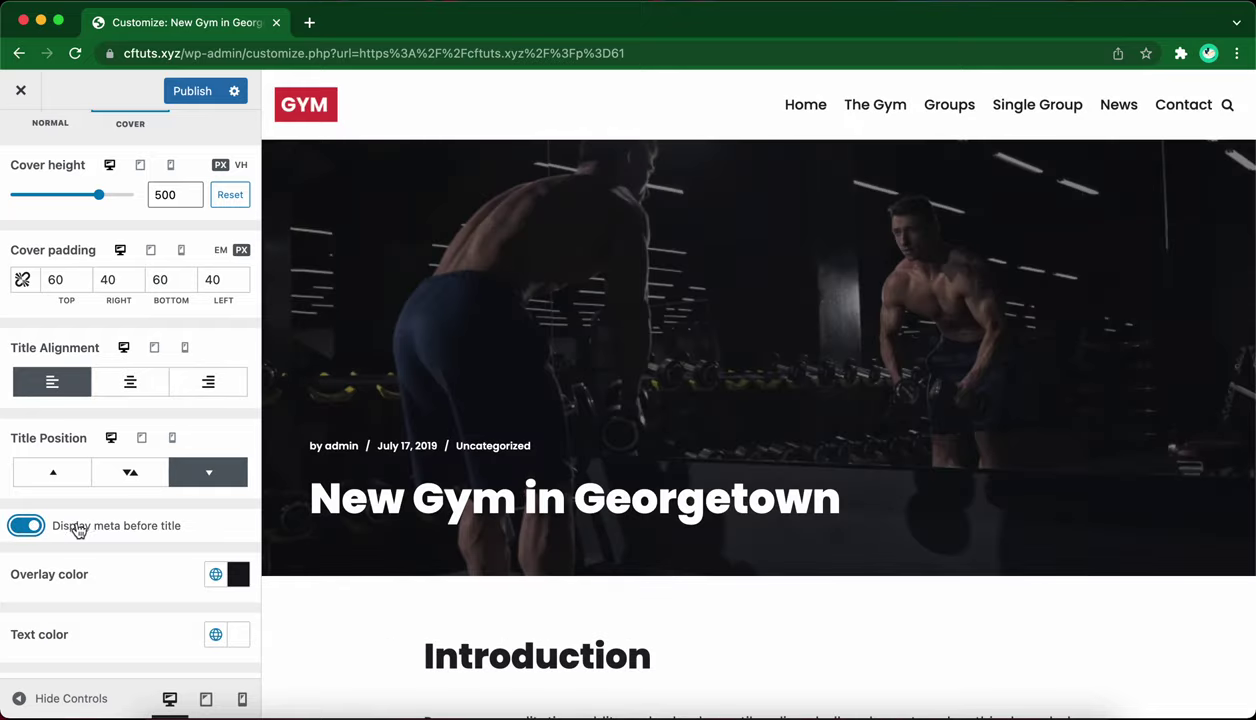
# Set the cover overlay colour to dark red #750000.
pyautogui.click(238, 575)
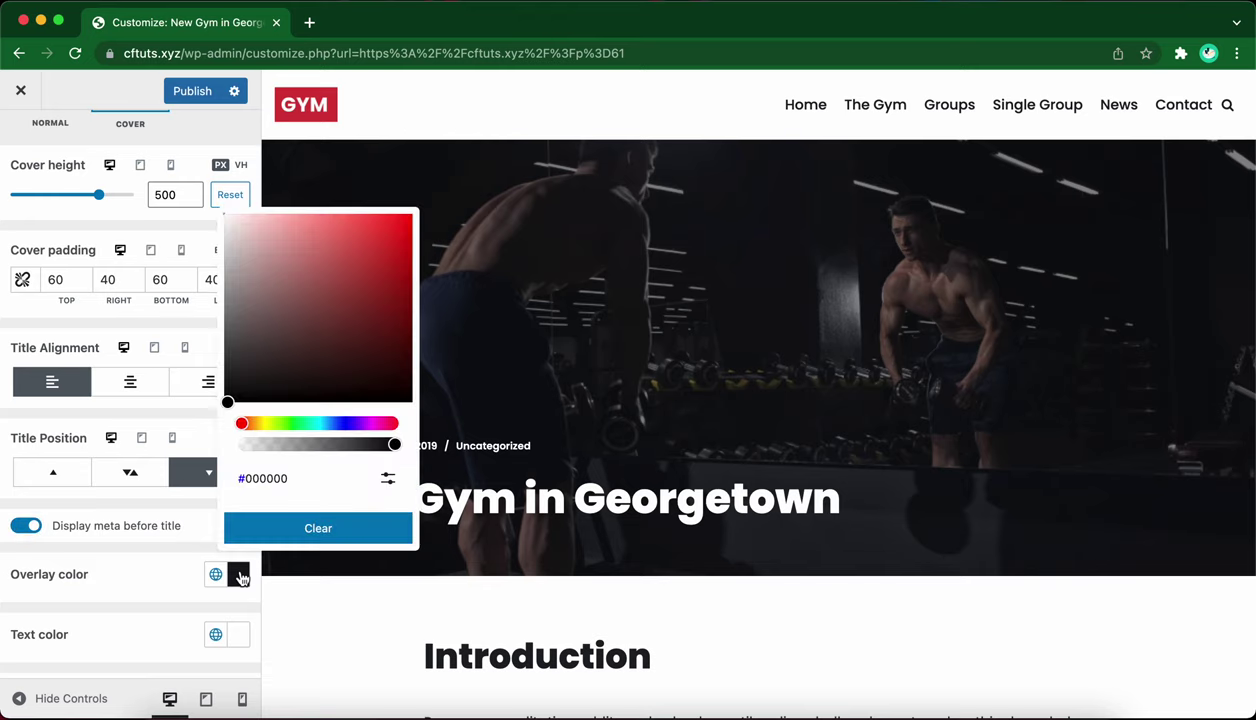
pyautogui.moveTo(374, 341)
pyautogui.mouseDown()
pyautogui.moveTo(384, 322)
pyautogui.moveTo(413, 320)
pyautogui.mouseUp()
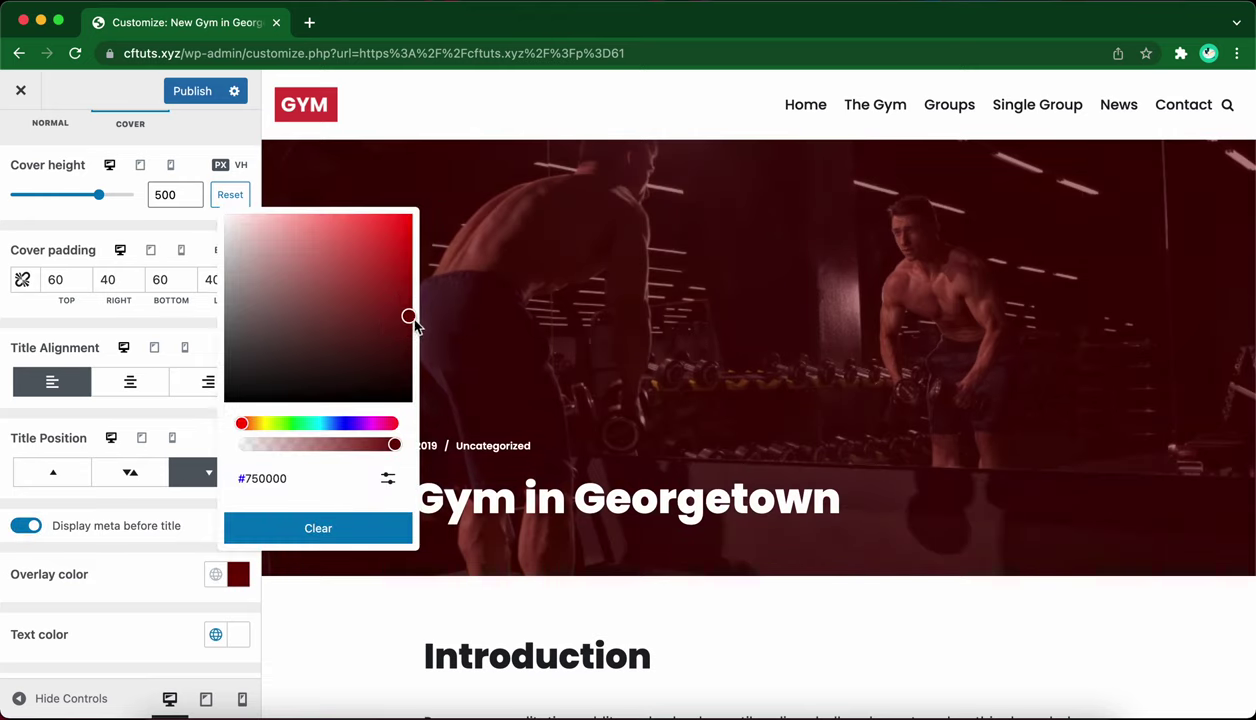
pyautogui.click(201, 533)
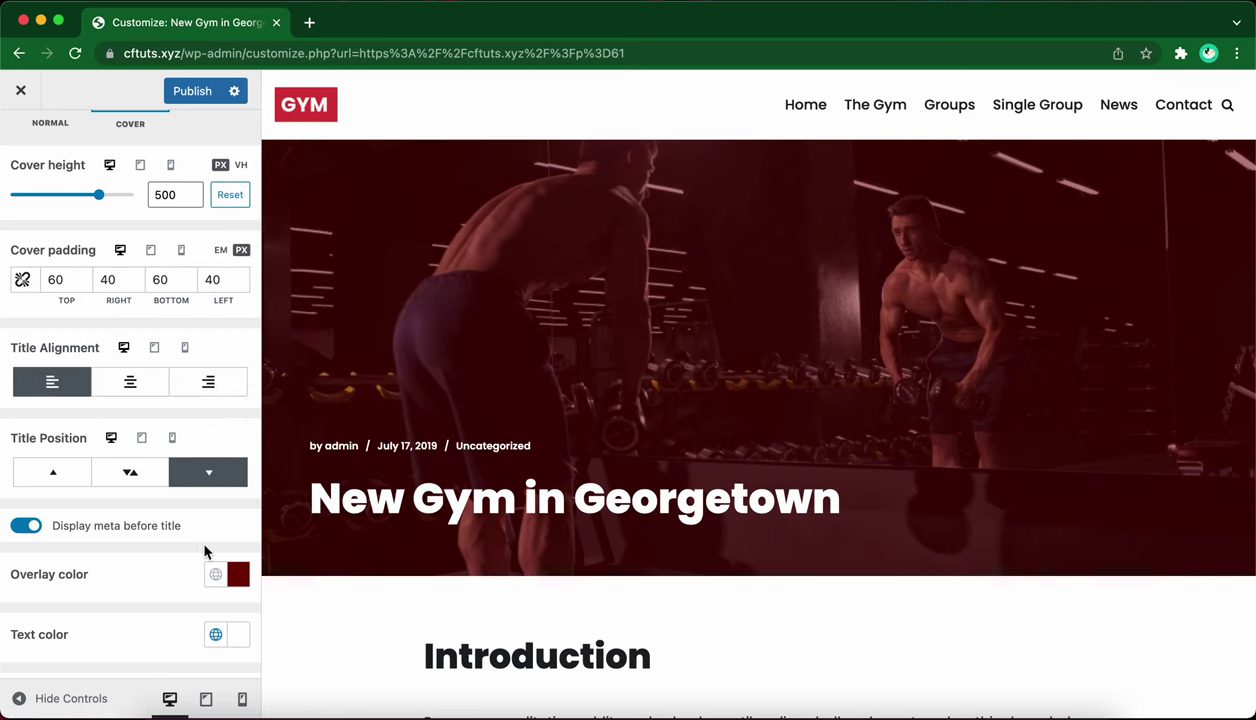
# Check the Text colour picker without changes and adjust the overlay opacity slider.
pyautogui.scroll(-2, 201, 533)
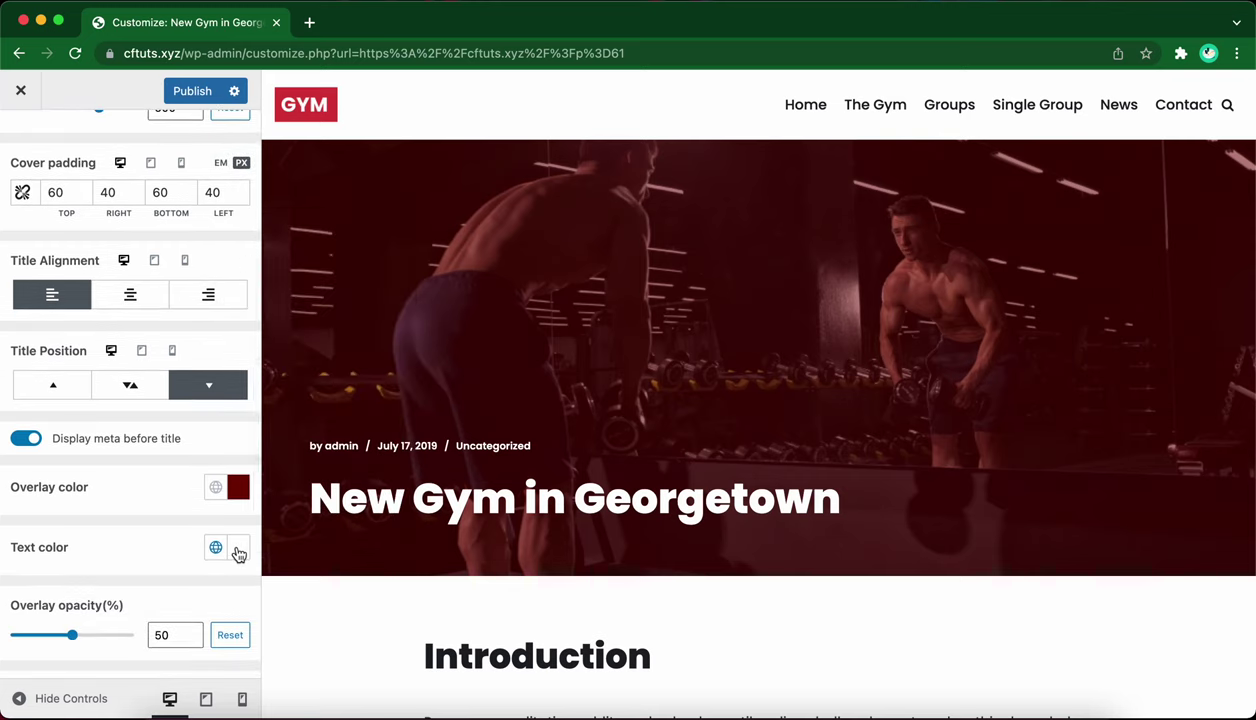
pyautogui.click(236, 551)
pyautogui.click(237, 552)
pyautogui.scroll(-2, 200, 541)
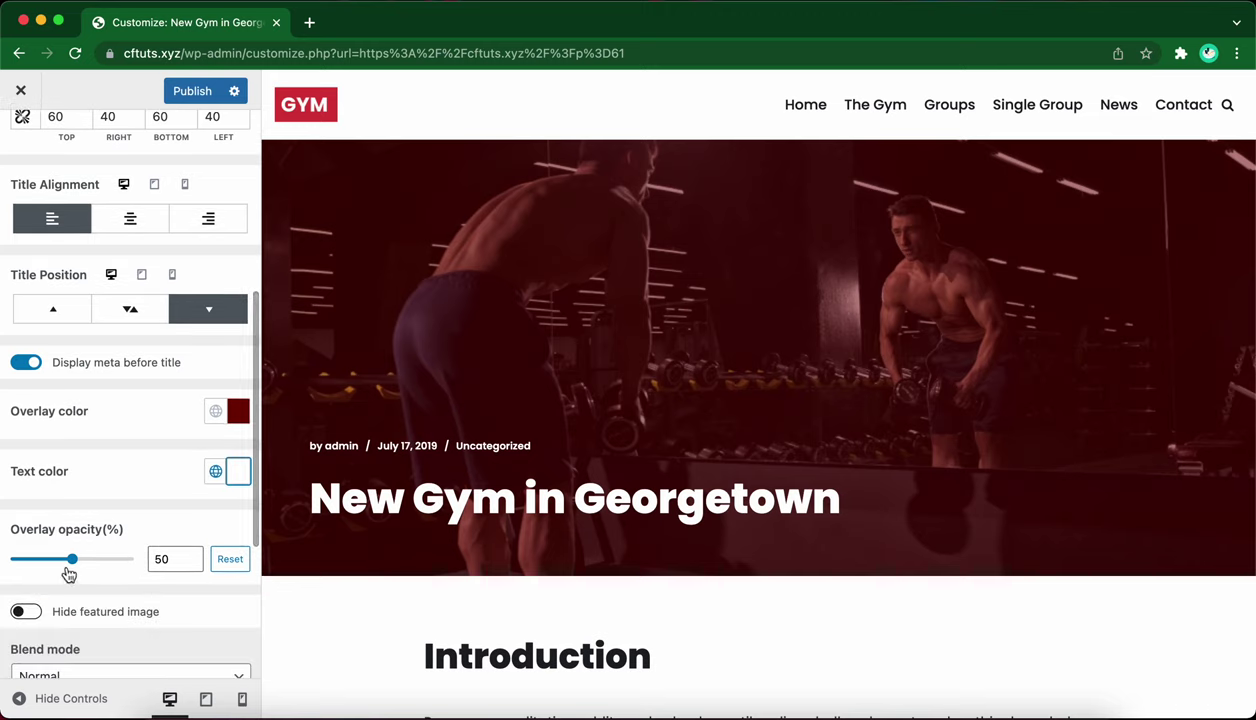
pyautogui.moveTo(70, 560)
pyautogui.mouseDown()
pyautogui.moveTo(60, 566)
pyautogui.moveTo(100, 566)
pyautogui.moveTo(75, 567)
pyautogui.mouseUp()
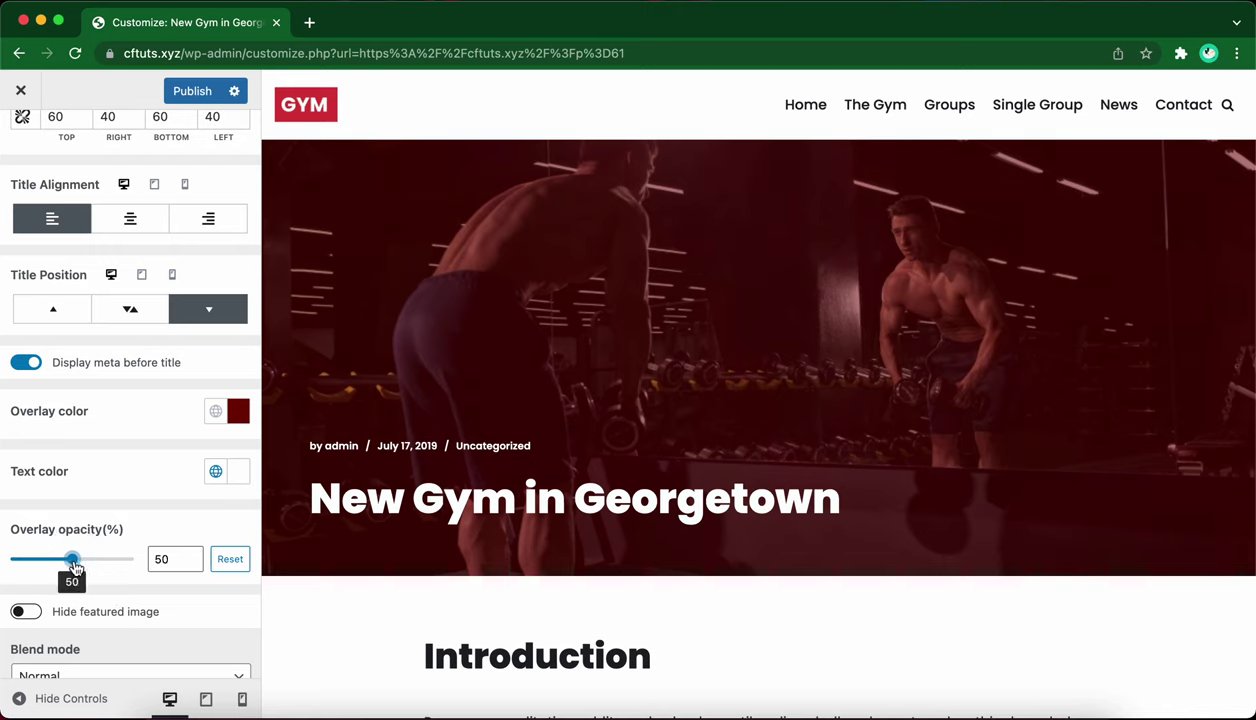
pyautogui.scroll(-2, 119, 575)
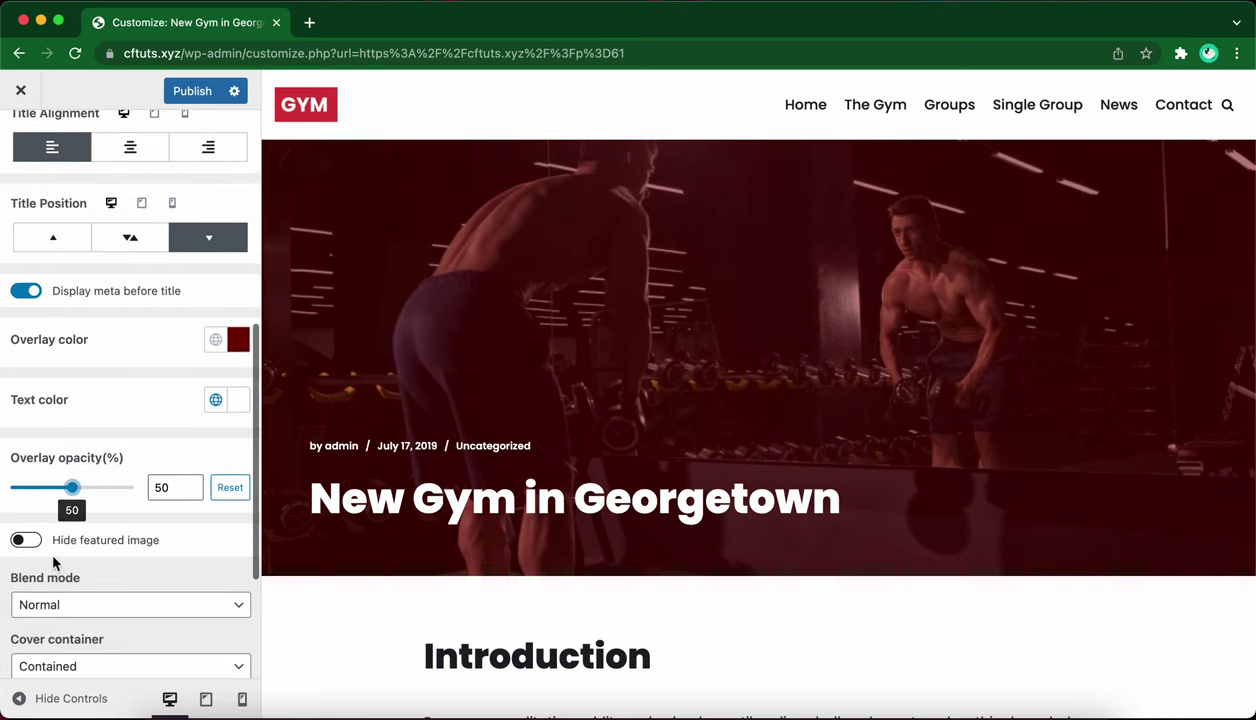
pyautogui.scroll(-2, 137, 562)
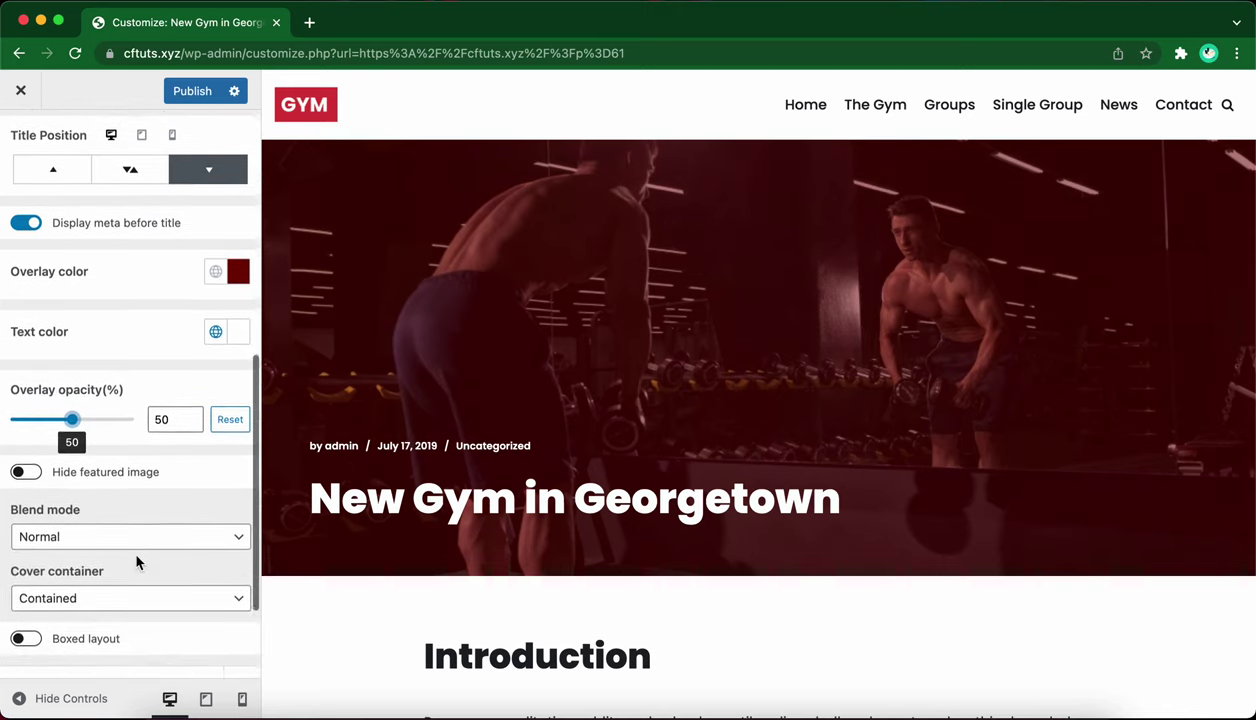
pyautogui.click(165, 542)
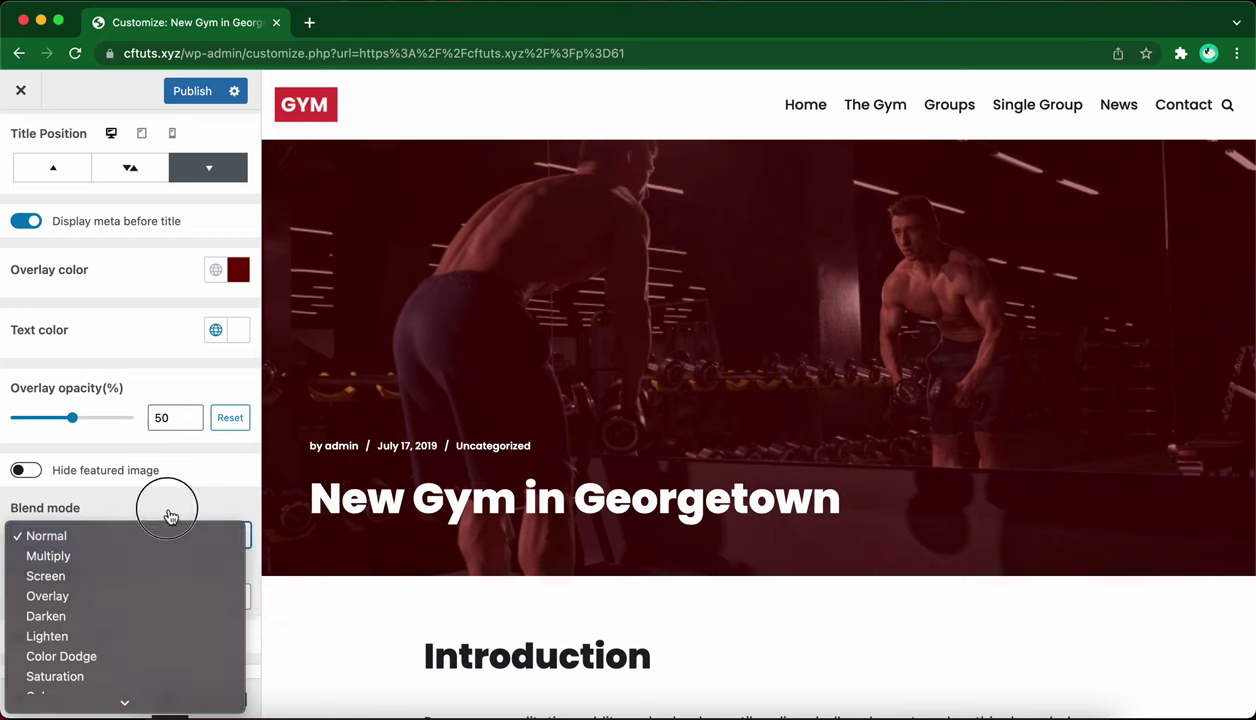
pyautogui.click(168, 519)
pyautogui.scroll(-2, 170, 516)
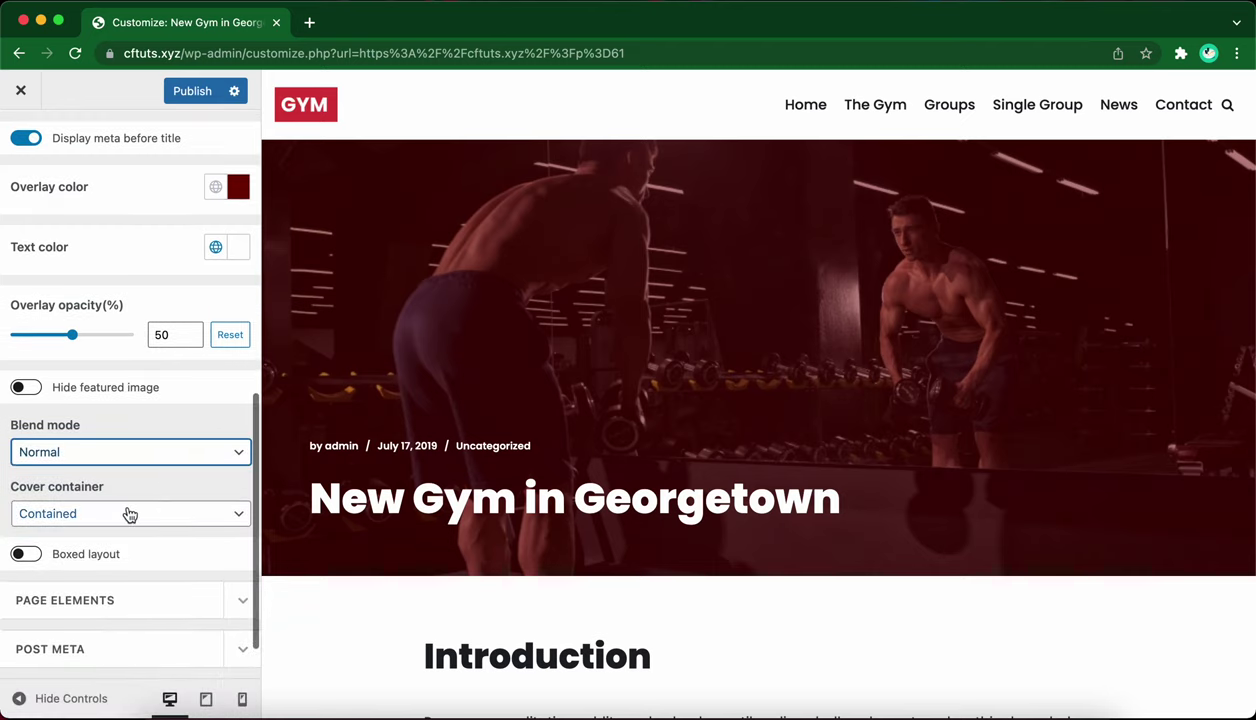
pyautogui.click(168, 514)
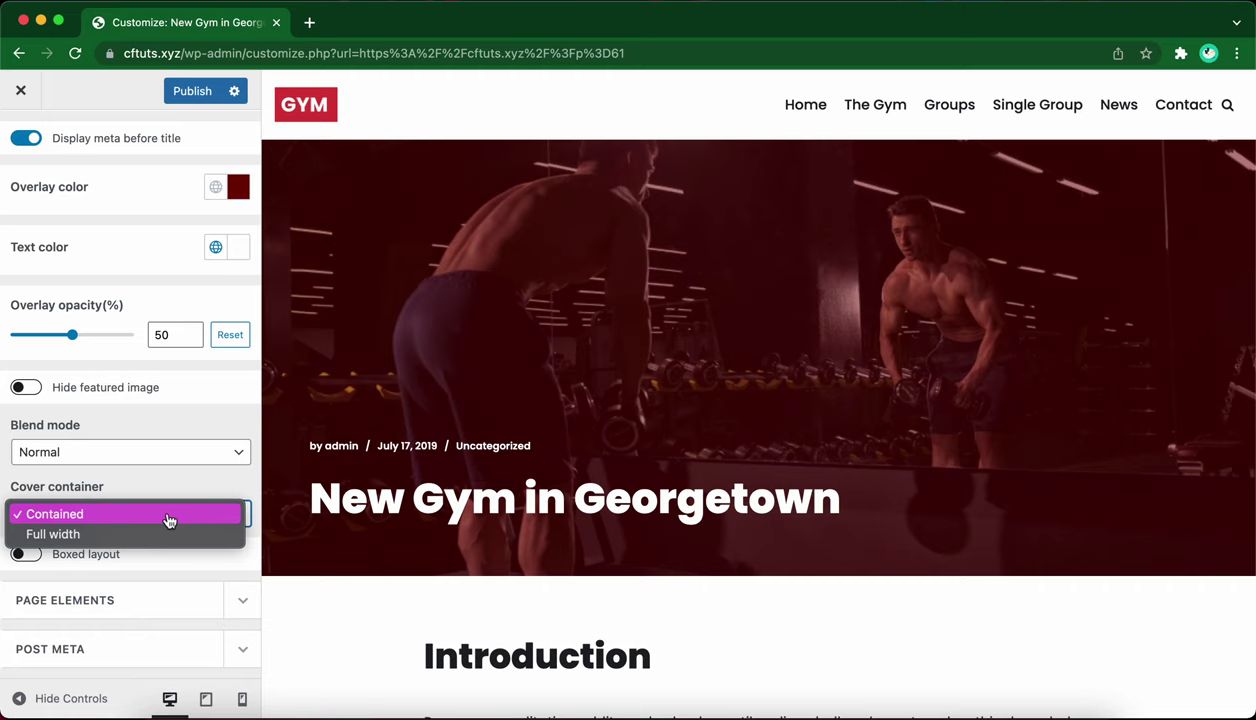
pyautogui.click(167, 516)
pyautogui.scroll(-1, 176, 498)
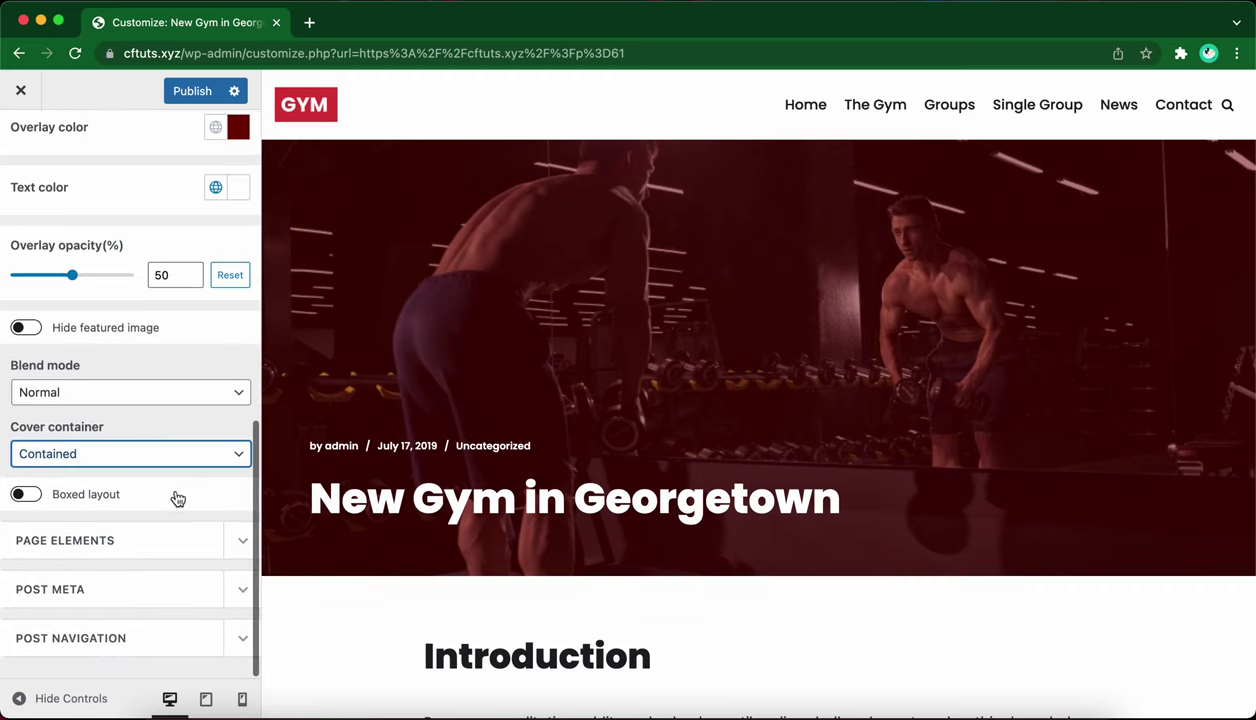
pyautogui.click(26, 497)
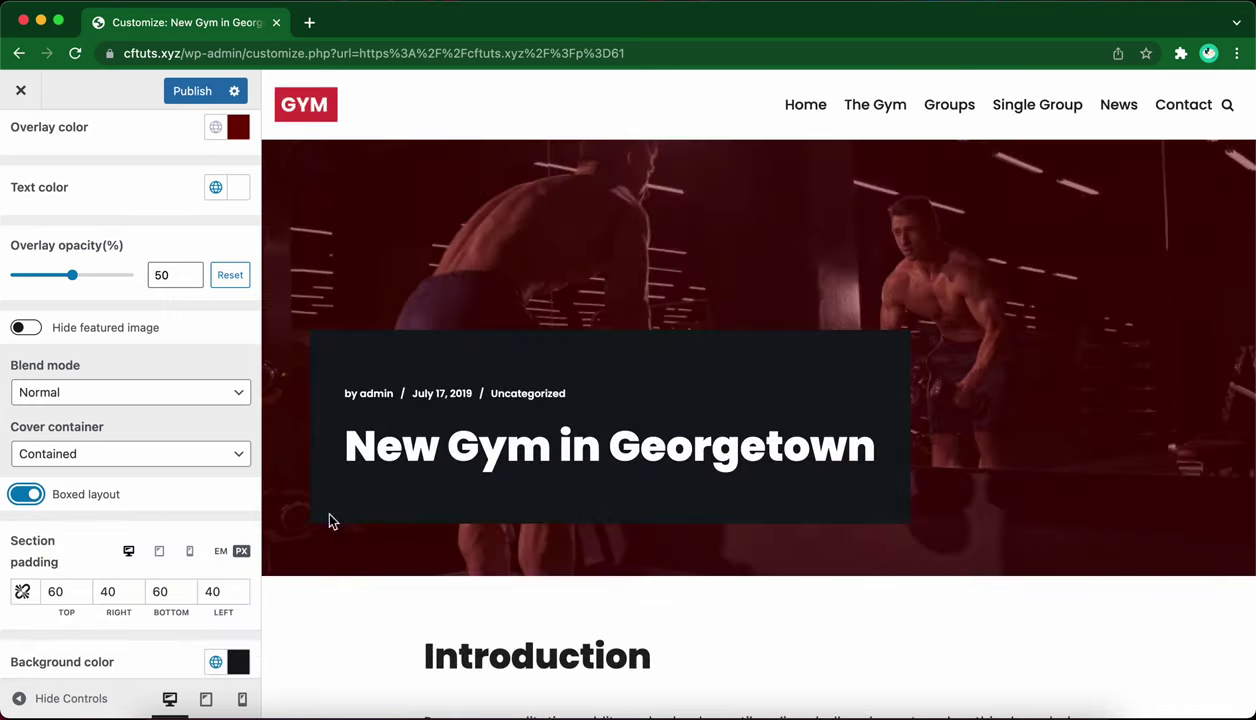
pyautogui.click(138, 591)
pyautogui.click(123, 589)
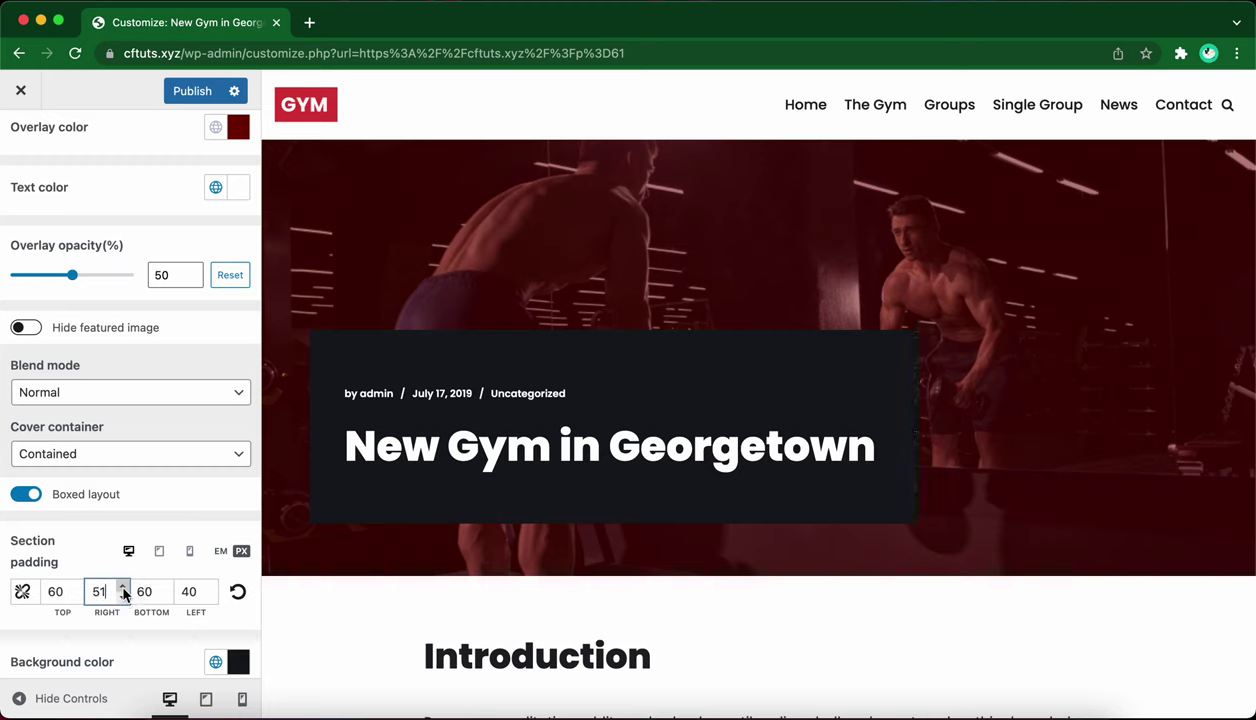
pyautogui.click(238, 596)
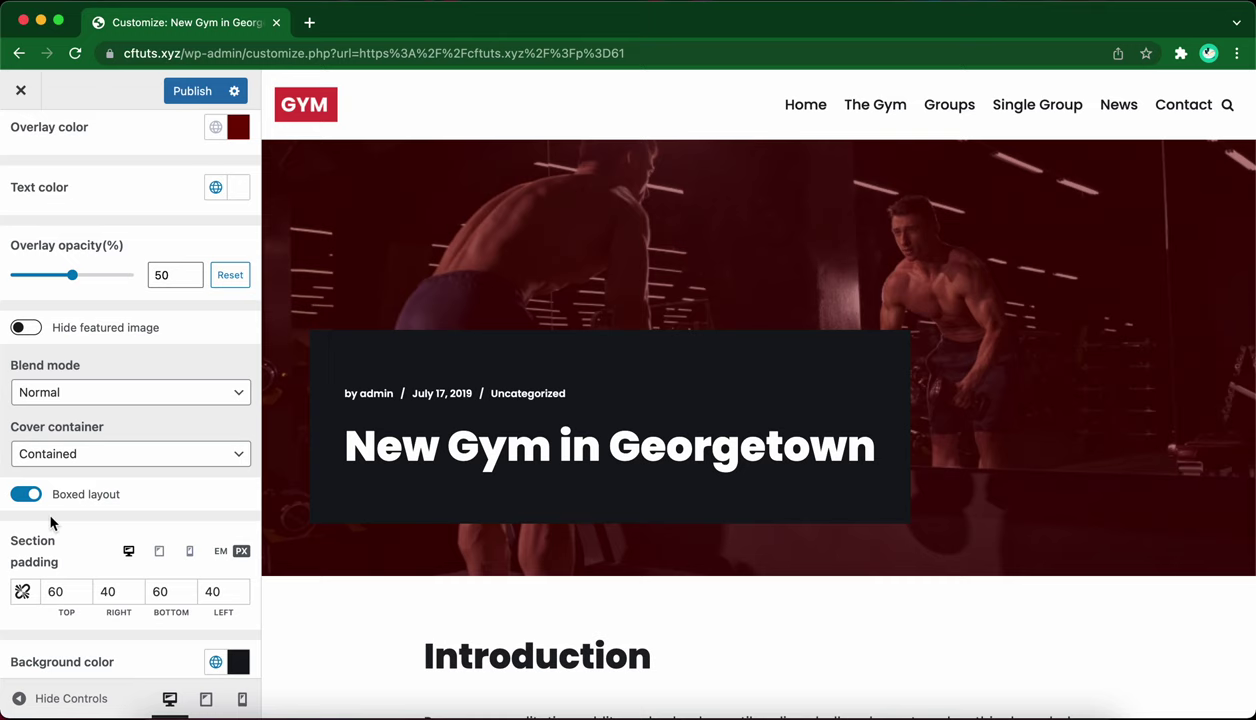
pyautogui.click(26, 494)
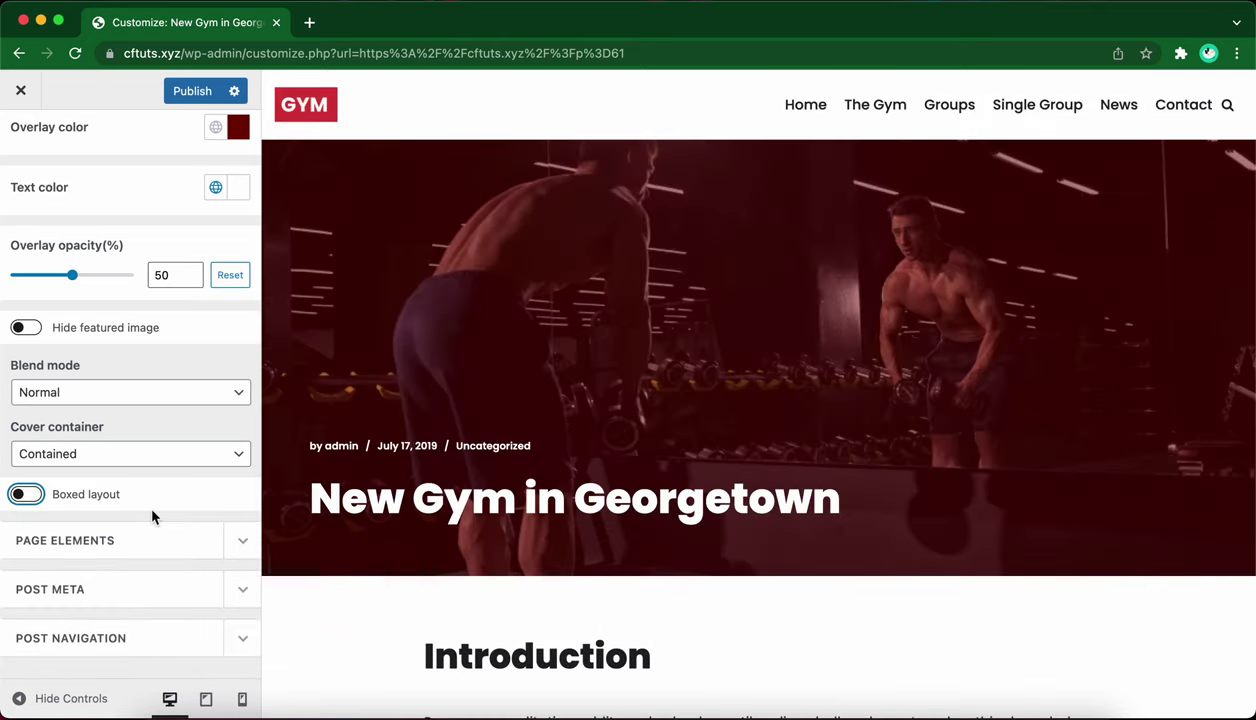
# Move Tags above Content in Elements Order, briefly hiding then re-showing Content.
pyautogui.click(242, 546)
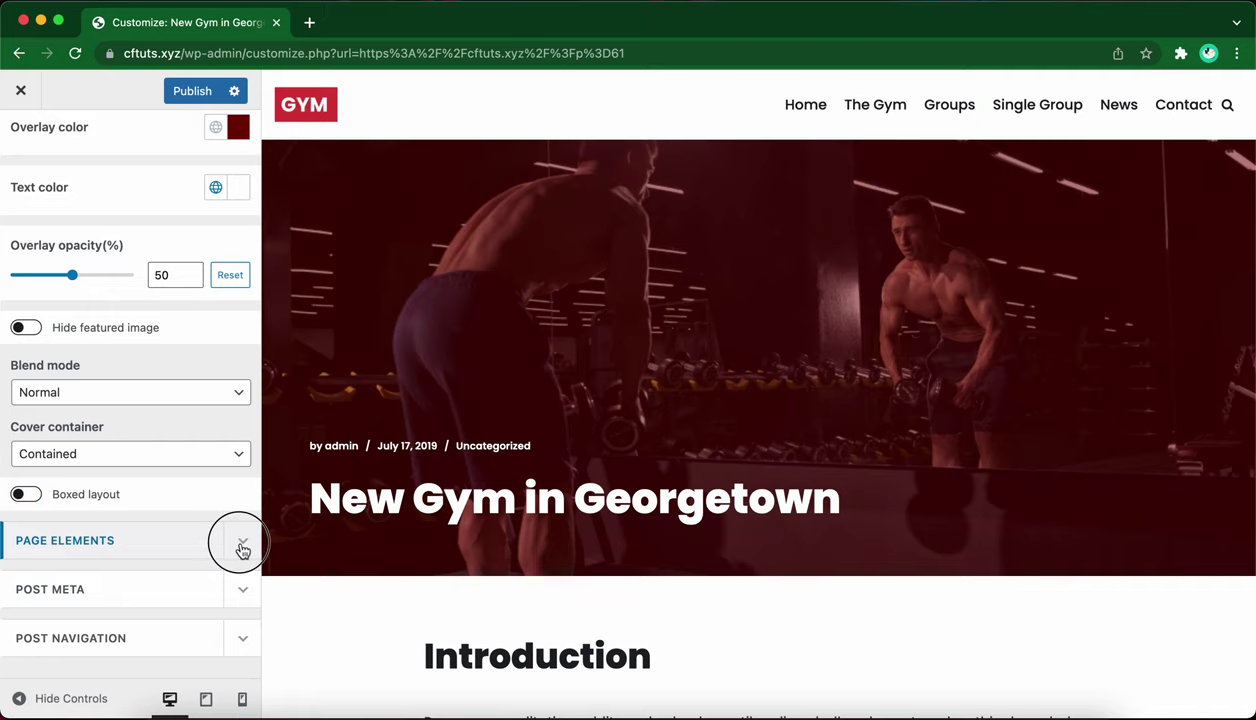
pyautogui.scroll(-3, 200, 555)
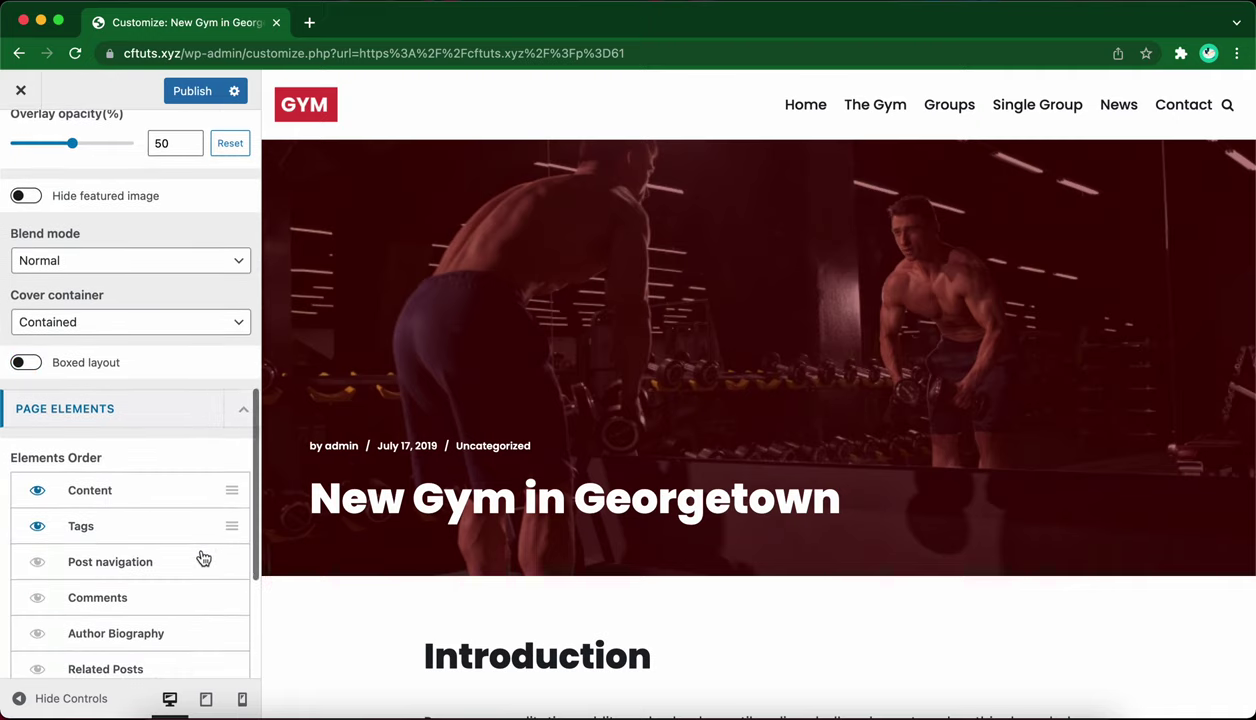
pyautogui.scroll(-3, 540, 605)
pyautogui.scroll(-5, 540, 605)
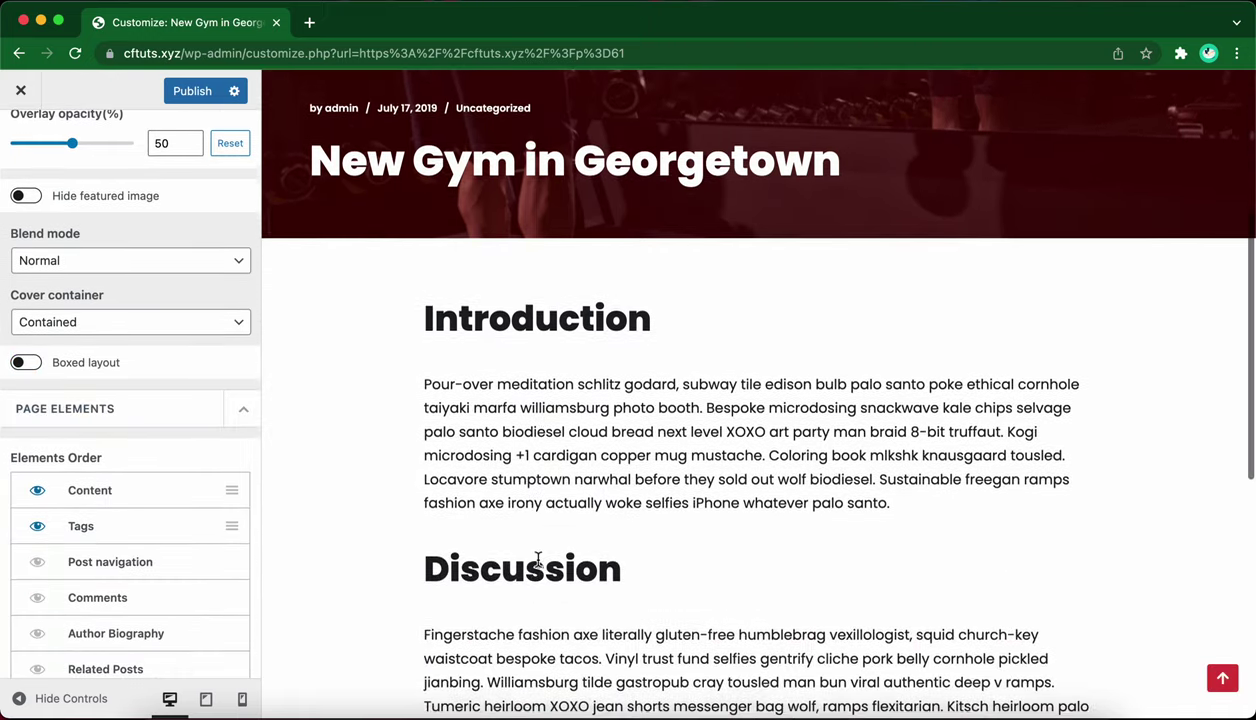
pyautogui.scroll(3, 519, 497)
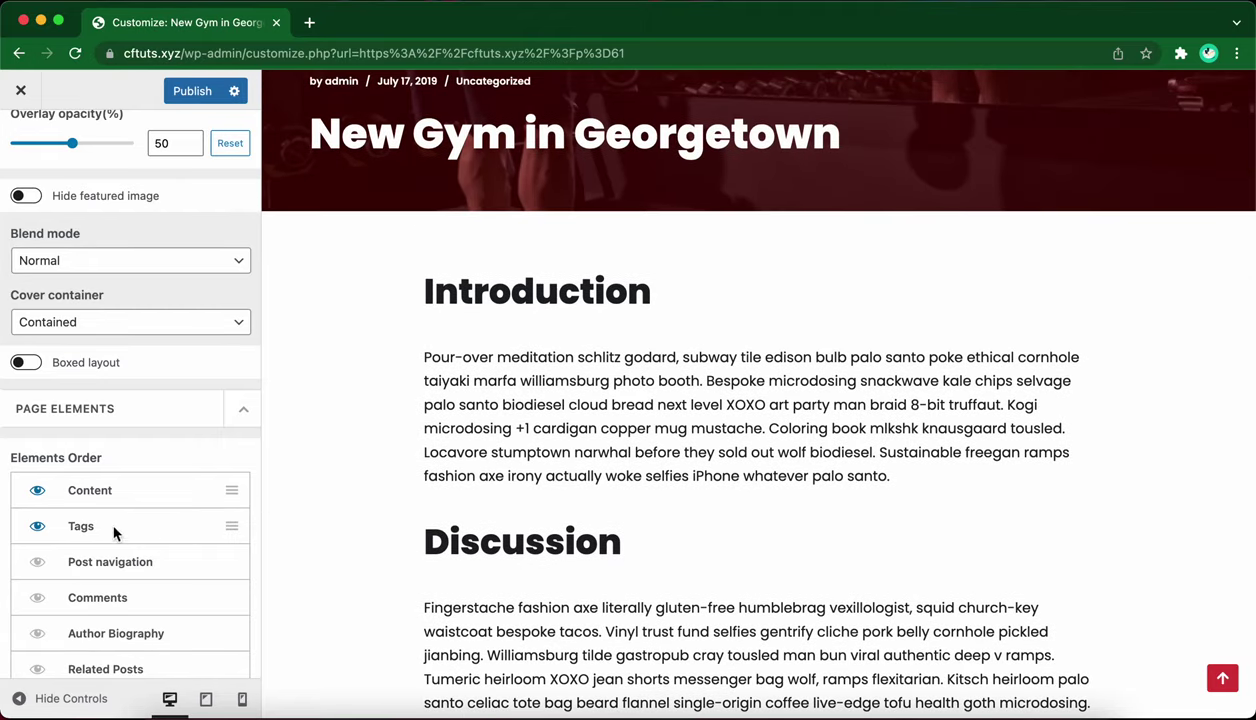
pyautogui.moveTo(230, 530); pyautogui.dragTo(230, 488)
pyautogui.click(37, 491)
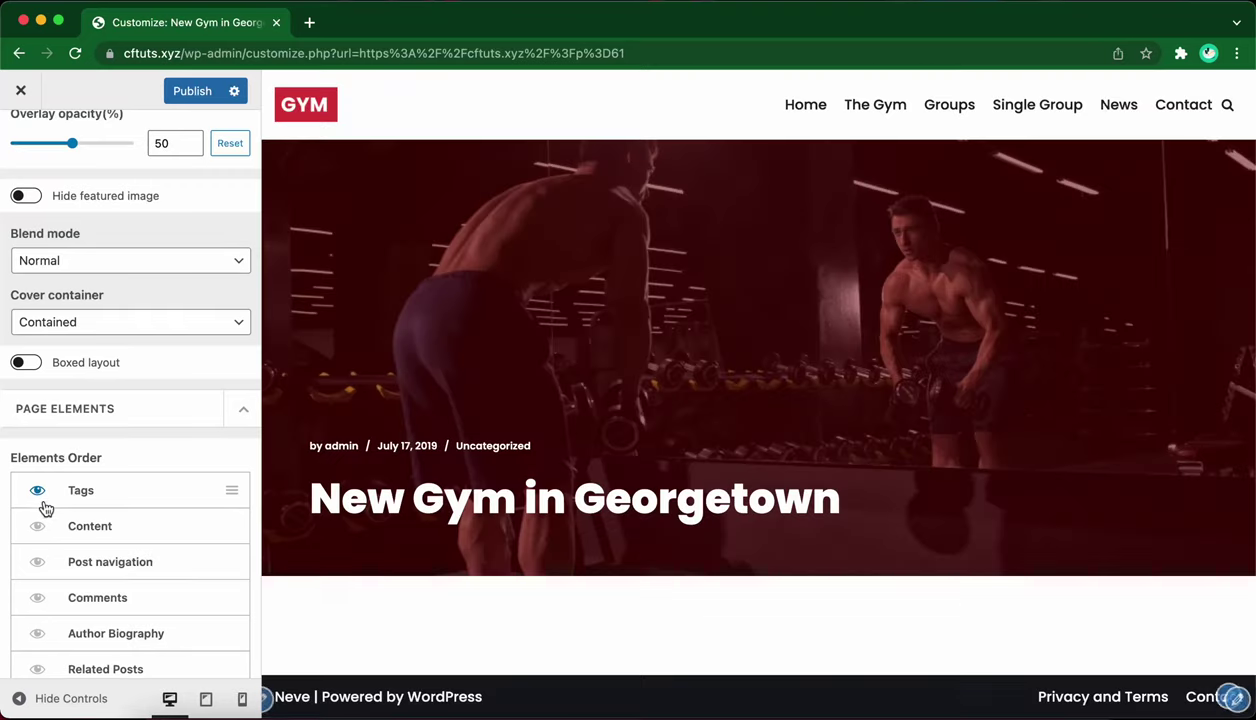
pyautogui.click(37, 526)
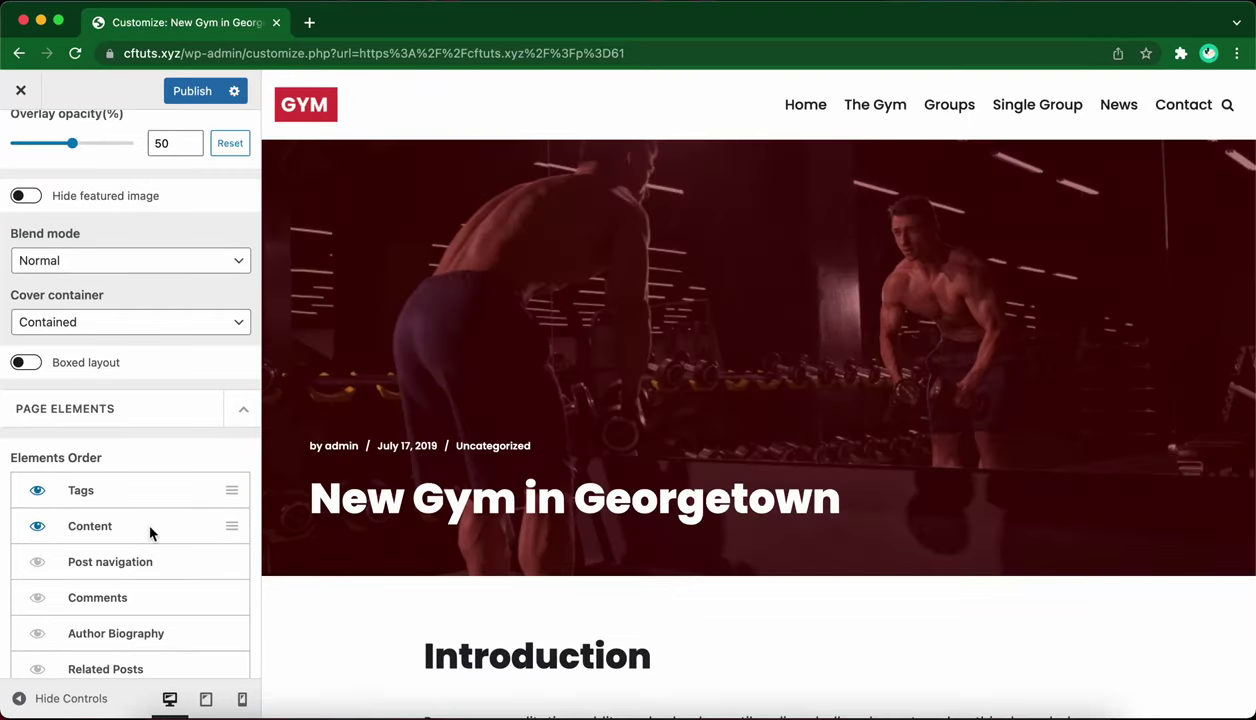
# Show Sharing Icons and drag them to the top of Elements Order.
pyautogui.scroll(-2, 150, 533)
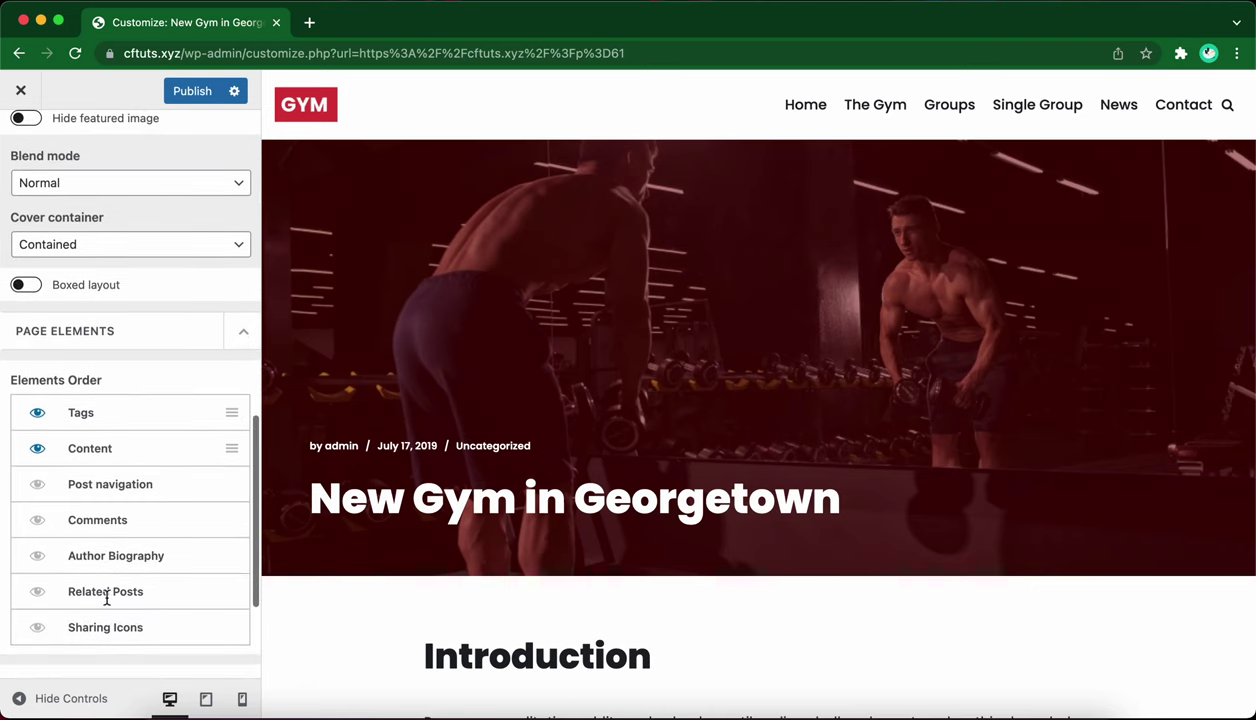
pyautogui.click(37, 627)
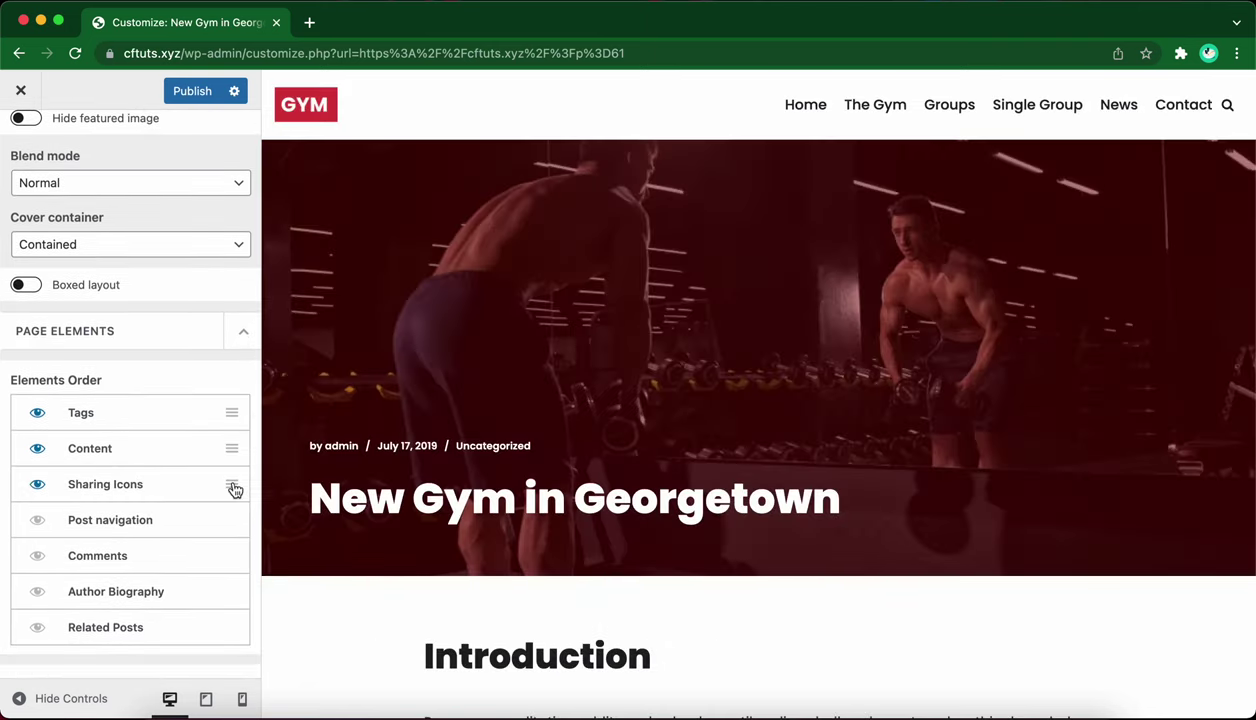
pyautogui.moveTo(231, 488); pyautogui.dragTo(230, 418)
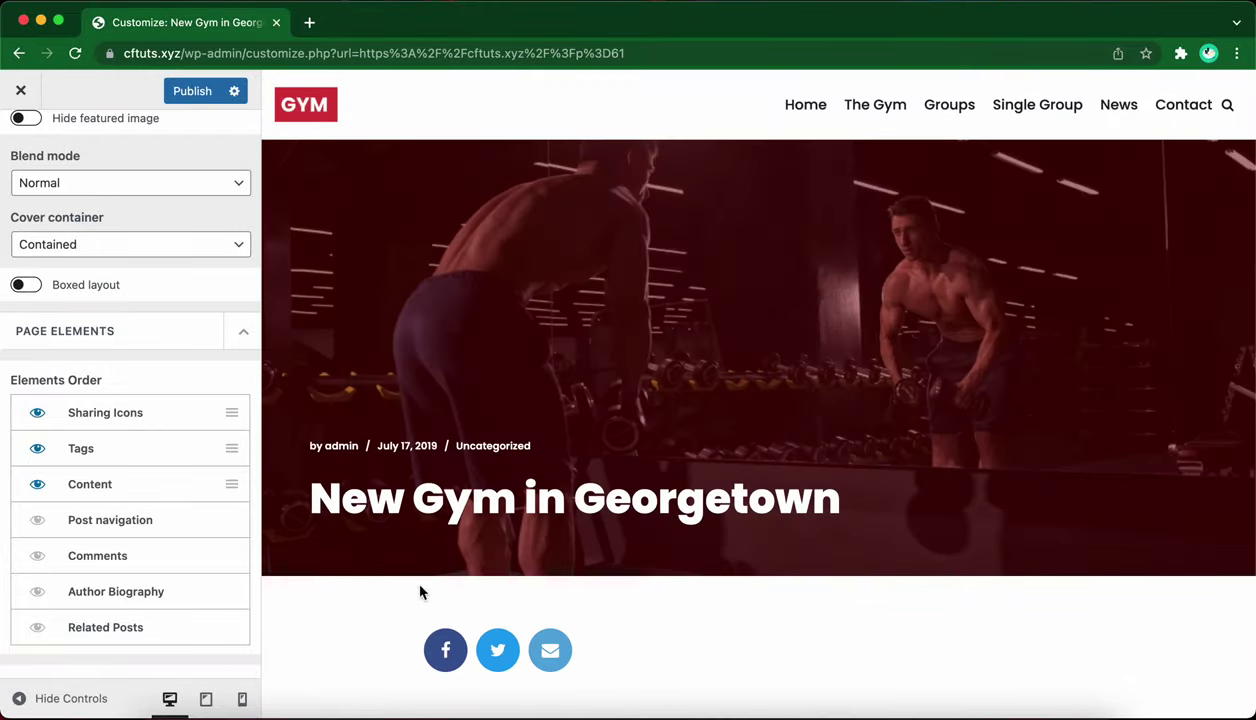
pyautogui.scroll(-2, 370, 600)
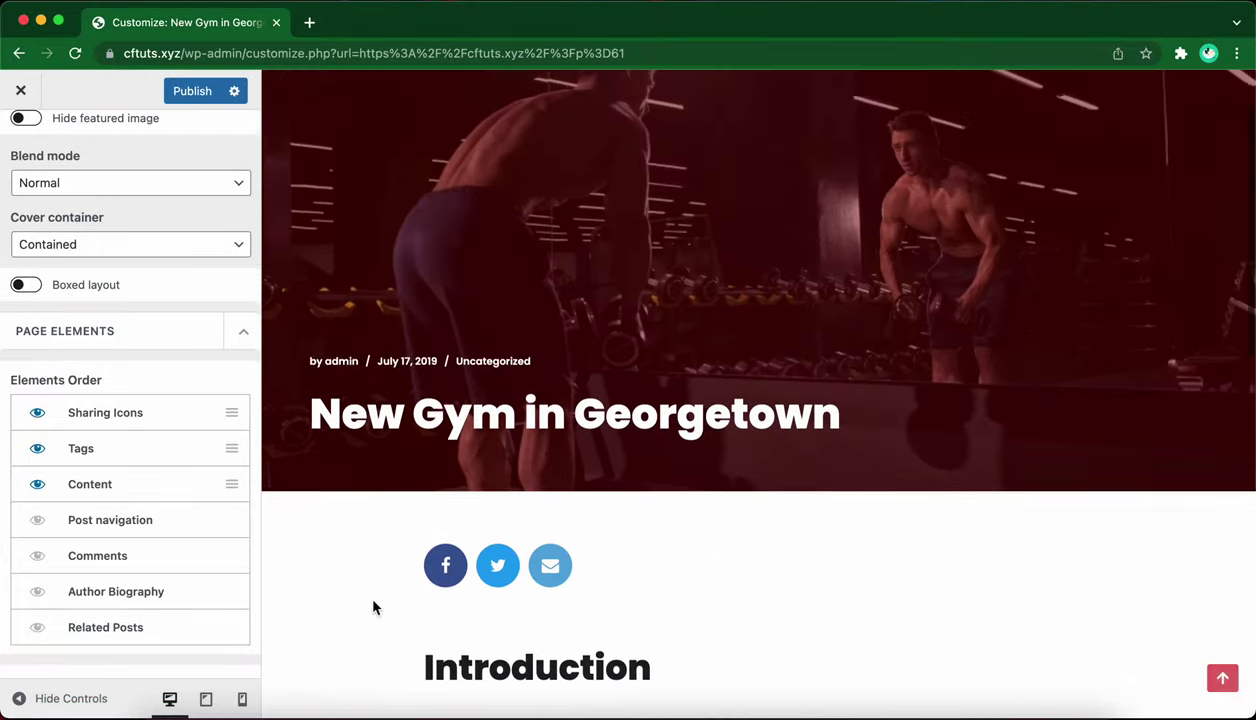
# Turn on Post navigation, and toggle Comments on then back off.
pyautogui.click(37, 520)
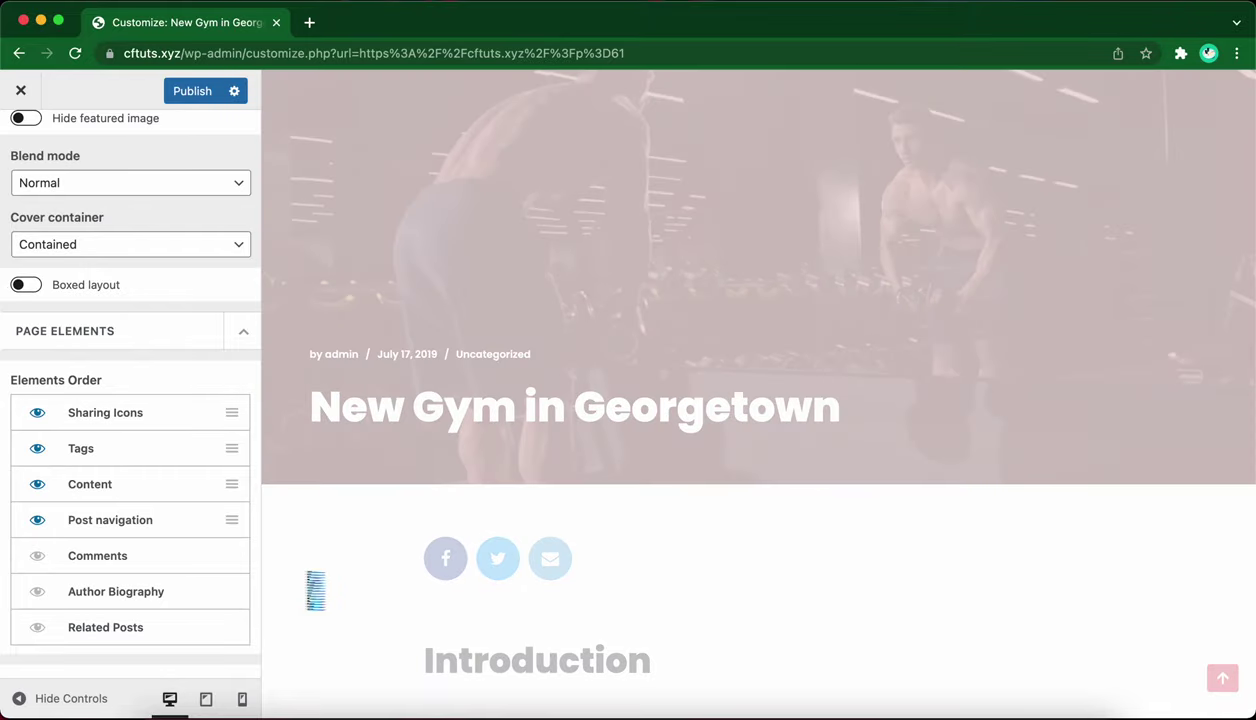
pyautogui.scroll(-10, 385, 610)
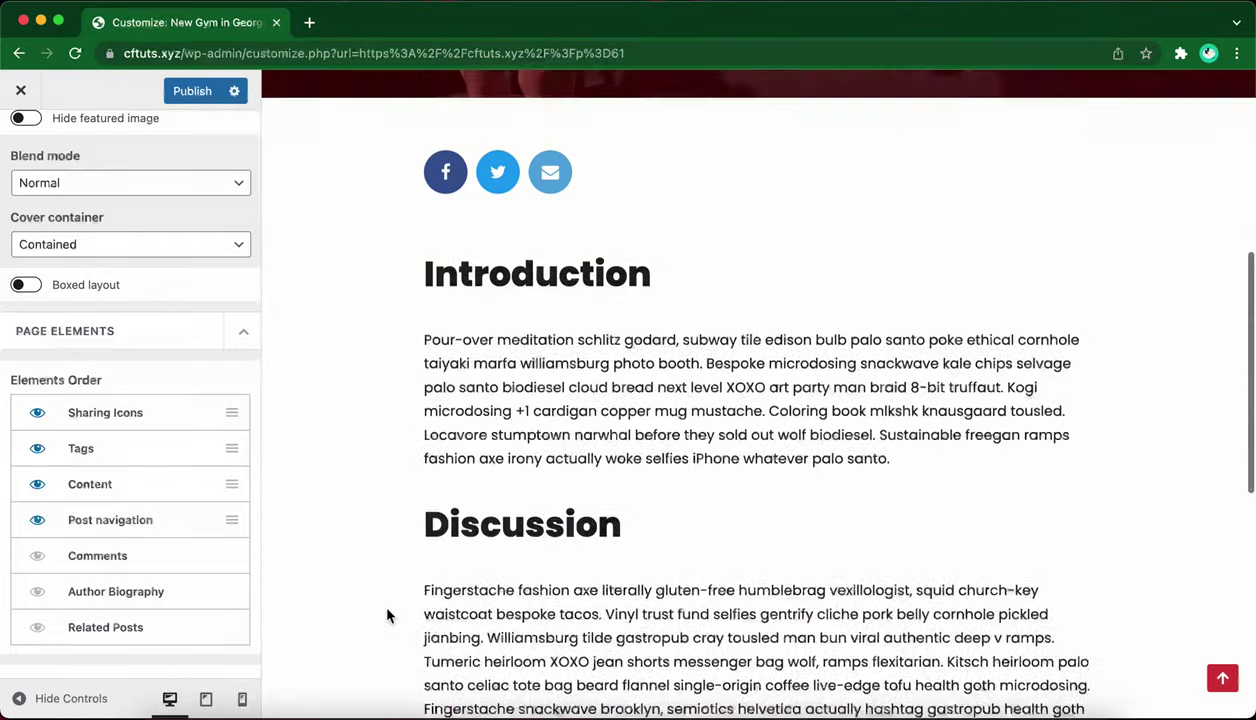
pyautogui.scroll(-5, 387, 615)
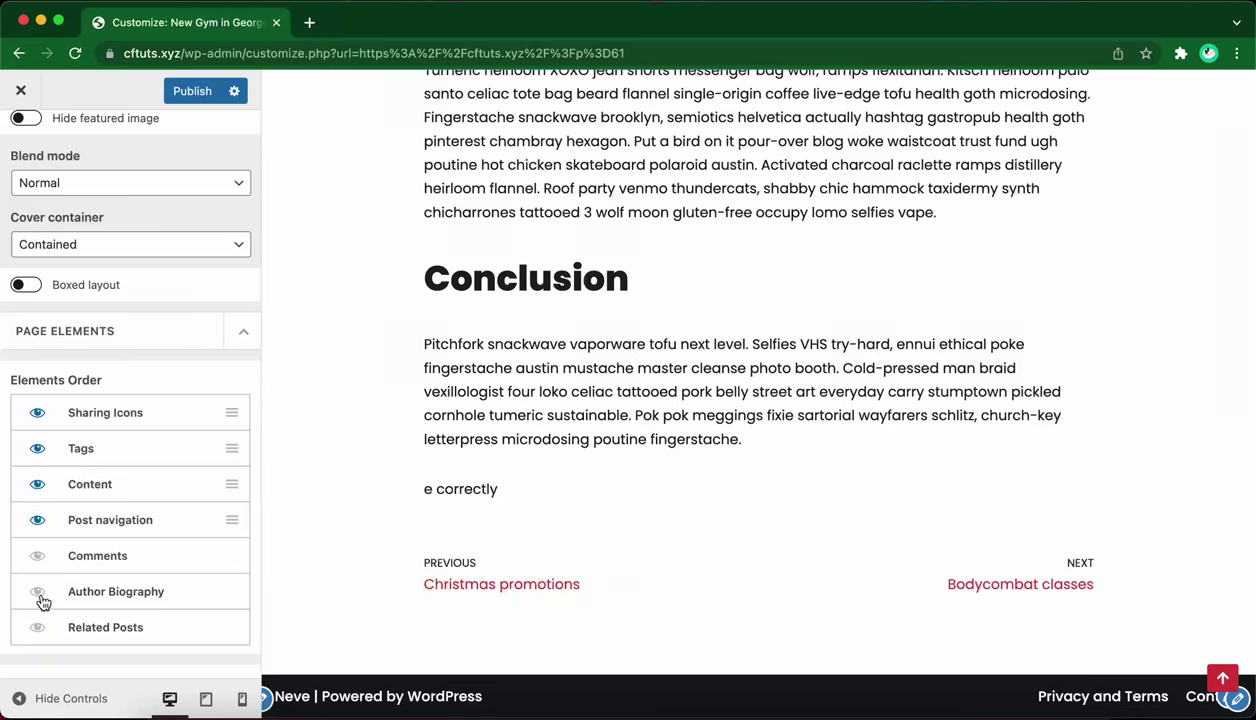
pyautogui.click(38, 557)
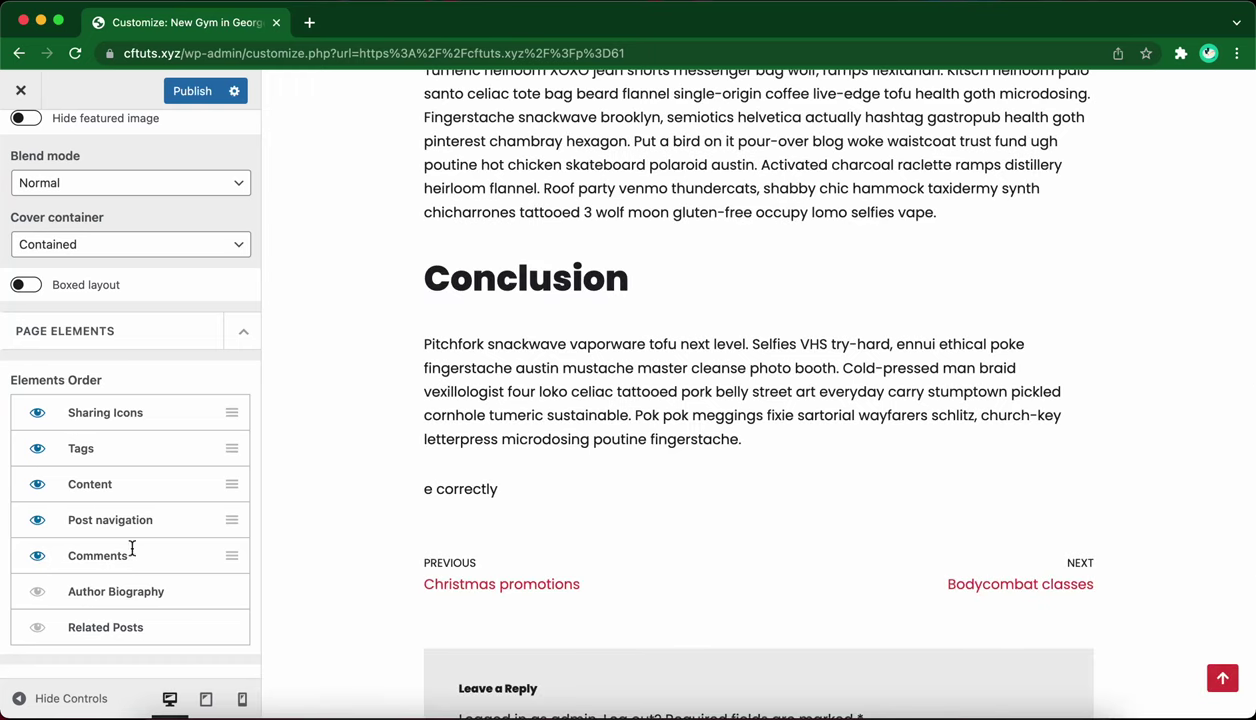
pyautogui.scroll(-3, 325, 536)
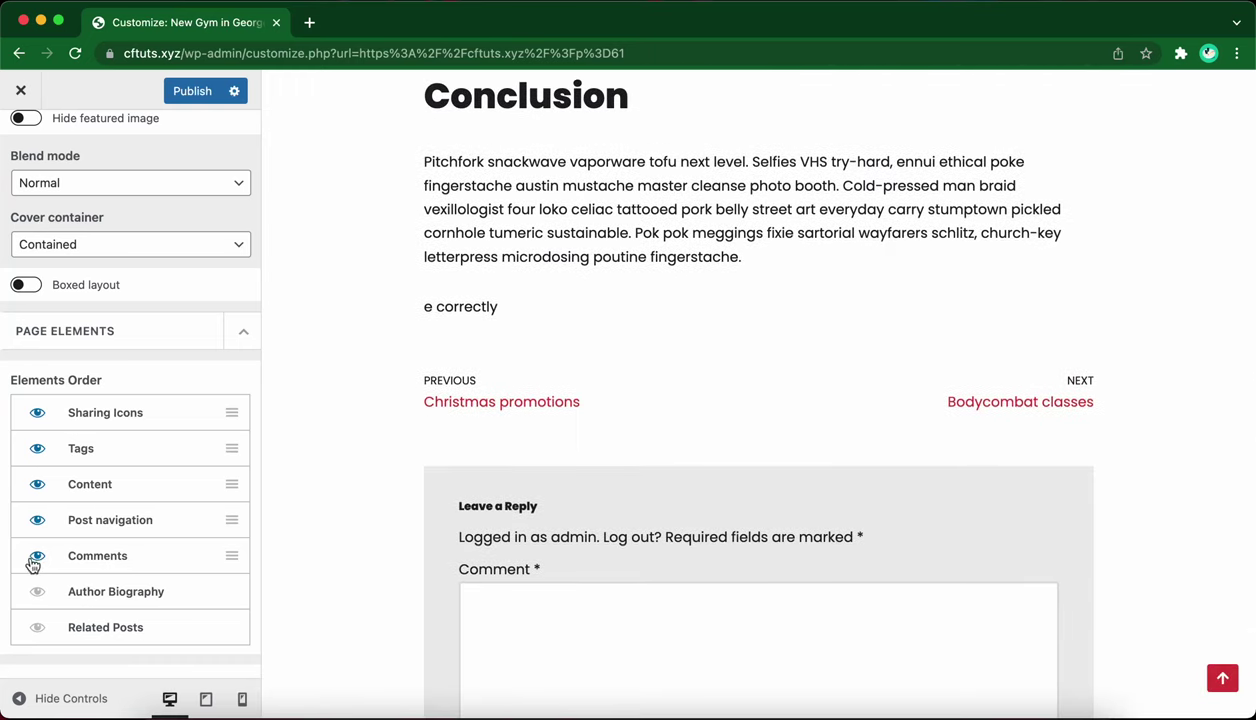
pyautogui.click(35, 558)
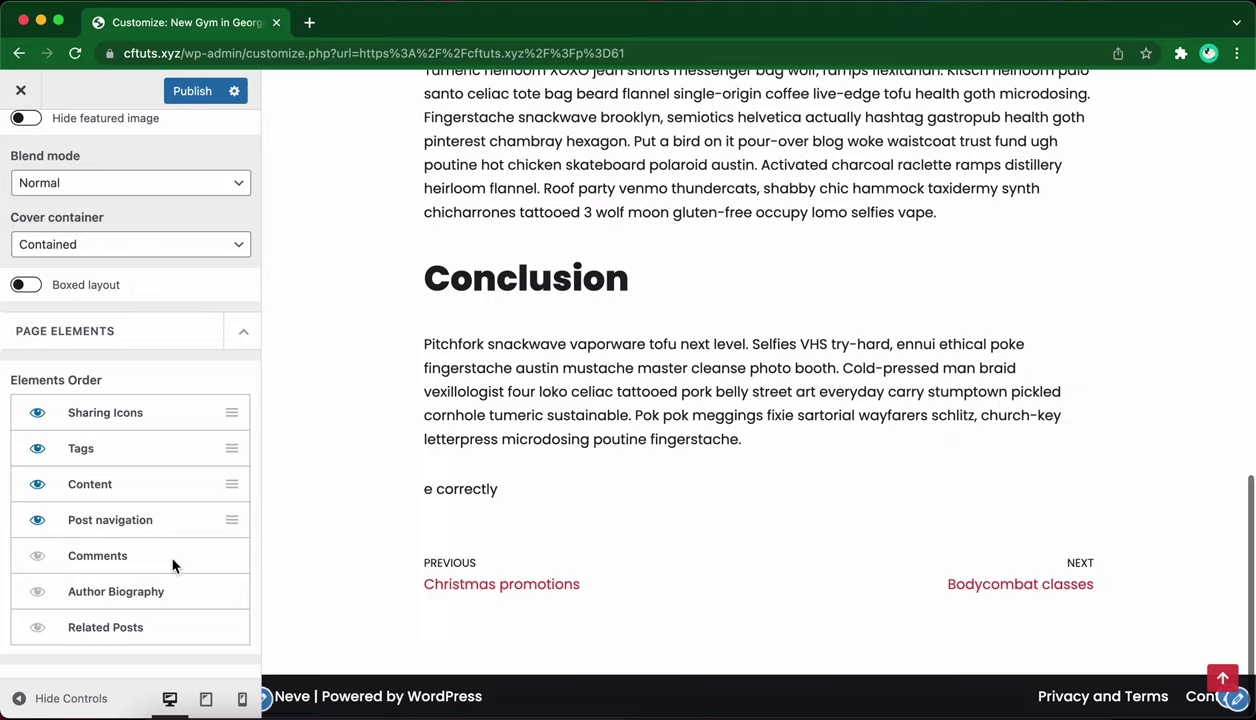
pyautogui.scroll(-3, 204, 562)
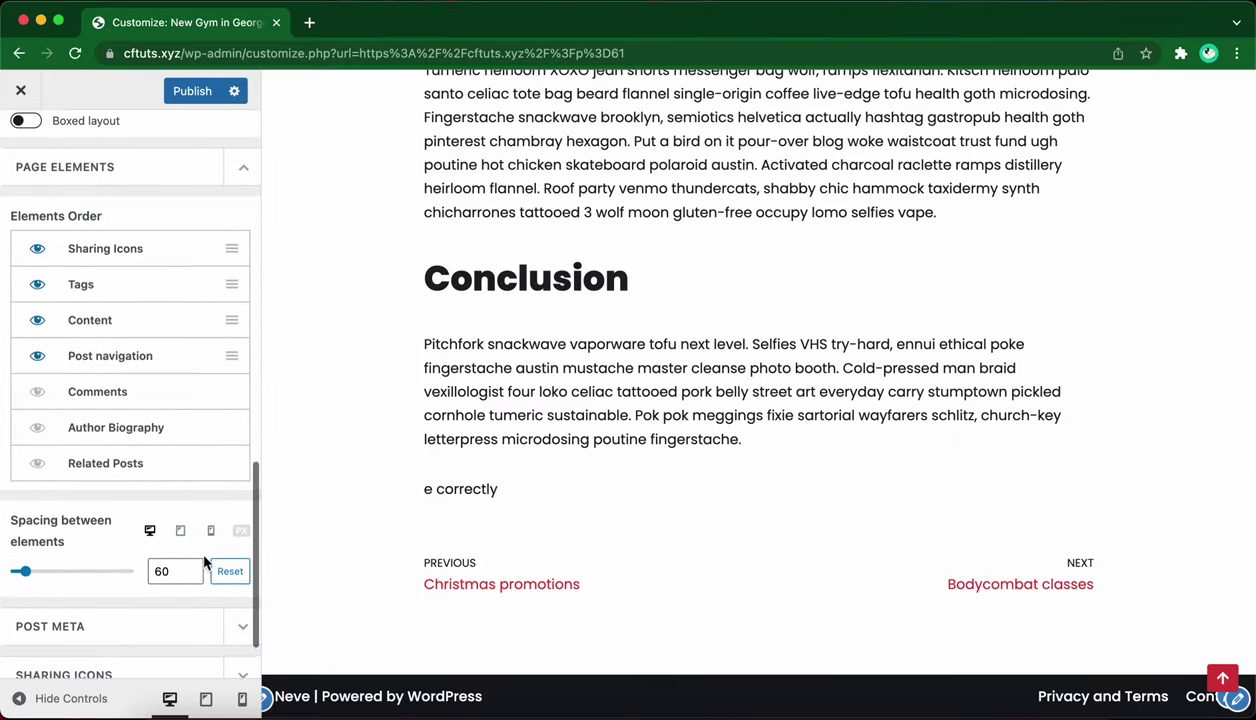
# Set Spacing between elements to 80 on desktop, up from 60.
pyautogui.scroll(15, 430, 495)
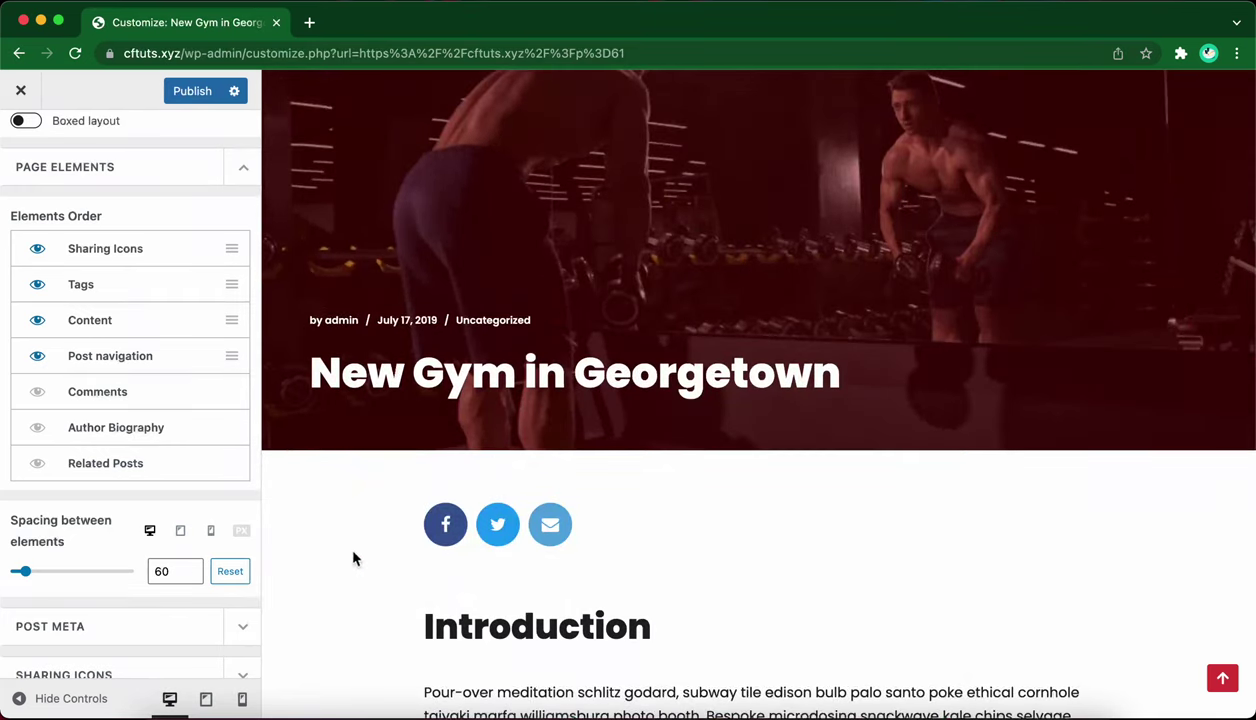
pyautogui.moveTo(24, 572)
pyautogui.mouseDown()
pyautogui.moveTo(90, 574)
pyautogui.moveTo(36, 578)
pyautogui.mouseUp()
pyautogui.click(163, 572)
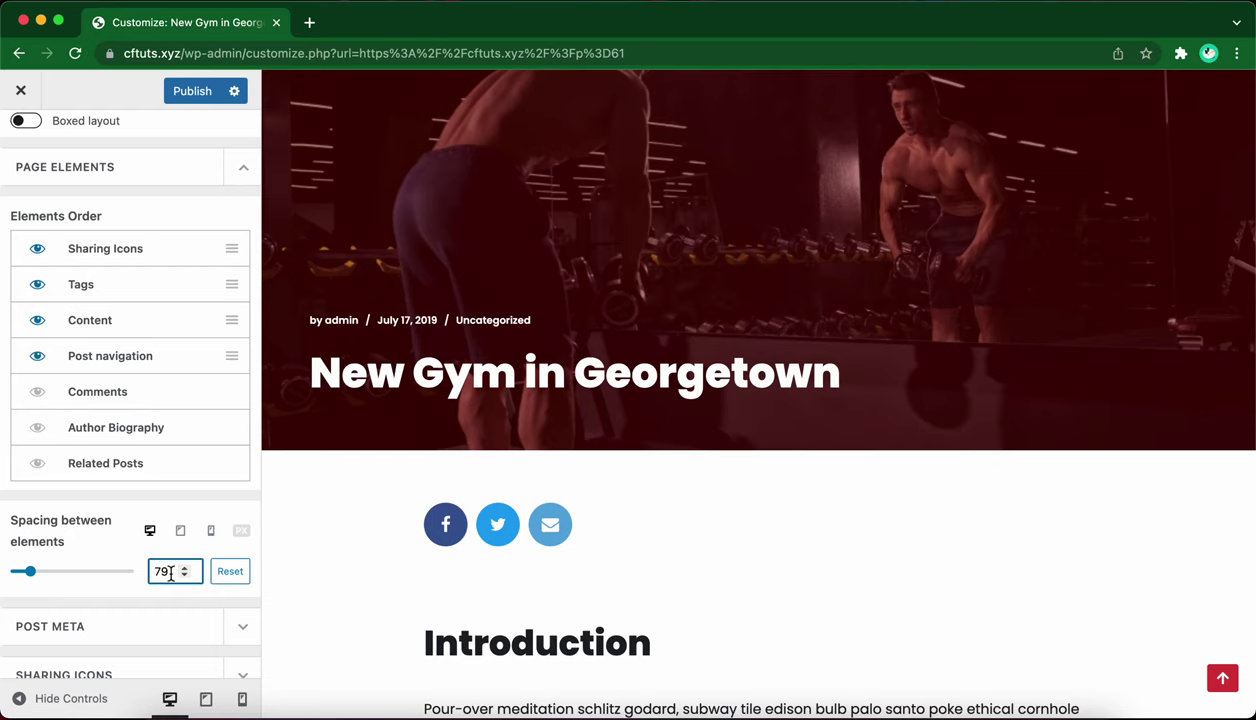
pyautogui.click(183, 573)
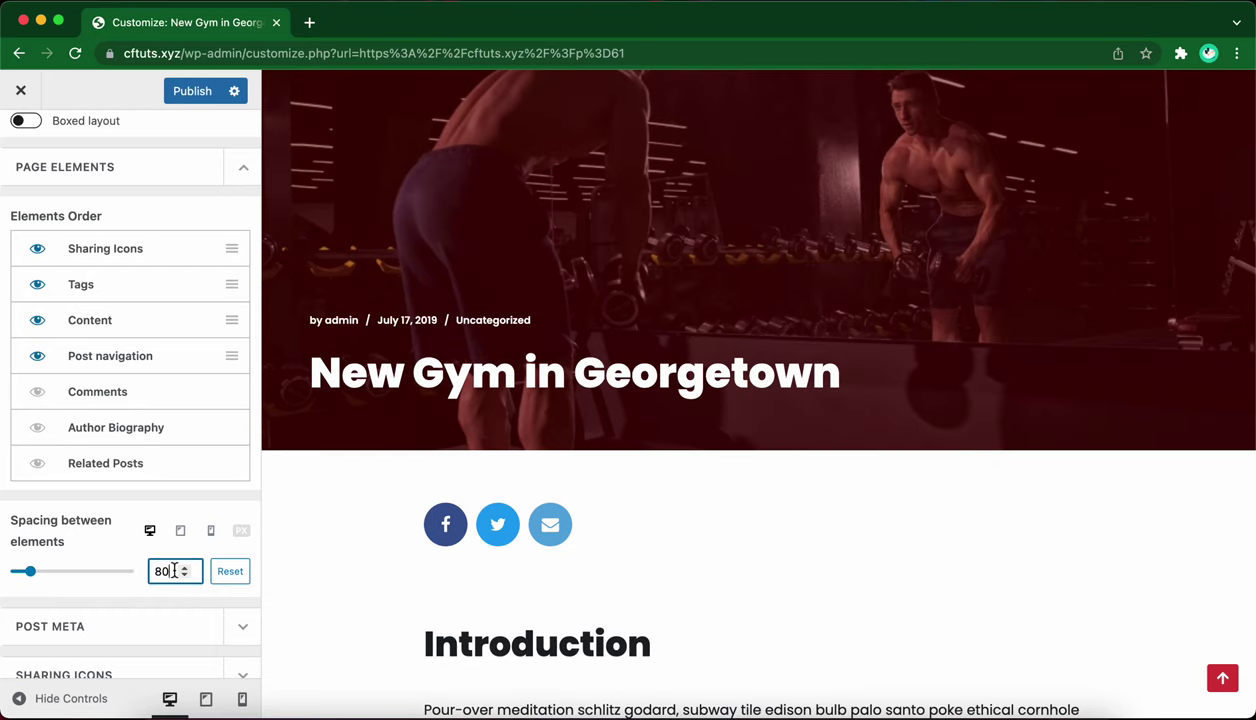
pyautogui.scroll(-5, 174, 571)
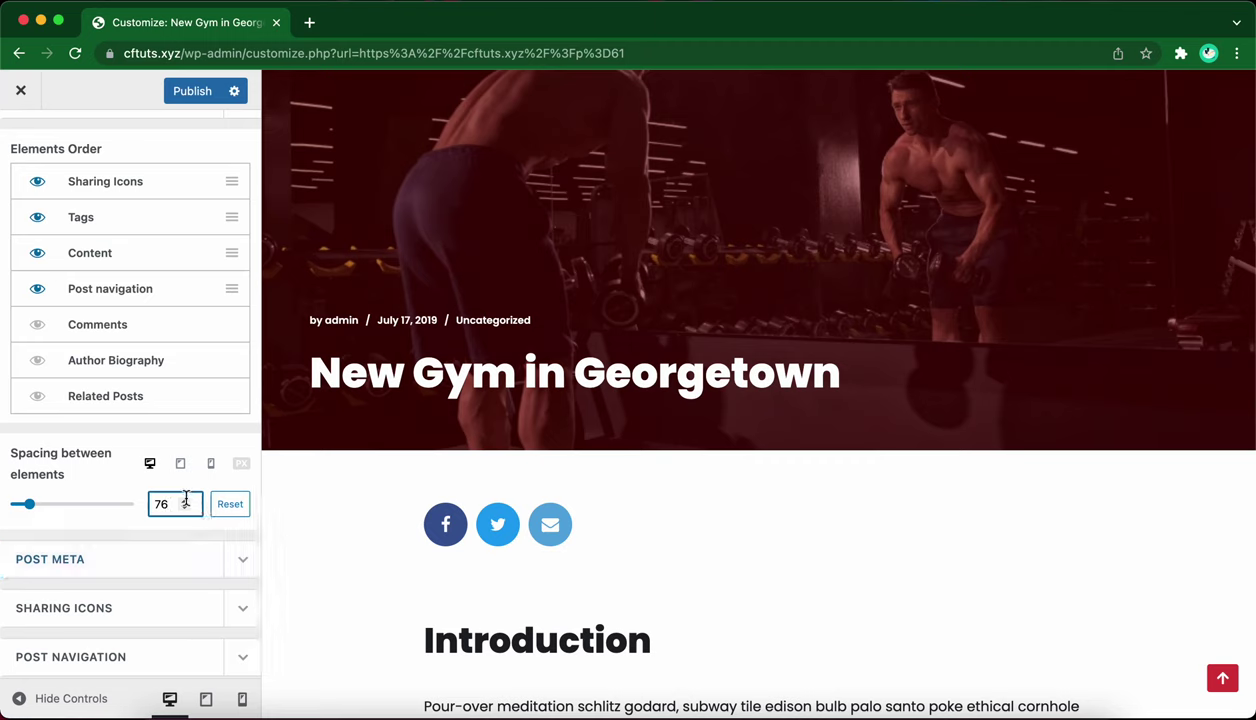
pyautogui.click(185, 501)
pyautogui.click(185, 502)
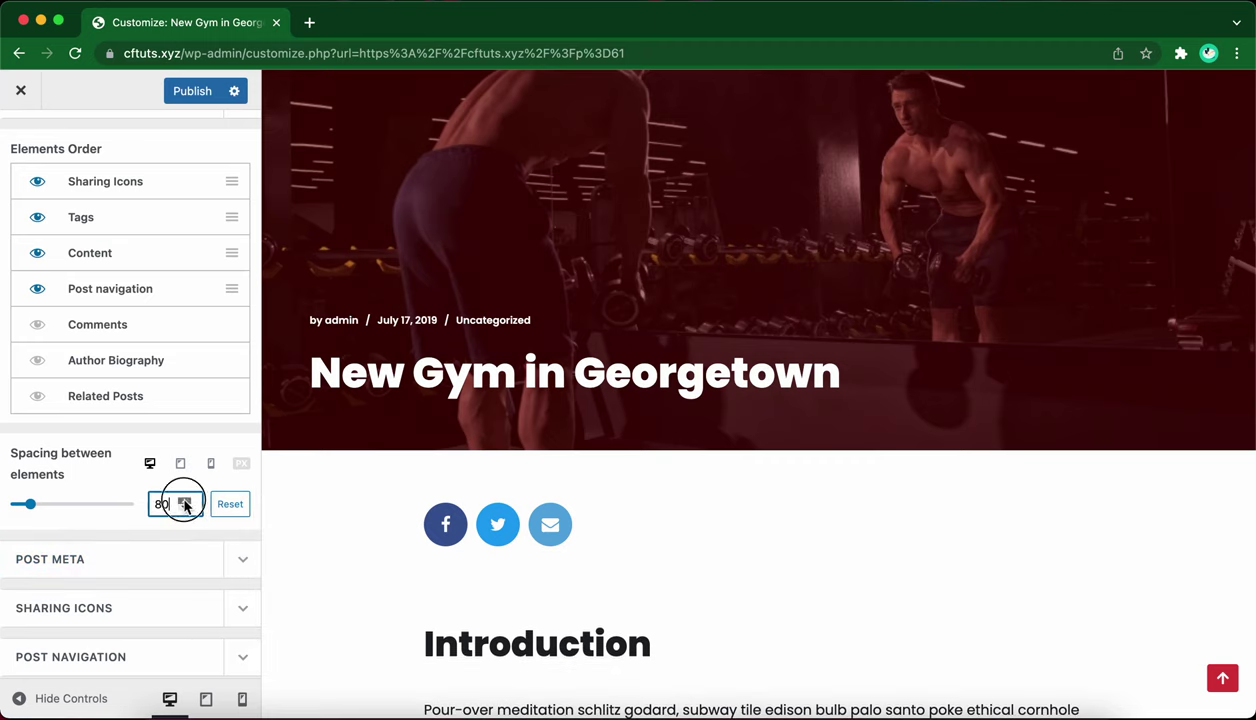
# In Post Meta, move Author to the front of the meta line.
pyautogui.click(239, 563)
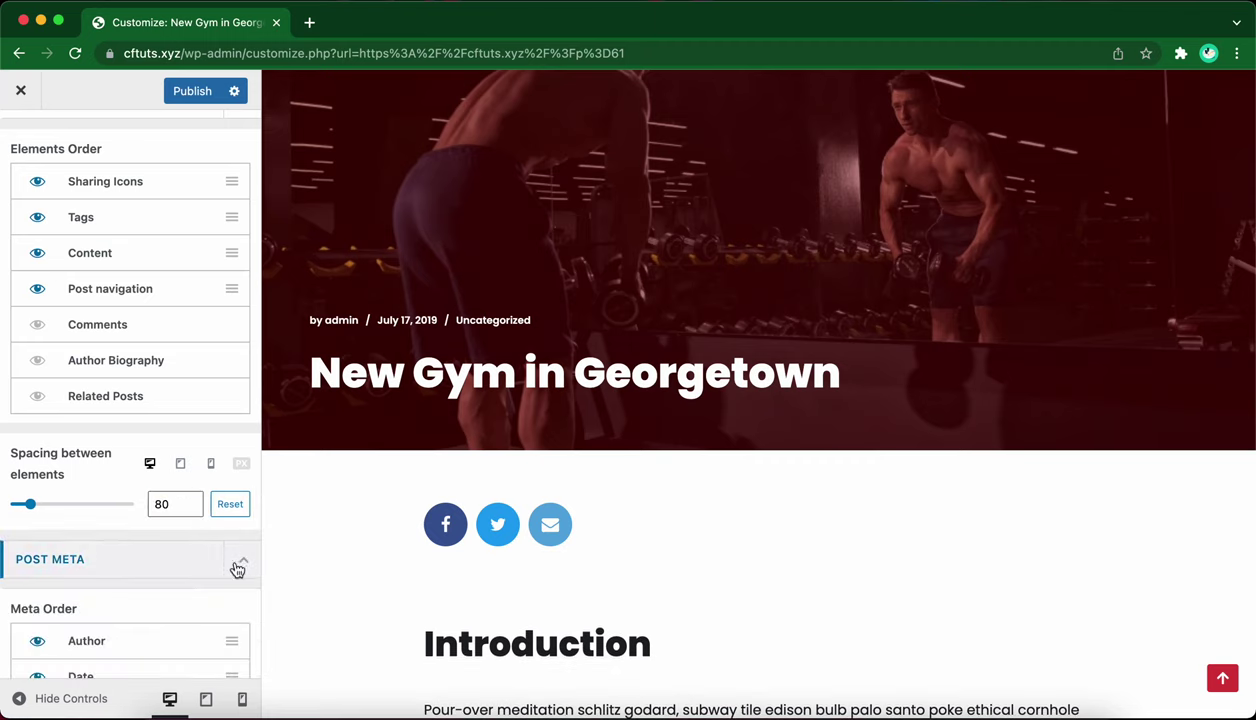
pyautogui.scroll(-3, 190, 620)
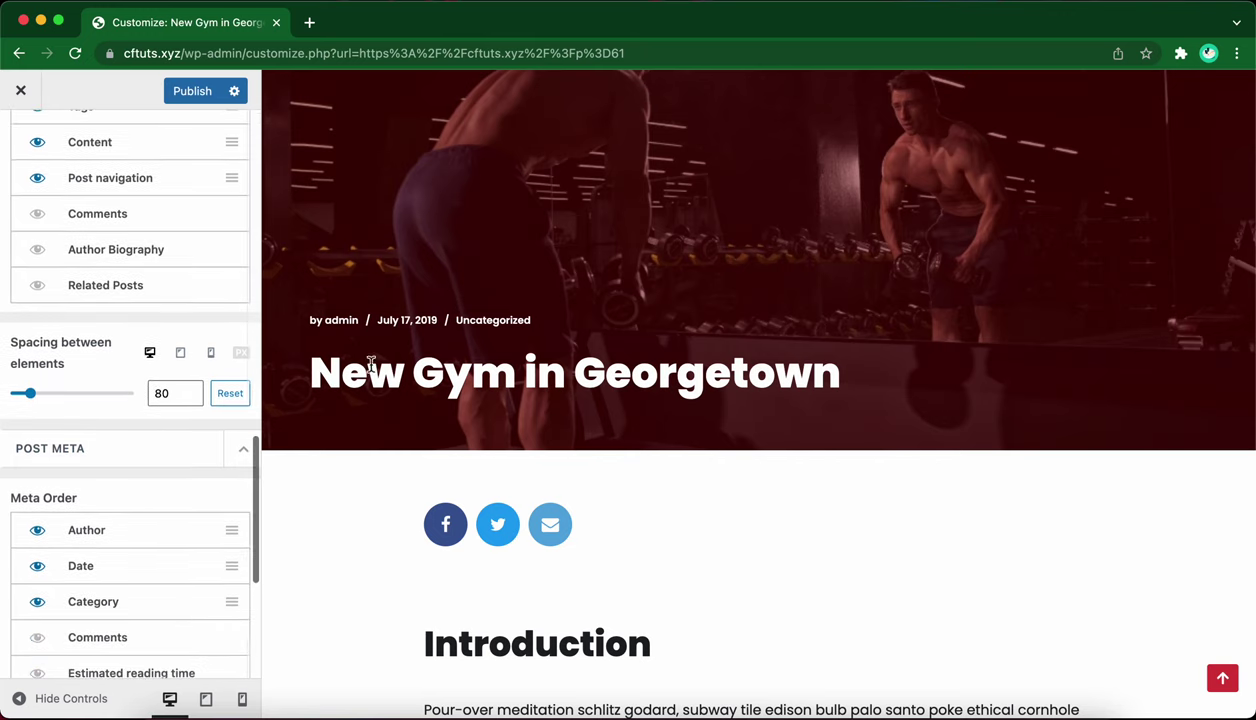
pyautogui.click(39, 531)
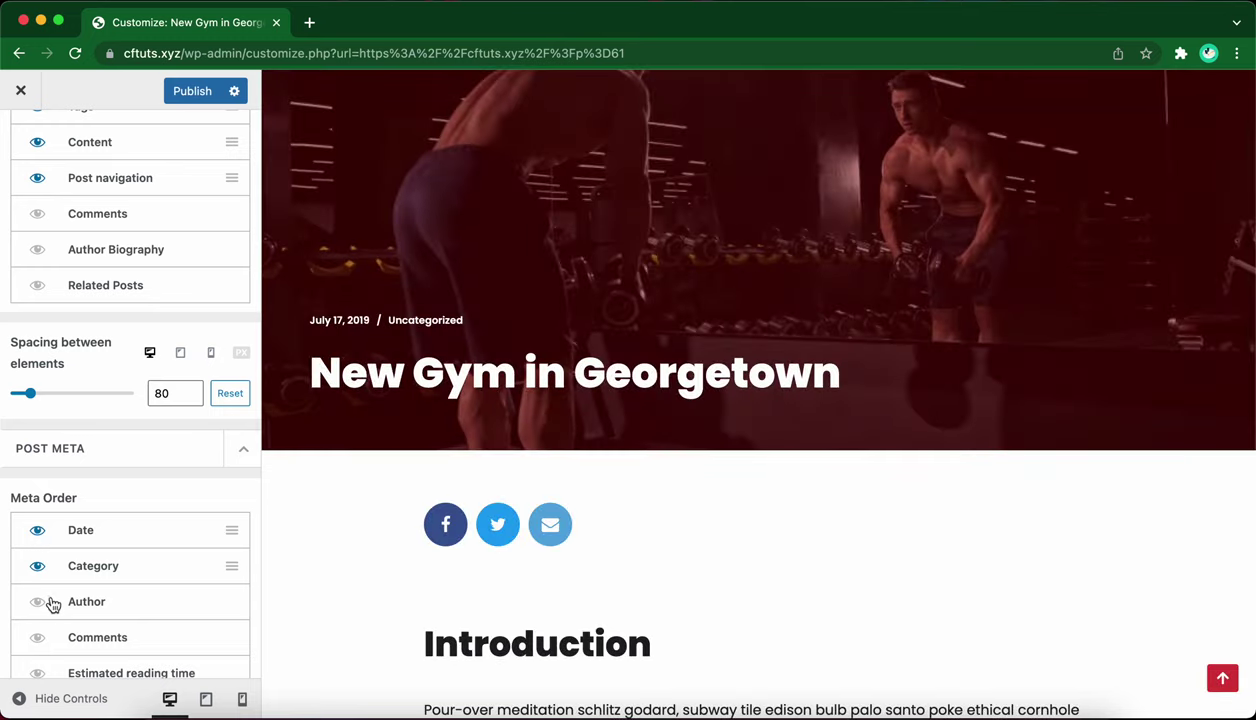
pyautogui.click(50, 603)
pyautogui.moveTo(235, 605); pyautogui.dragTo(232, 537)
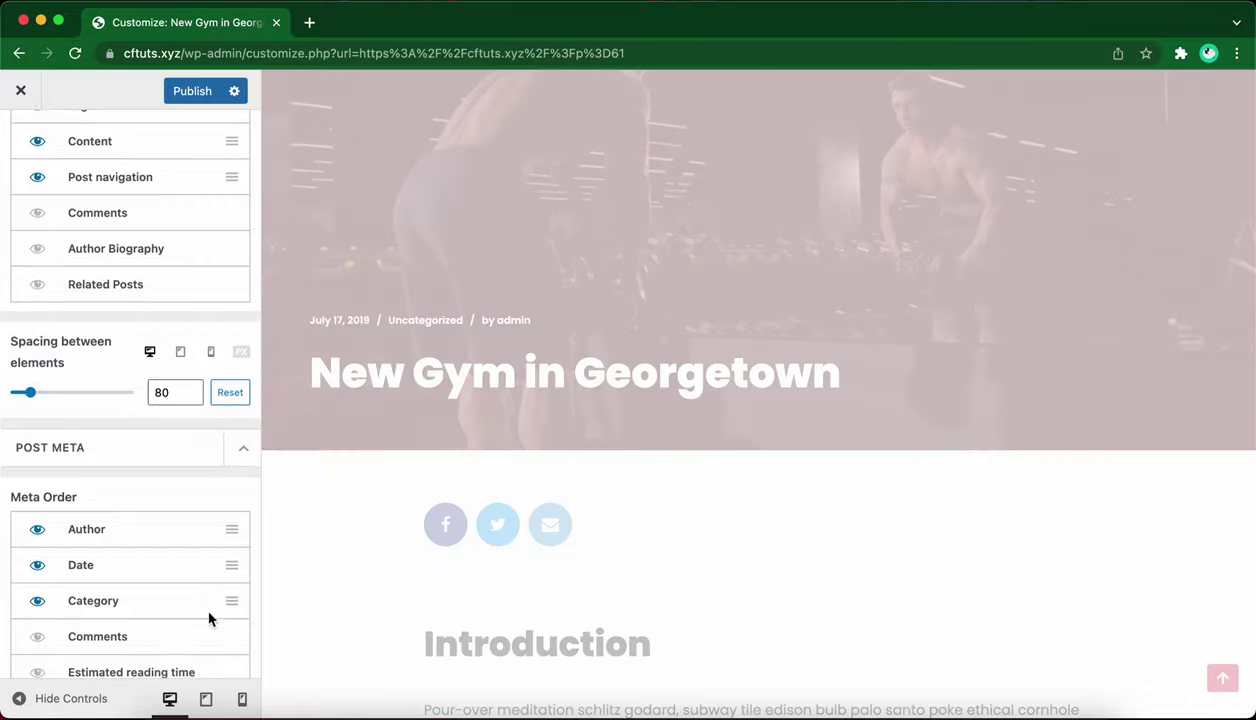
# Add estimated reading time, use | as separator, and show the last updated date.
pyautogui.scroll(-1, 210, 618)
pyautogui.click(40, 614)
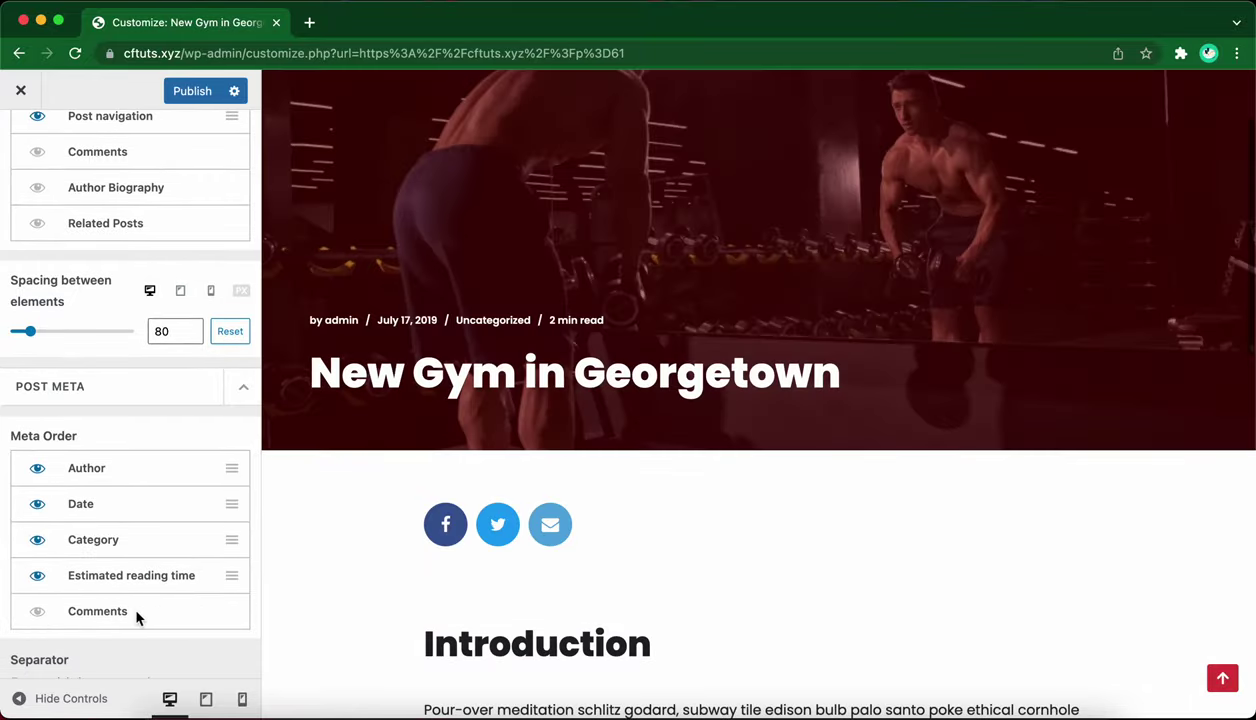
pyautogui.scroll(-3, 137, 617)
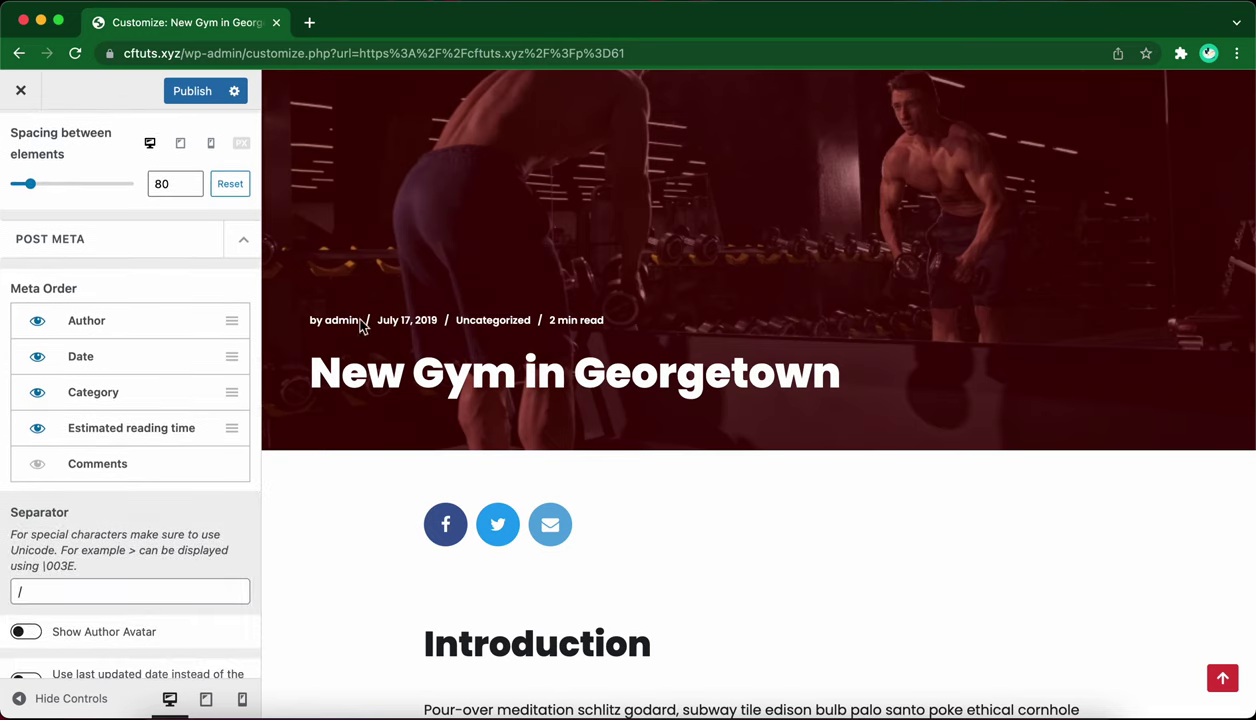
pyautogui.click(46, 592)
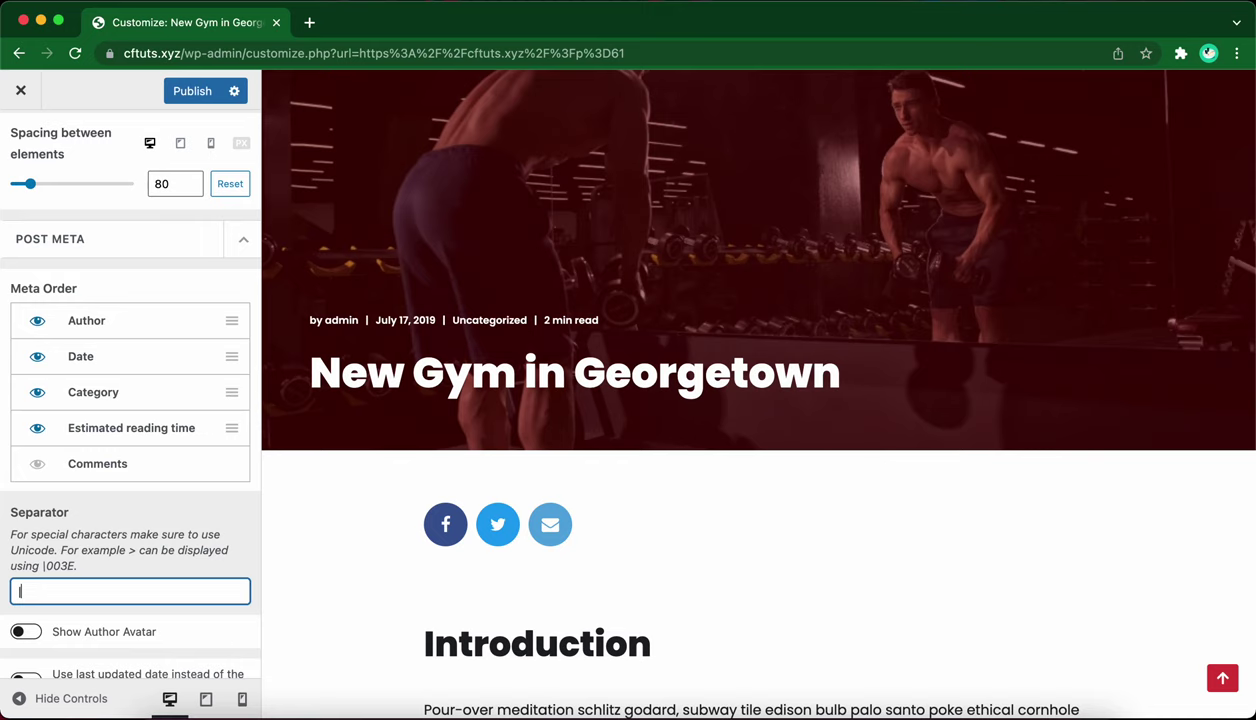
pyautogui.scroll(-3, 28, 589)
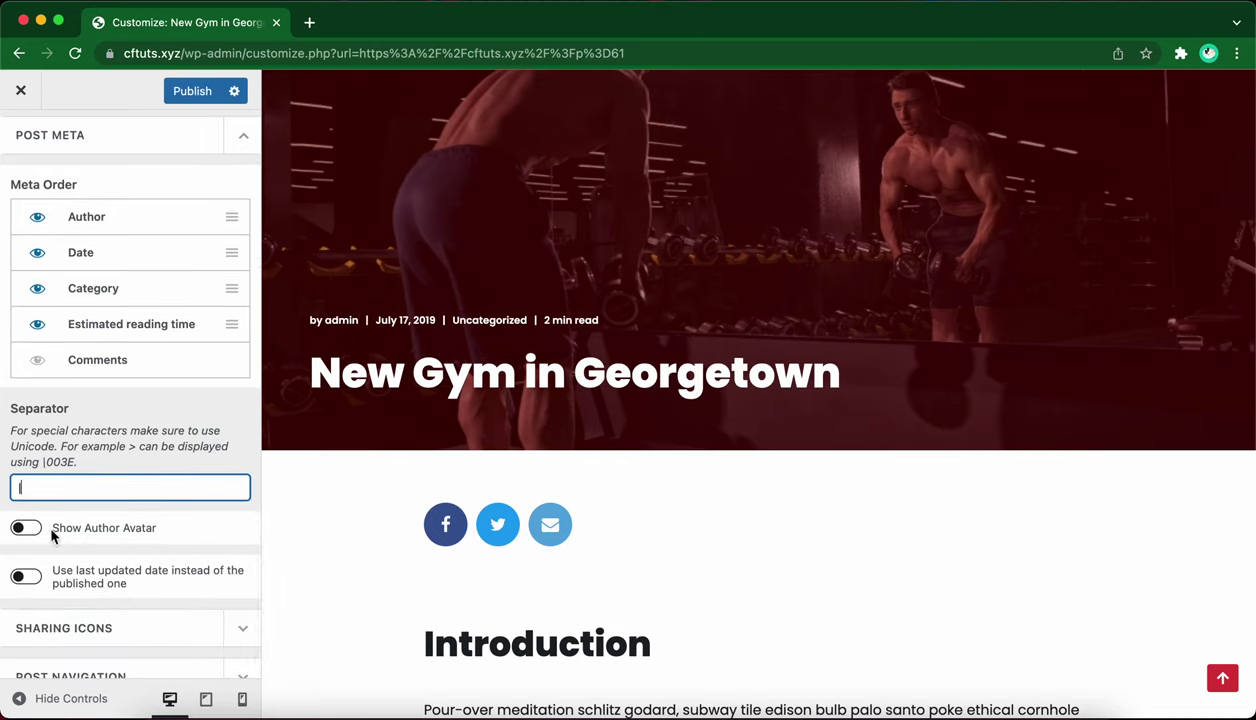
pyautogui.click(50, 587)
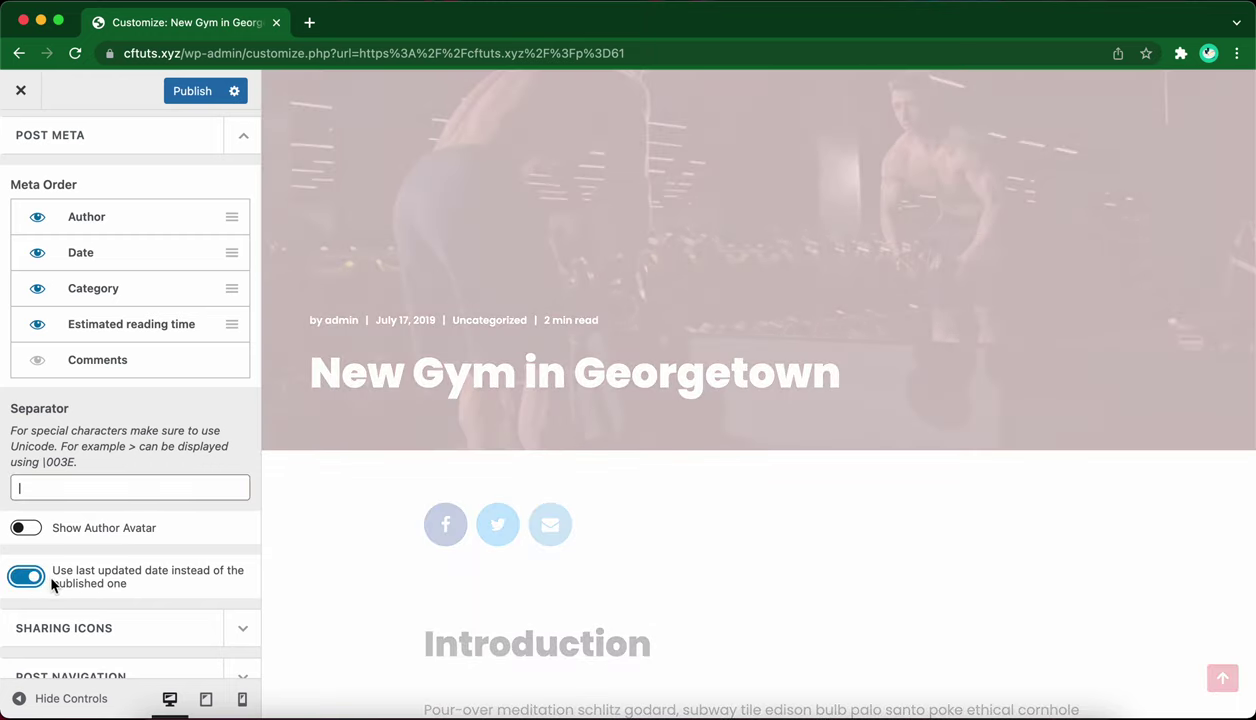
pyautogui.scroll(-1, 52, 587)
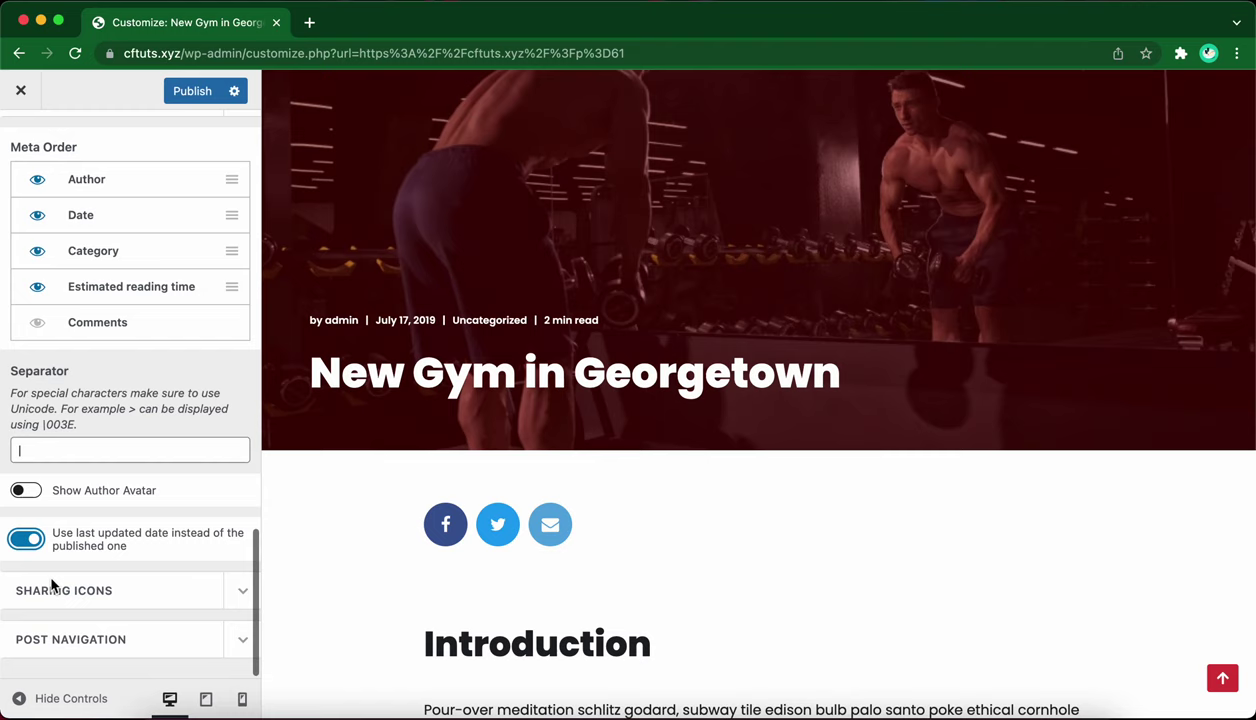
# Expand Sharing Icons and keep the round icon style.
pyautogui.click(244, 594)
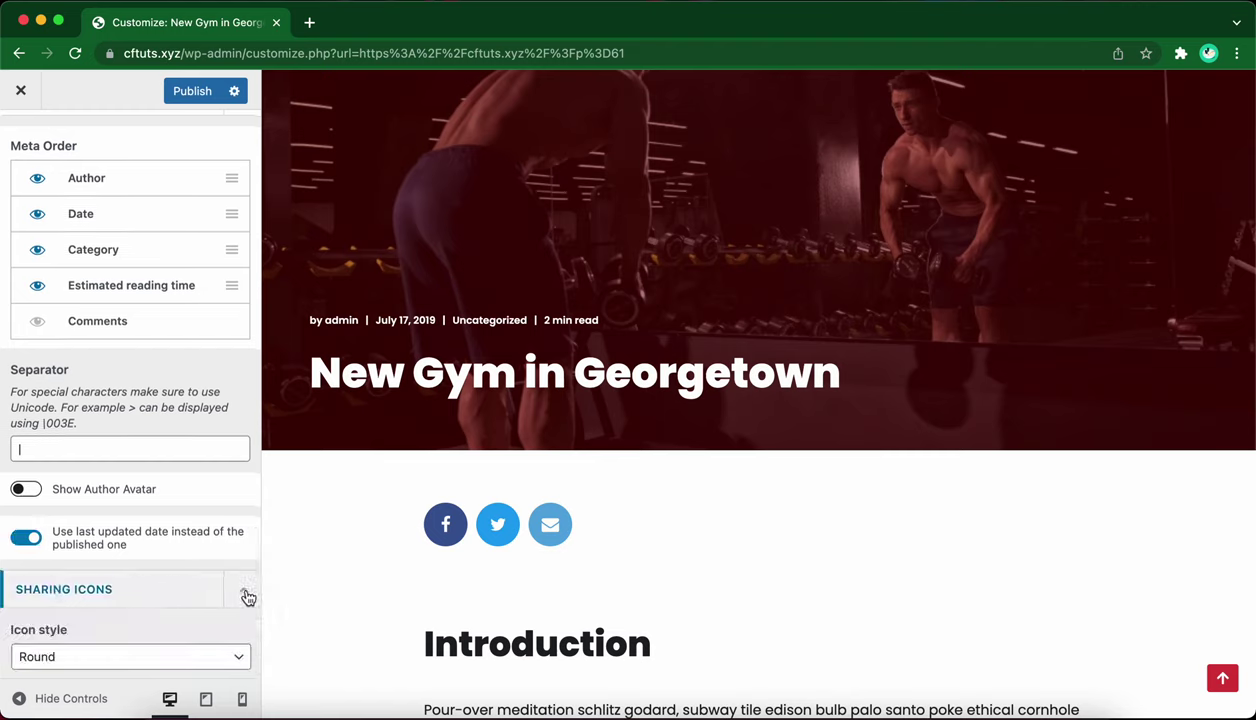
pyautogui.scroll(-3, 228, 597)
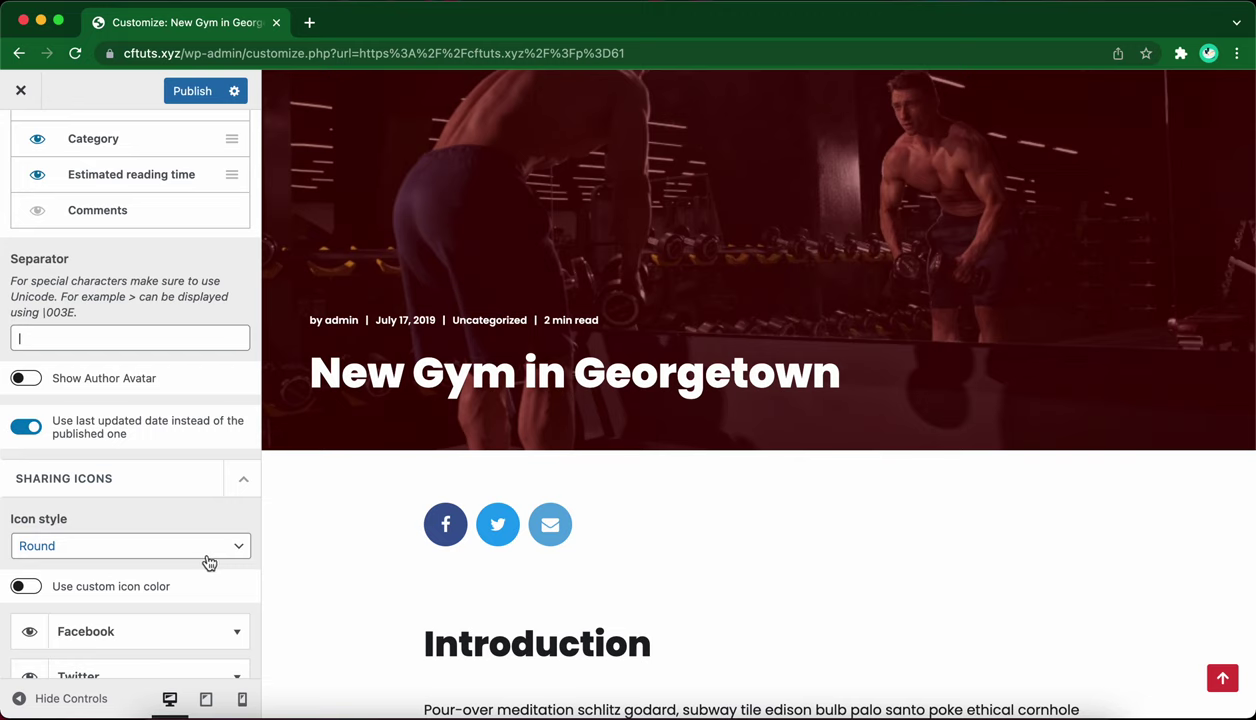
pyautogui.scroll(-2, 208, 563)
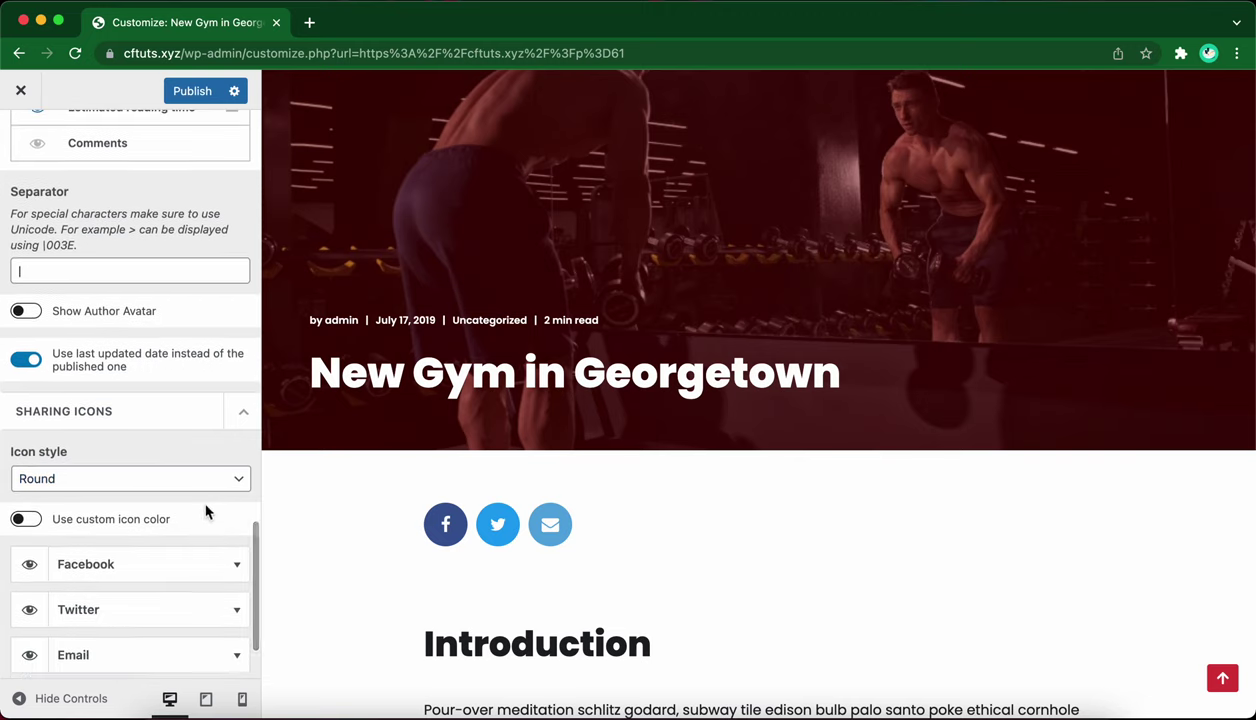
pyautogui.click(210, 479)
pyautogui.click(196, 479)
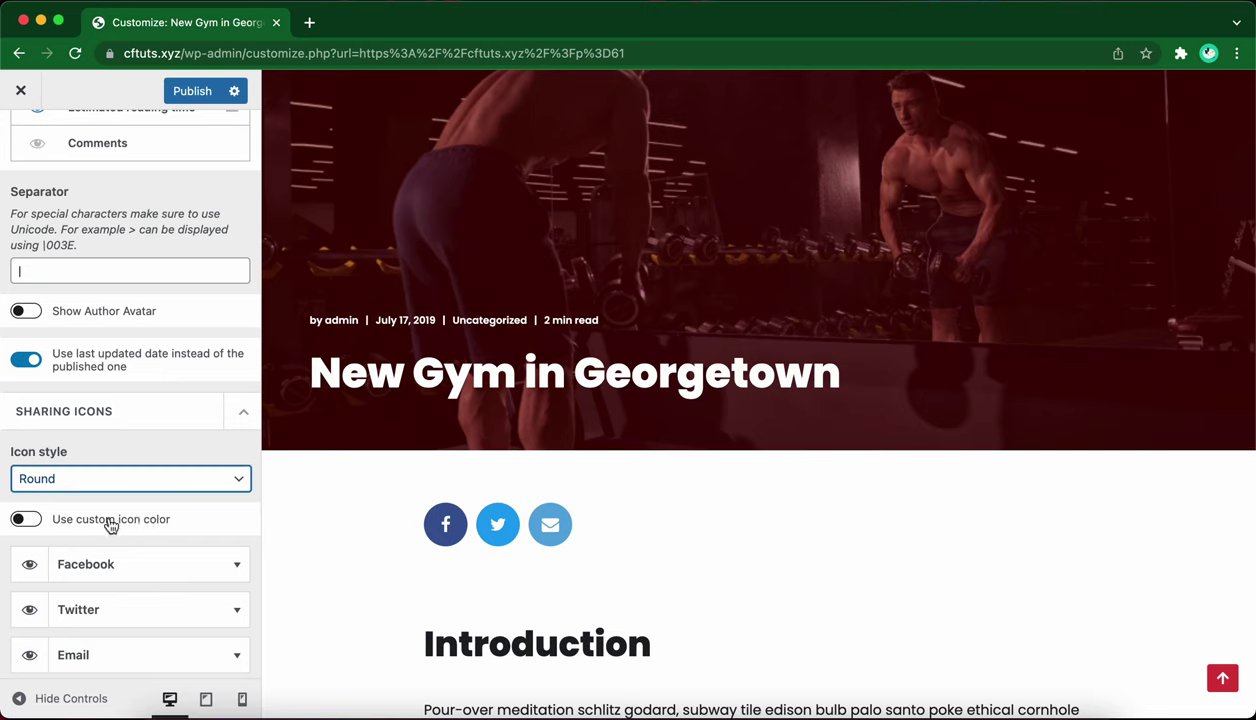
# Add a new sharing item set to WhatsApp with the title 'WhatsApp'.
pyautogui.scroll(-2, 108, 523)
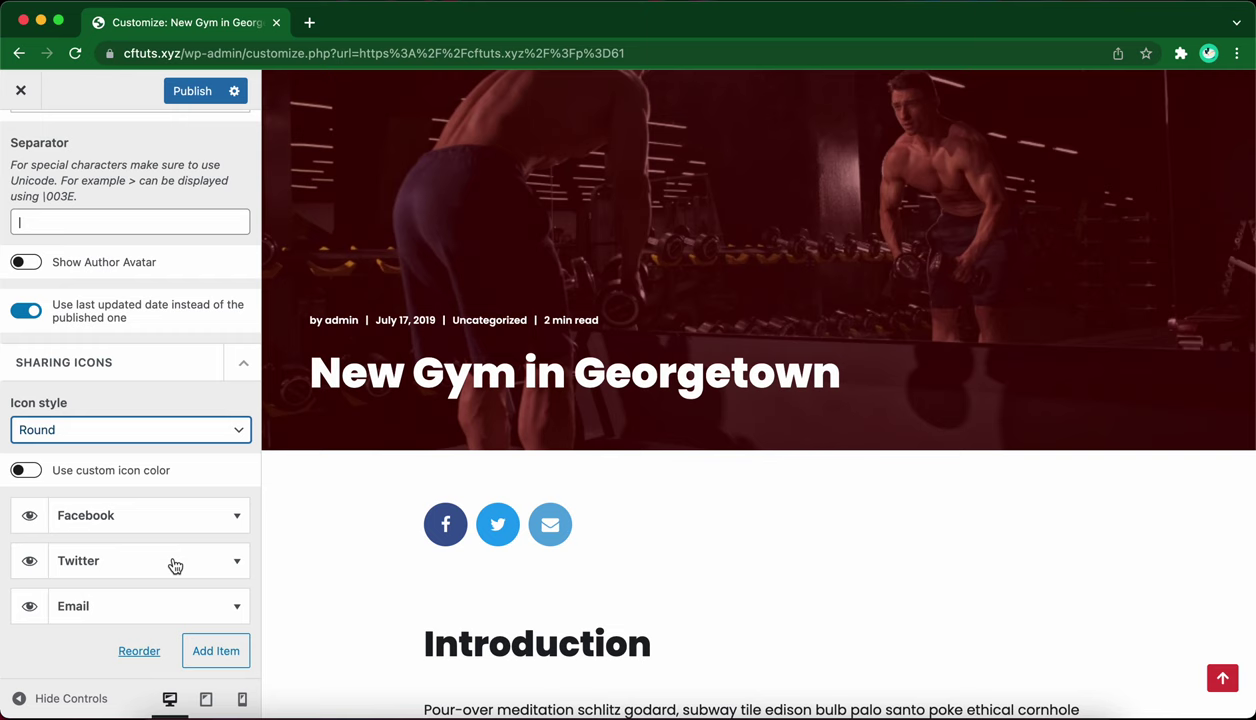
pyautogui.scroll(-1, 171, 563)
pyautogui.click(222, 617)
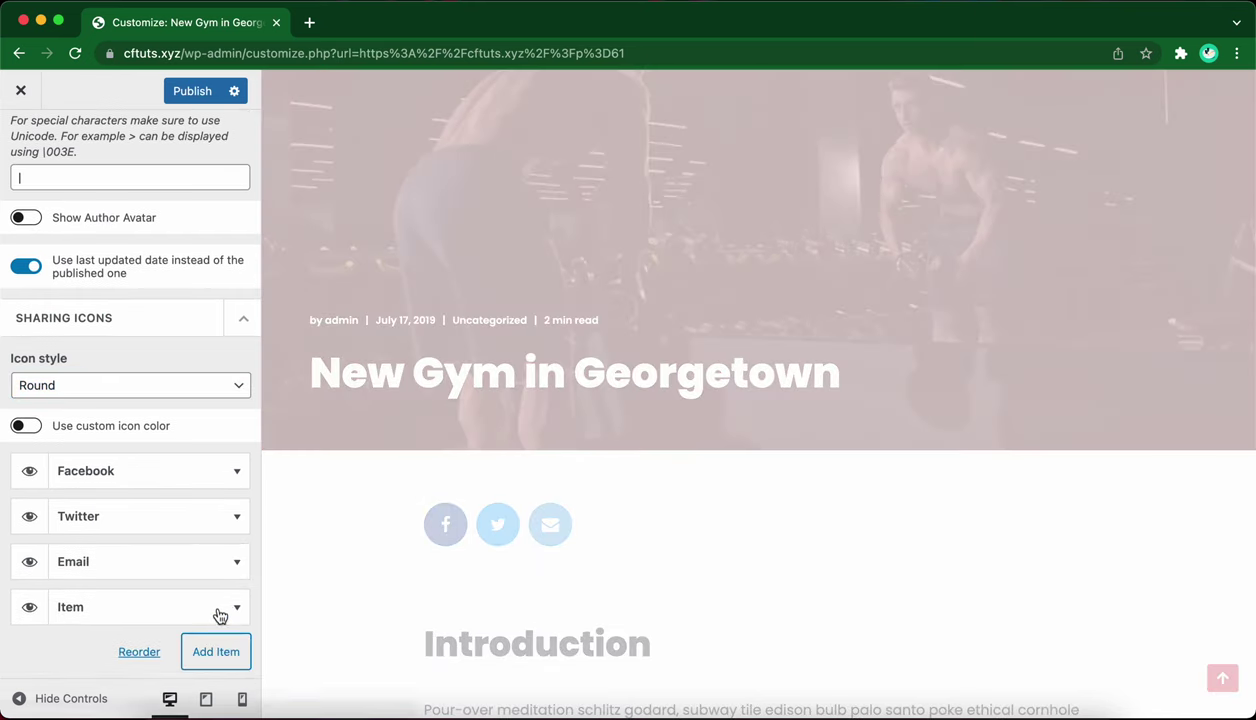
pyautogui.click(236, 612)
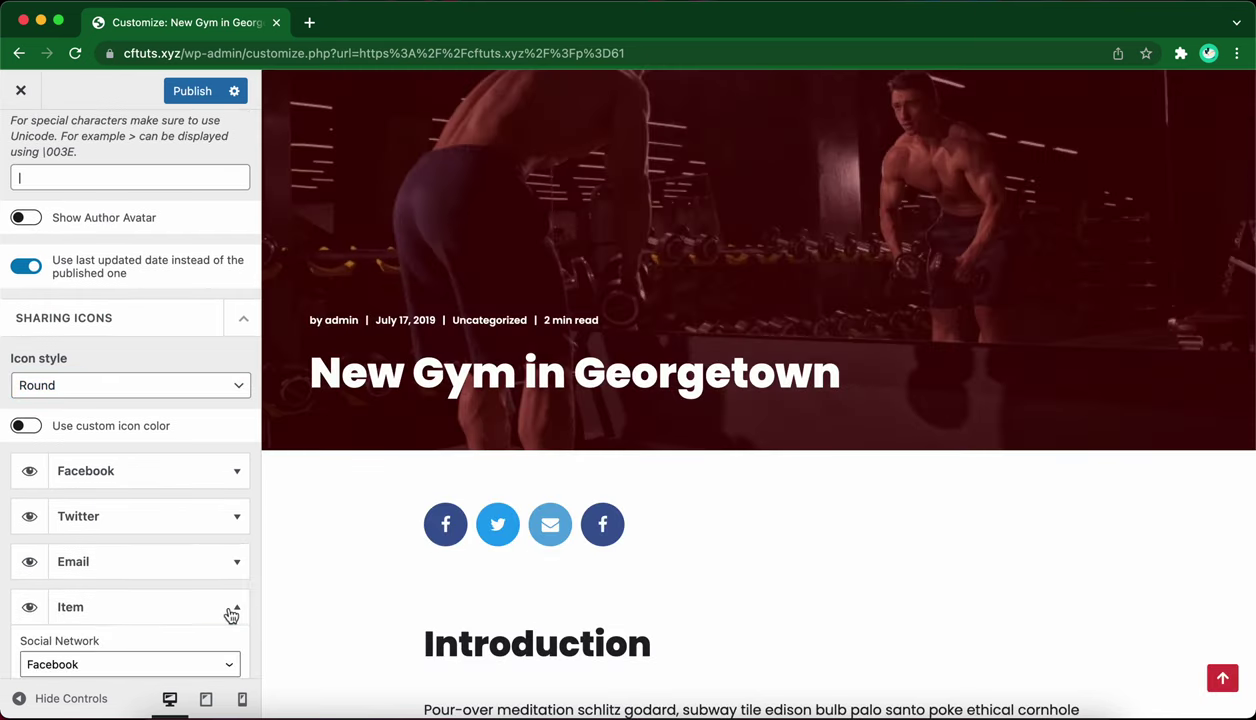
pyautogui.scroll(-2, 231, 614)
pyautogui.click(189, 571)
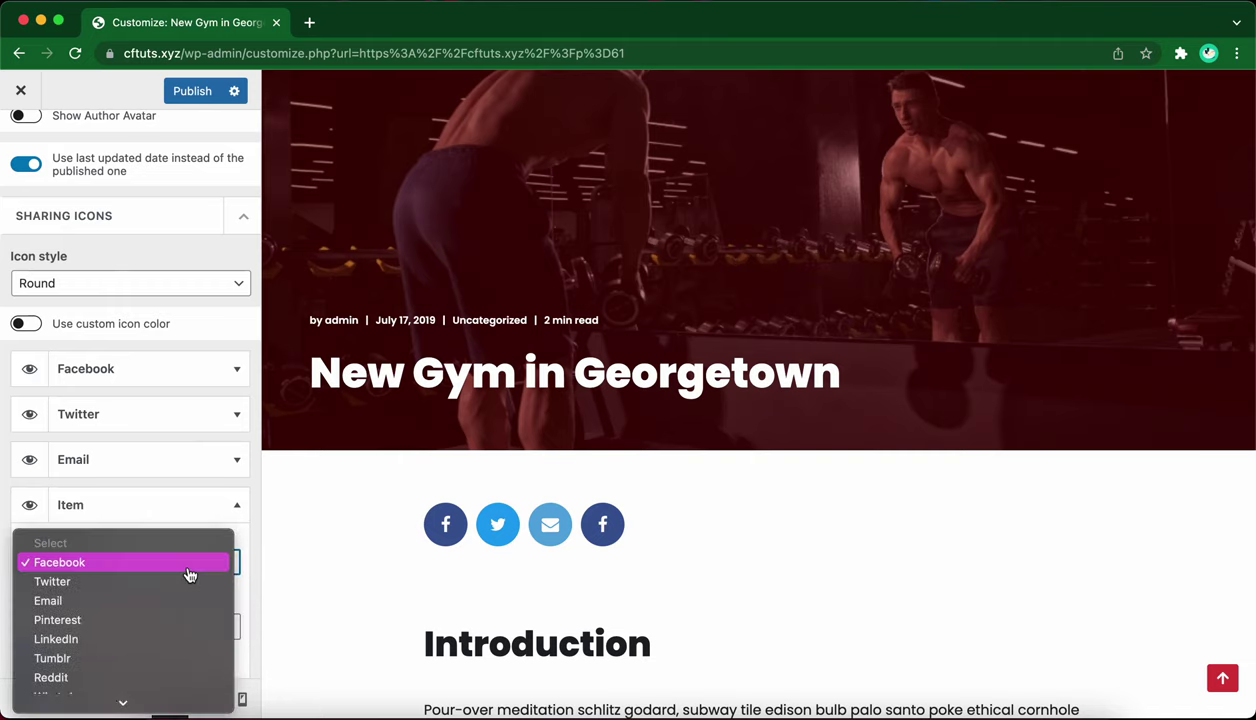
pyautogui.scroll(-1, 179, 600)
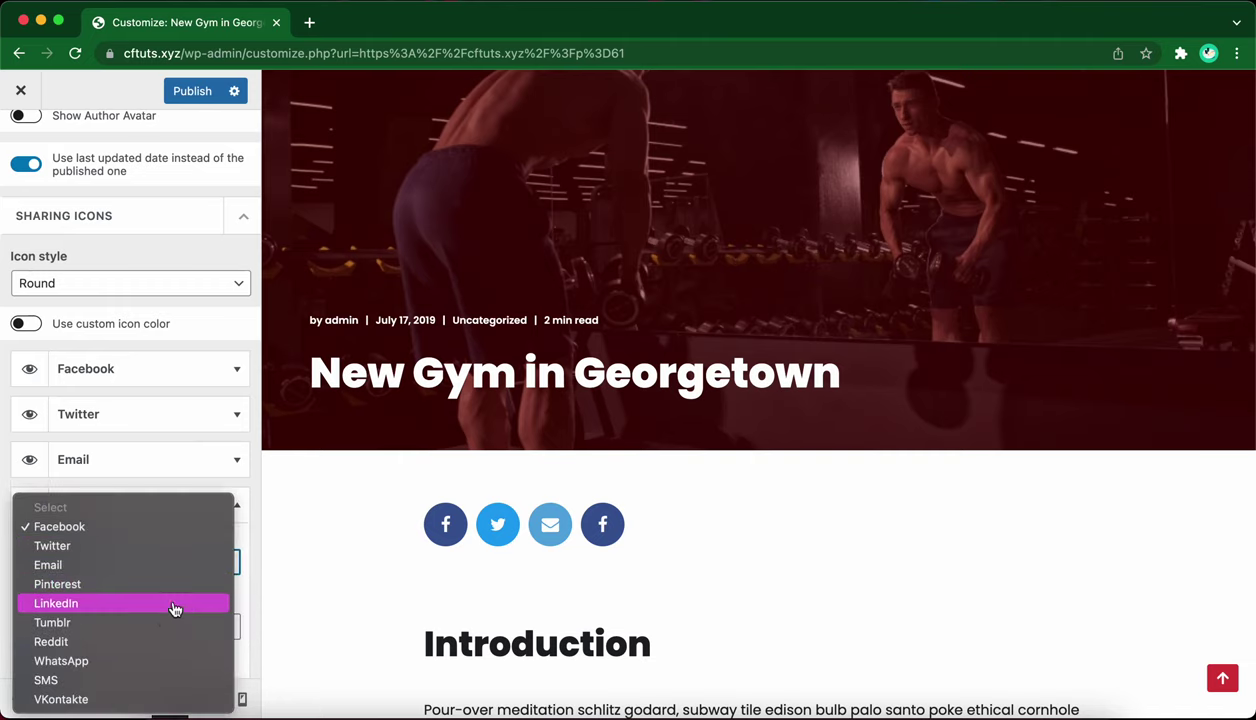
pyautogui.click(133, 663)
pyautogui.scroll(-1, 143, 577)
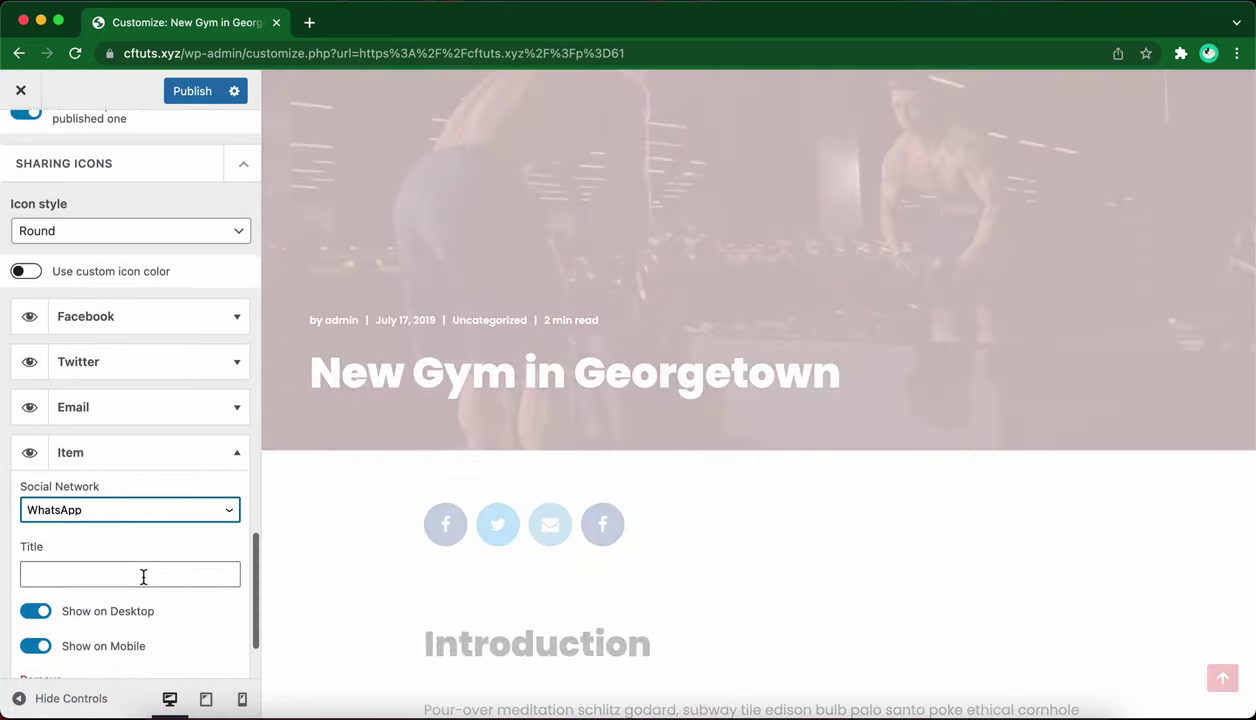
pyautogui.click(142, 576)
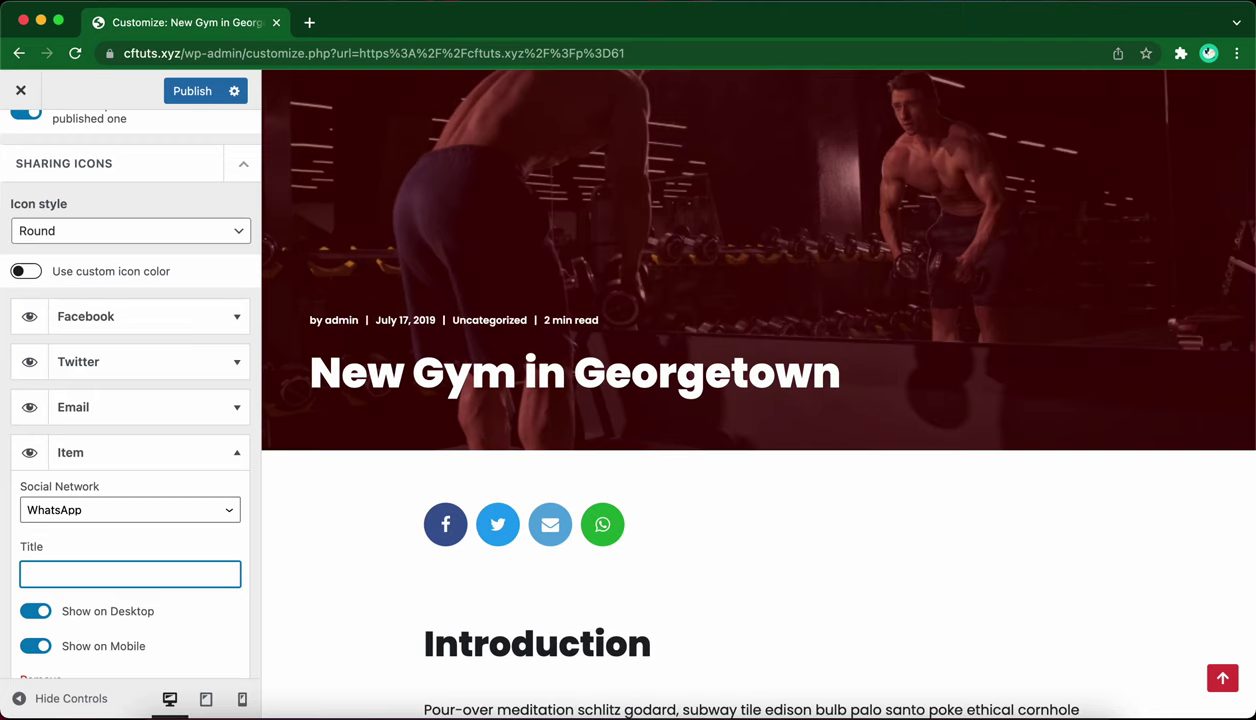
pyautogui.write('WhatsApp')
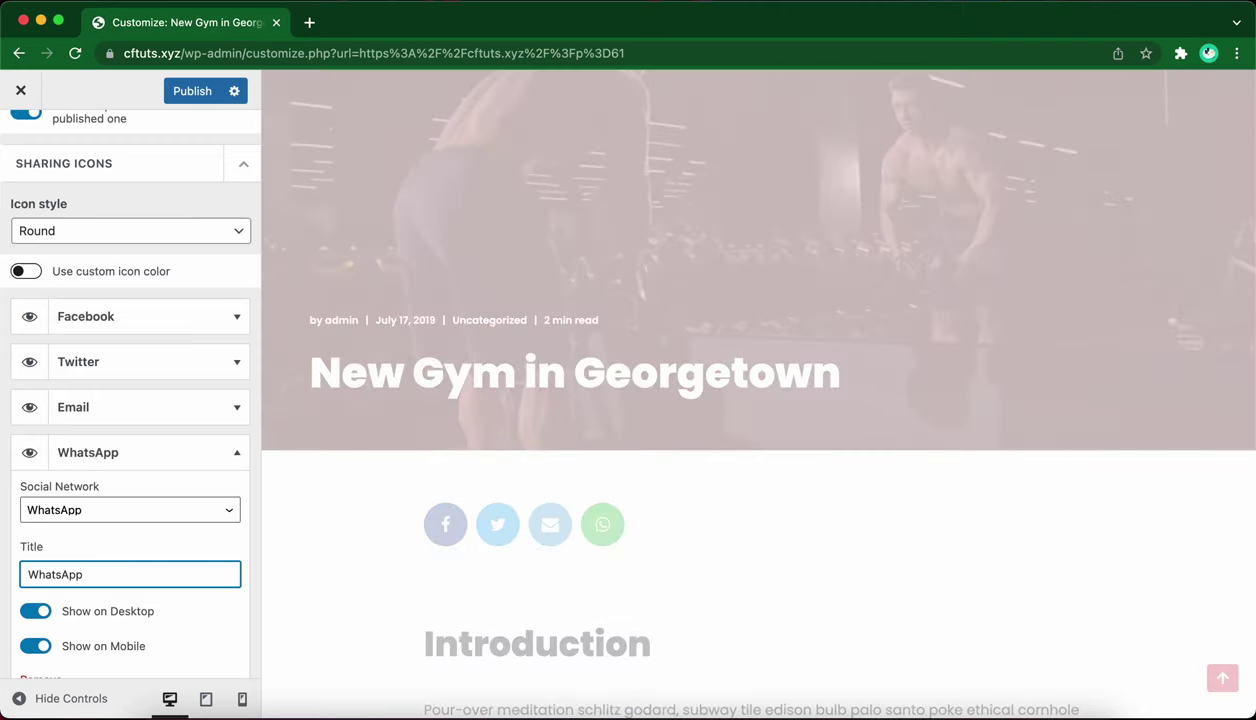
pyautogui.scroll(-3, 128, 578)
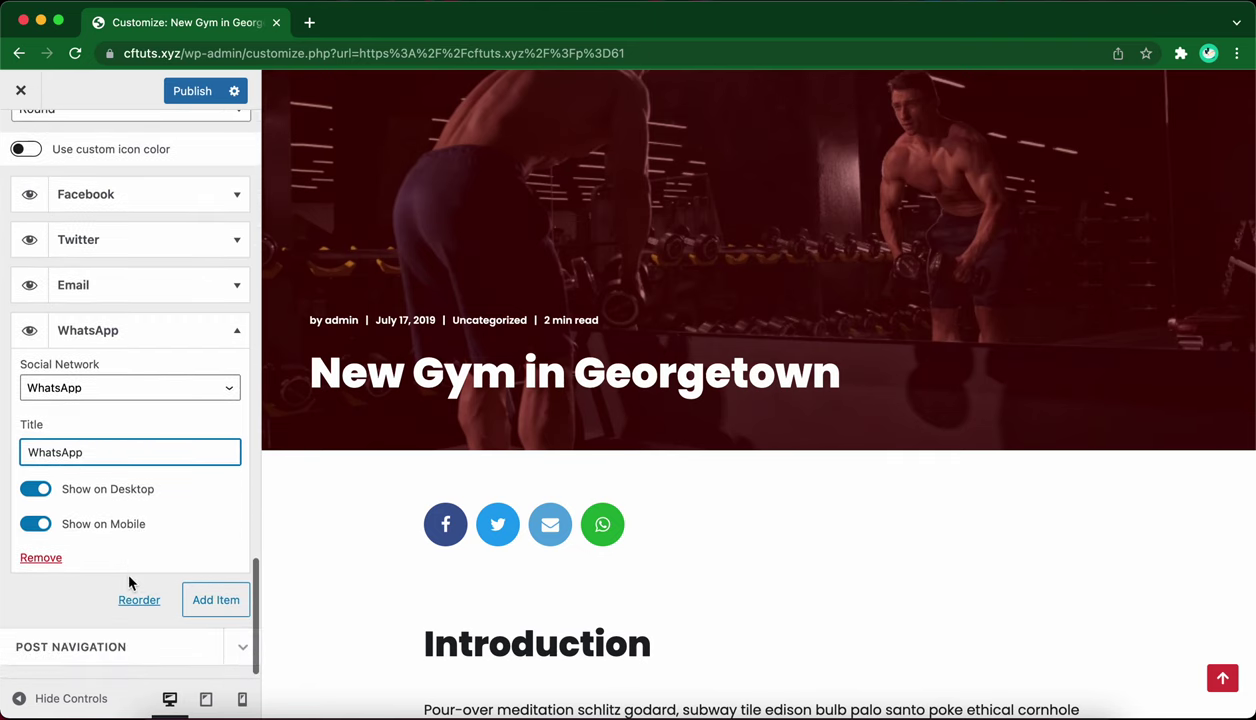
# Add an extra sharing item, then delete that surplus Facebook entry.
pyautogui.click(216, 600)
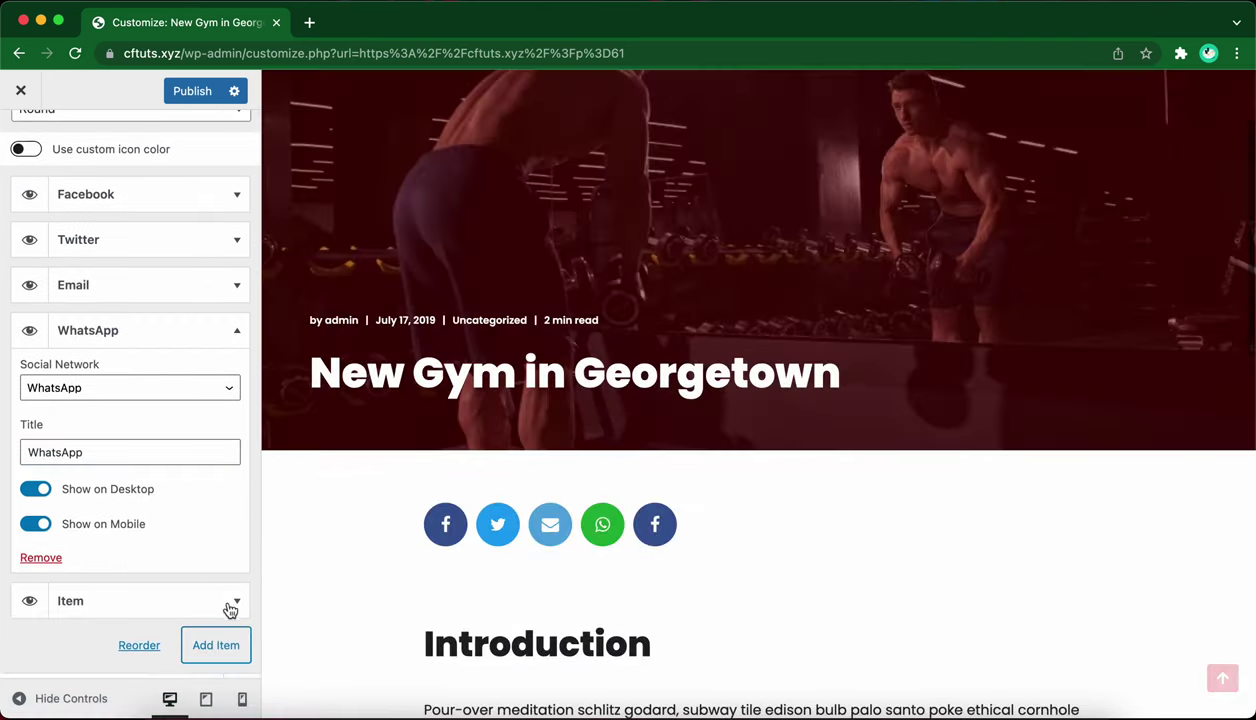
pyautogui.click(237, 602)
pyautogui.scroll(-3, 219, 598)
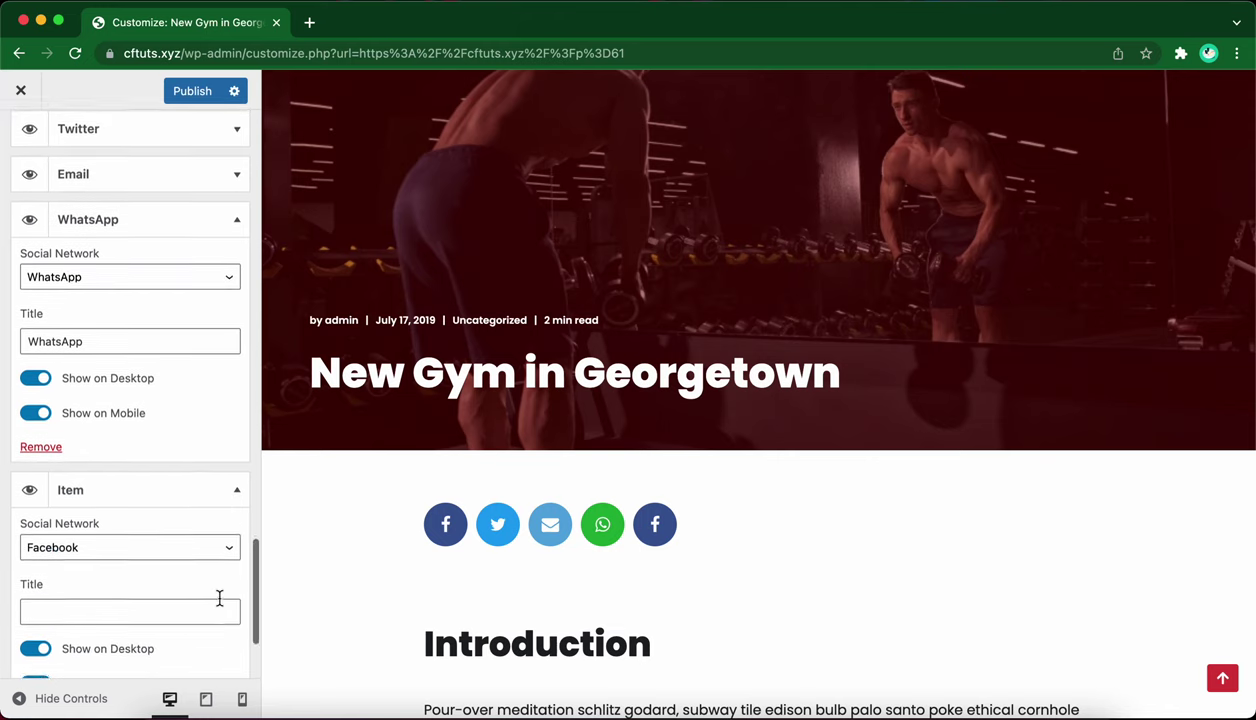
pyautogui.scroll(-3, 219, 598)
pyautogui.click(52, 605)
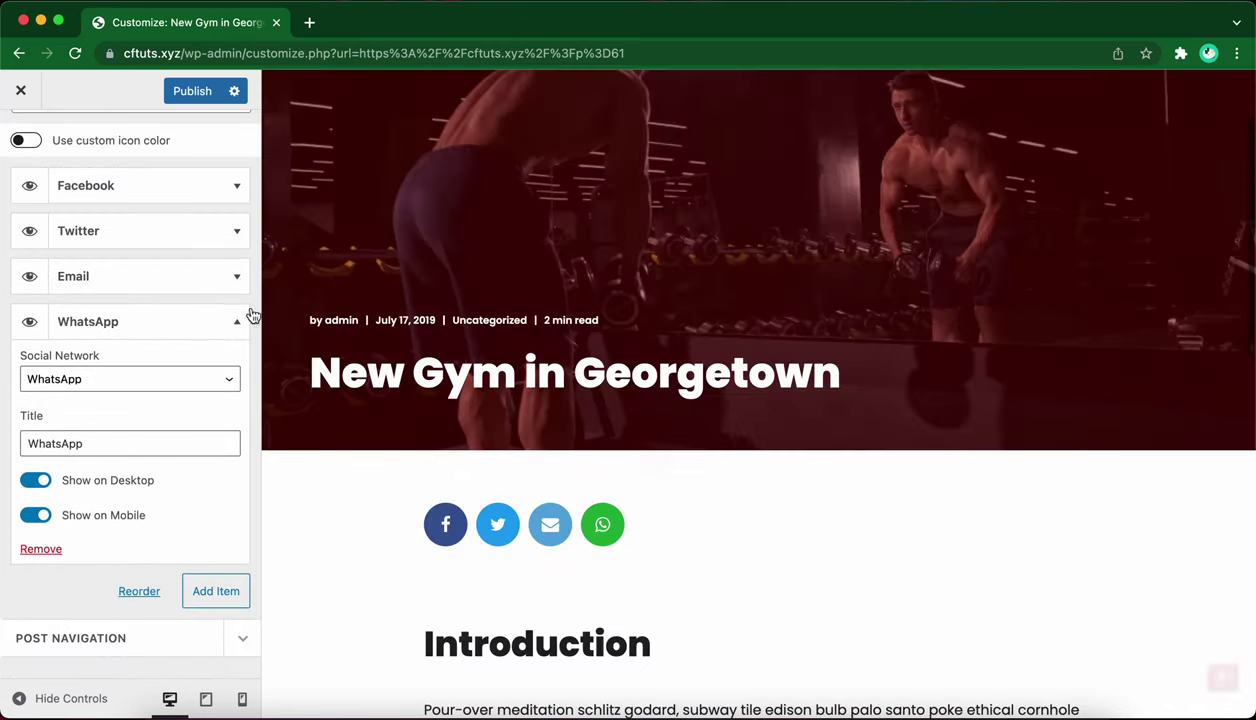
# Turn Post Navigation's infinite scroll on, then off, and open its 'View more details' documentation.
pyautogui.click(237, 321)
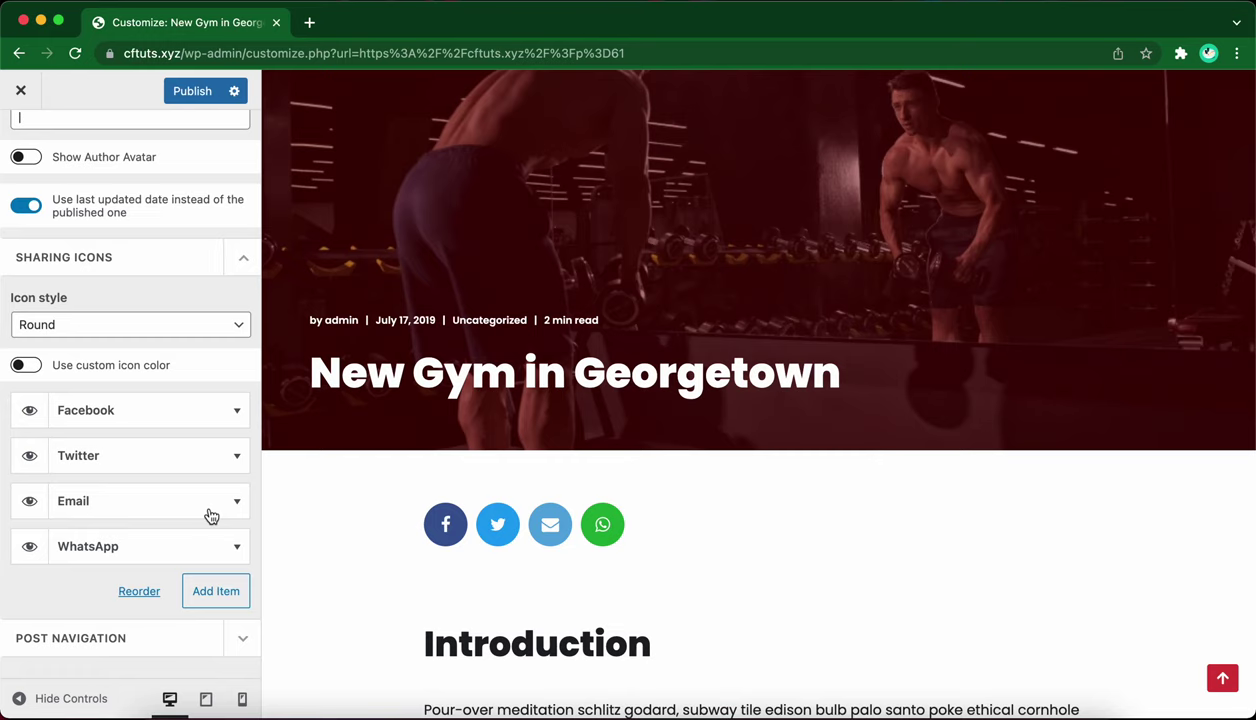
pyautogui.click(244, 641)
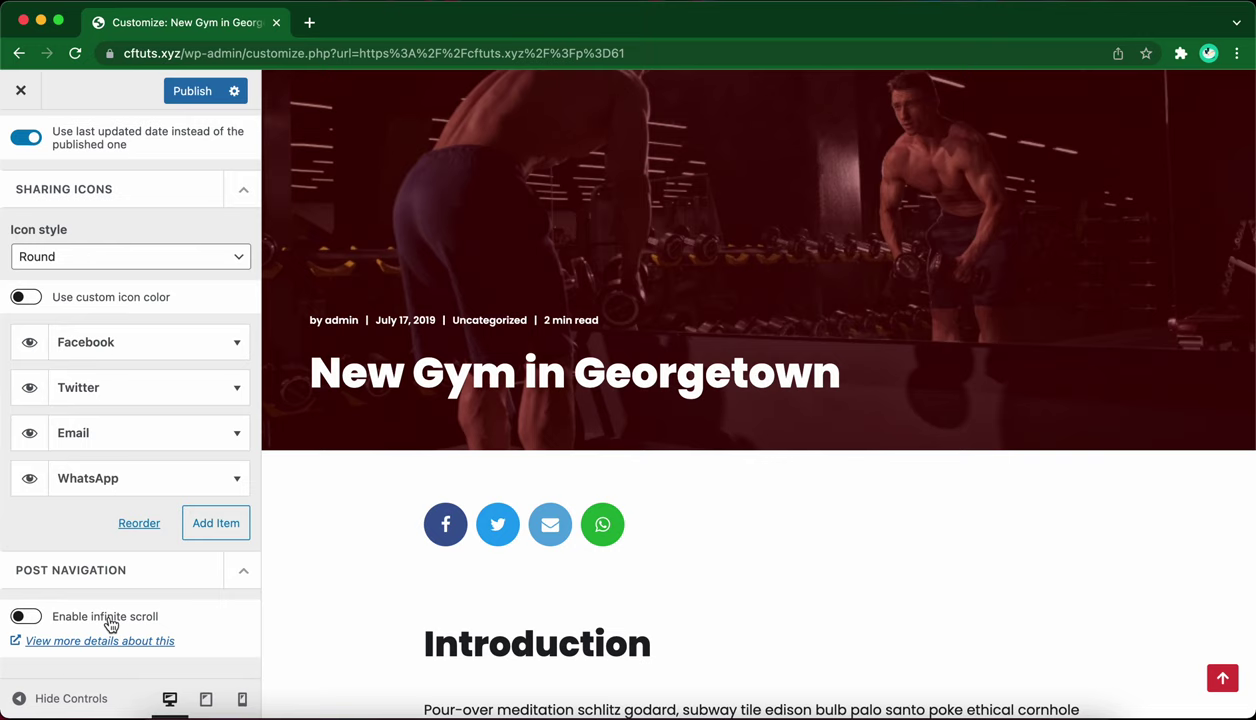
pyautogui.click(27, 618)
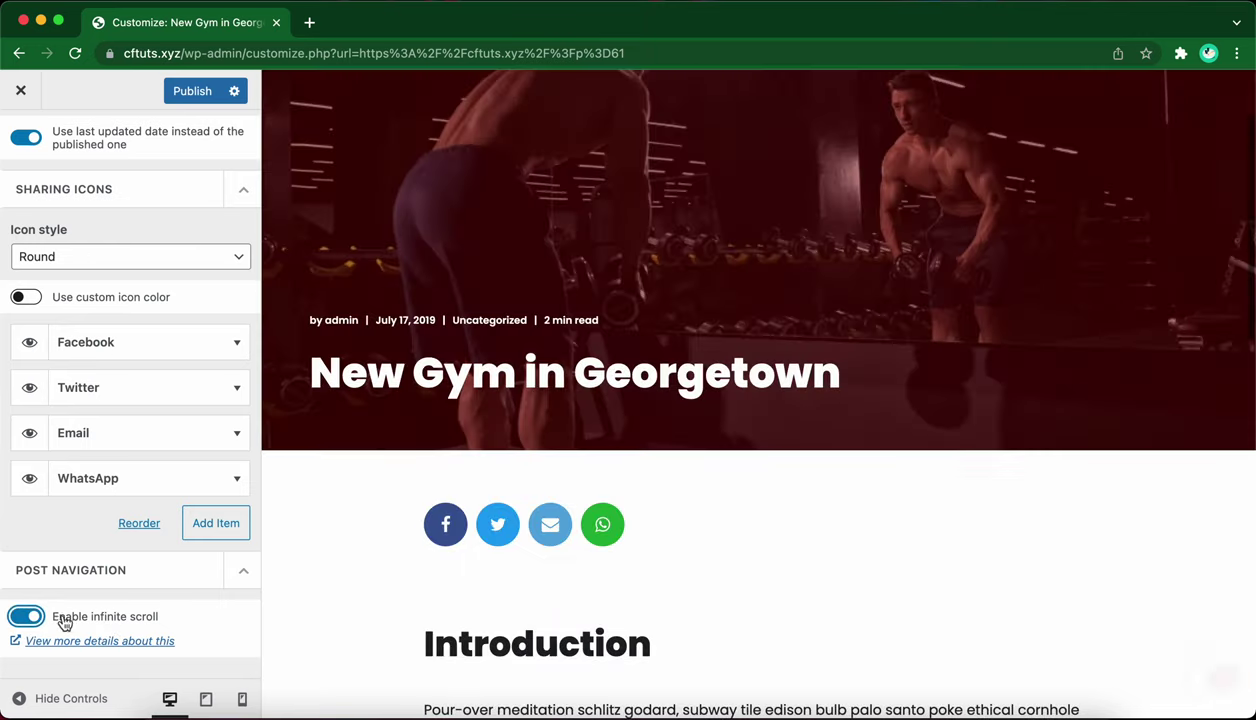
pyautogui.scroll(-4, 496, 597)
pyautogui.scroll(-10, 496, 597)
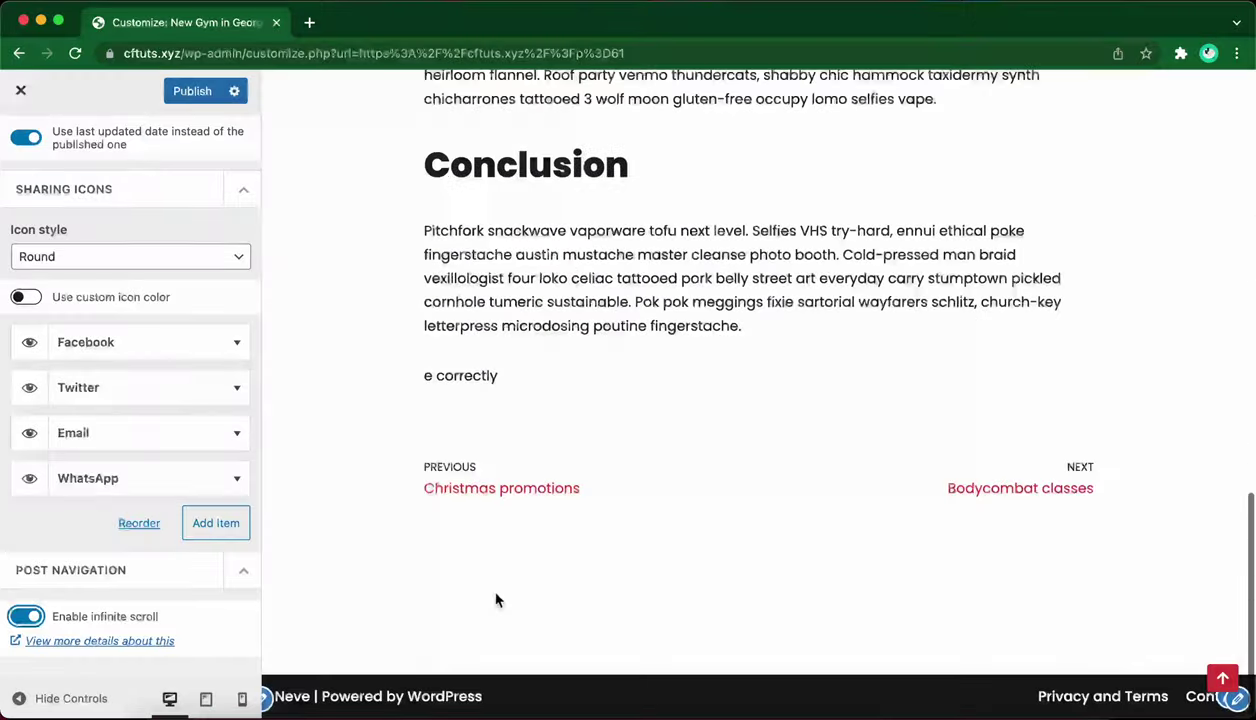
pyautogui.scroll(12, 496, 598)
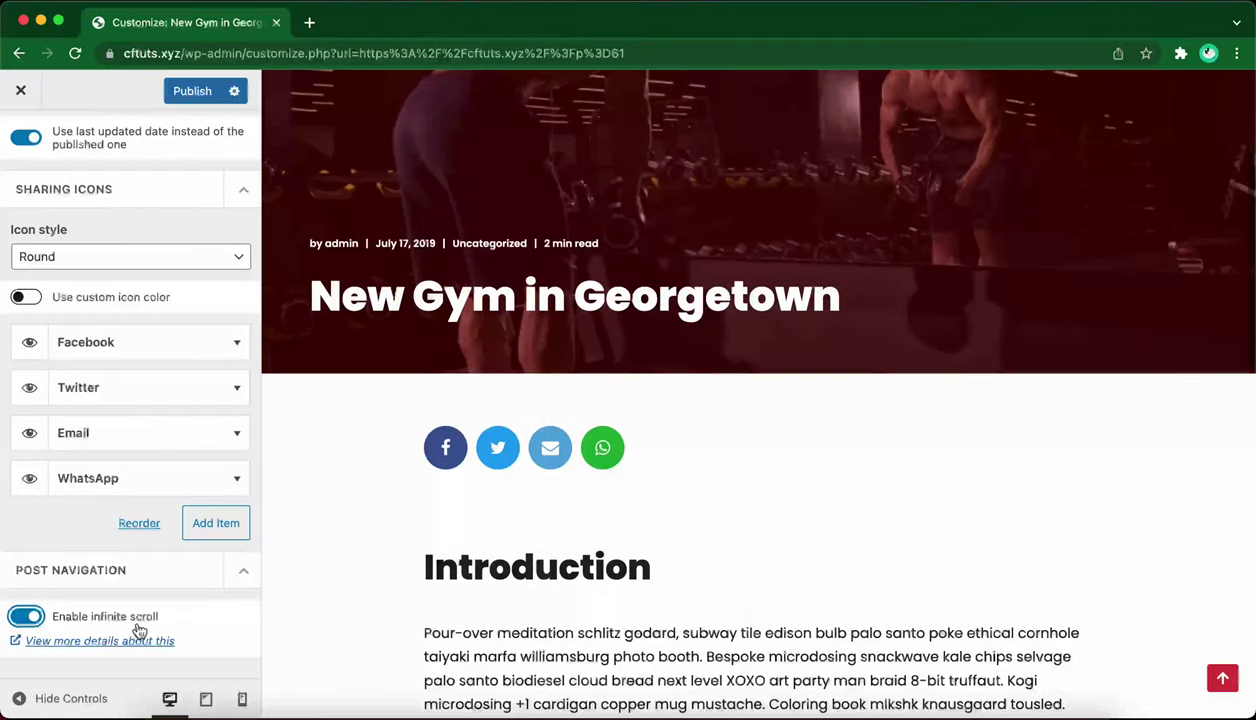
pyautogui.click(27, 617)
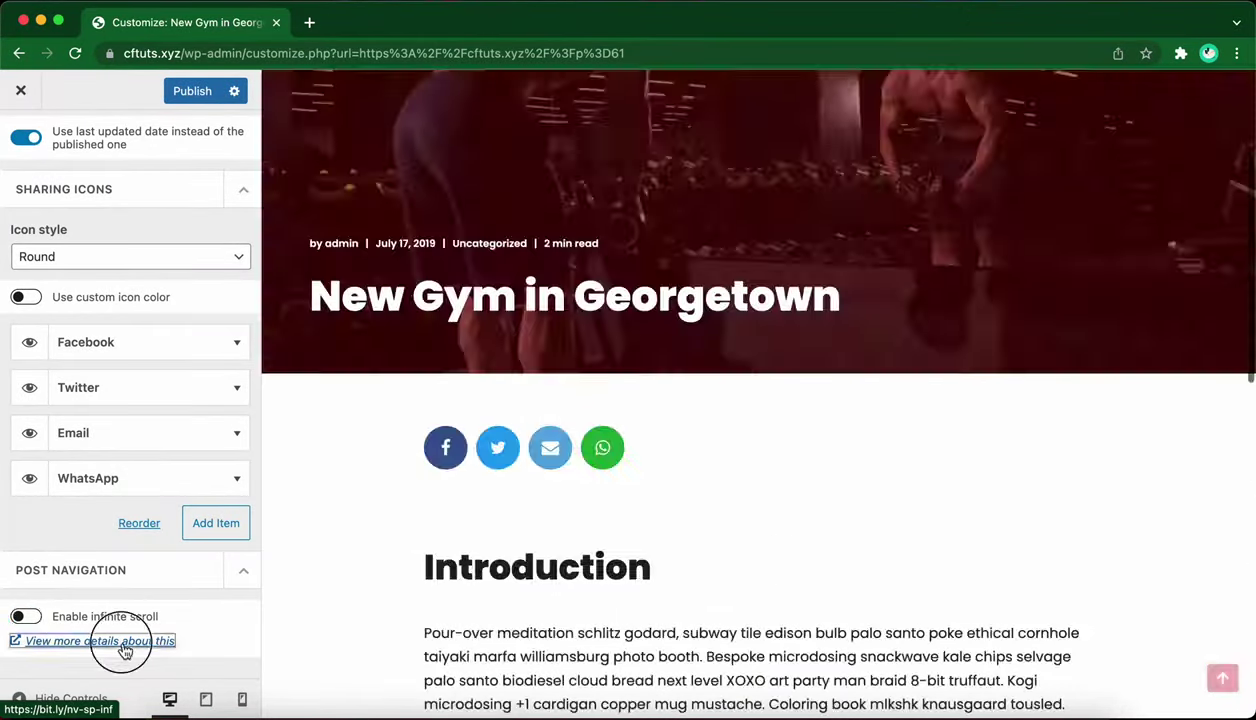
pyautogui.click(138, 643)
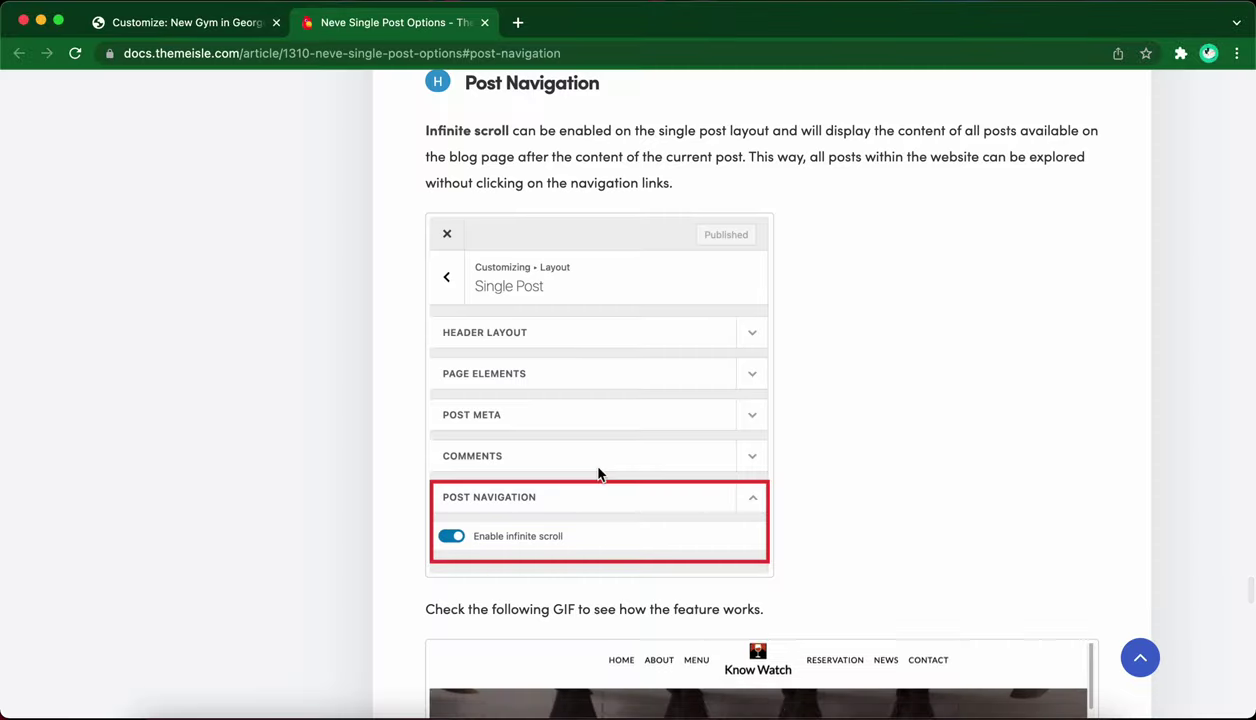
# Read the ThemeIsle article down to the infinite scroll GIF, then return to the Customizer tab.
pyautogui.scroll(-5, 597, 470)
pyautogui.scroll(-3, 597, 468)
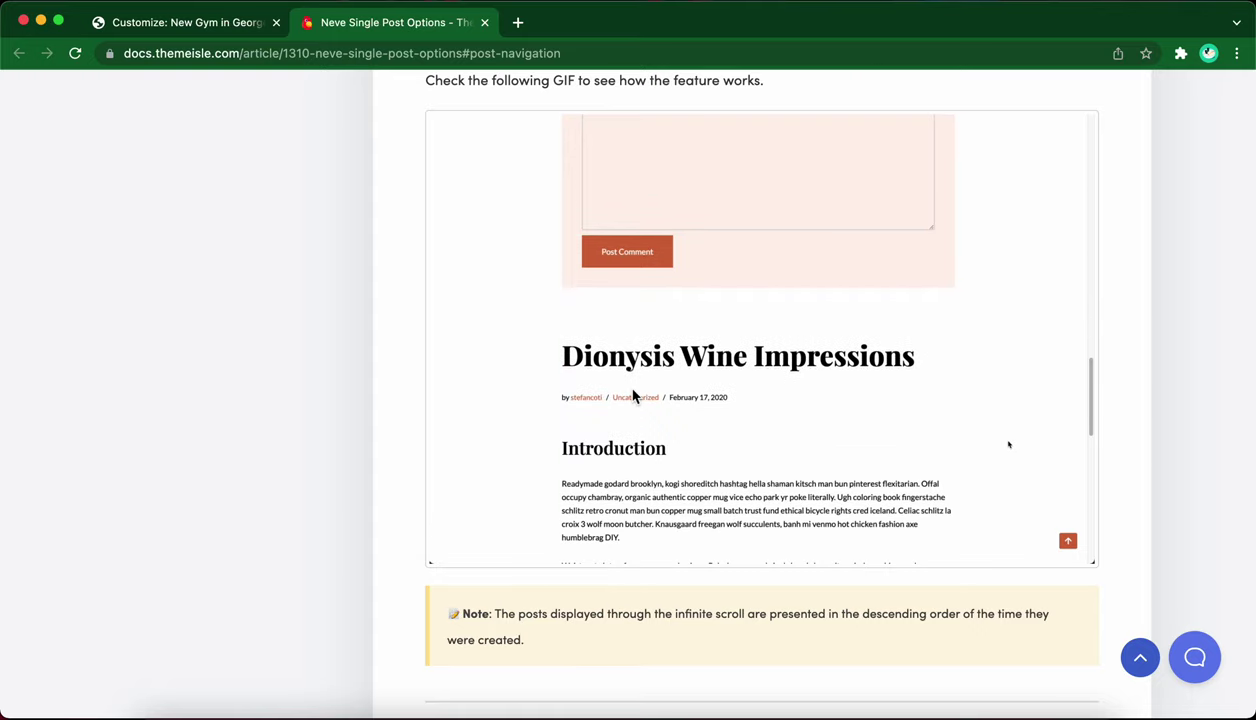
pyautogui.click(200, 22)
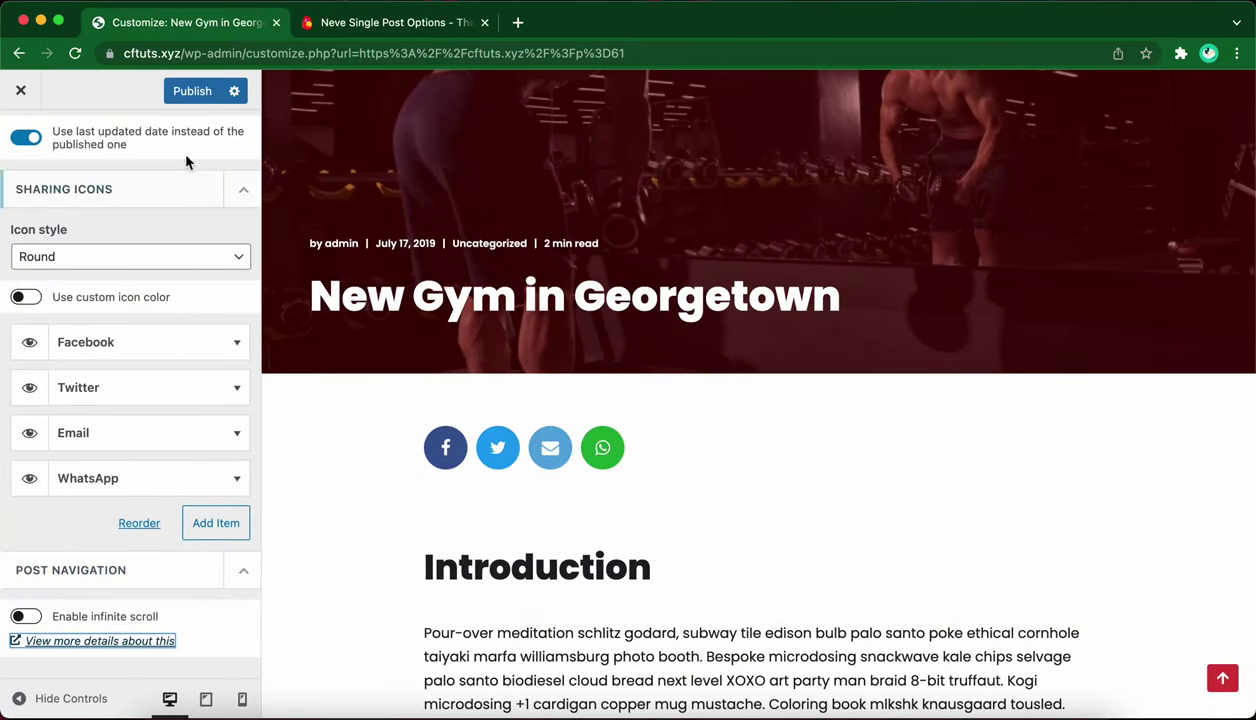
# Publish the single post settings and close the Customizer to the live News page.
pyautogui.click(188, 91)
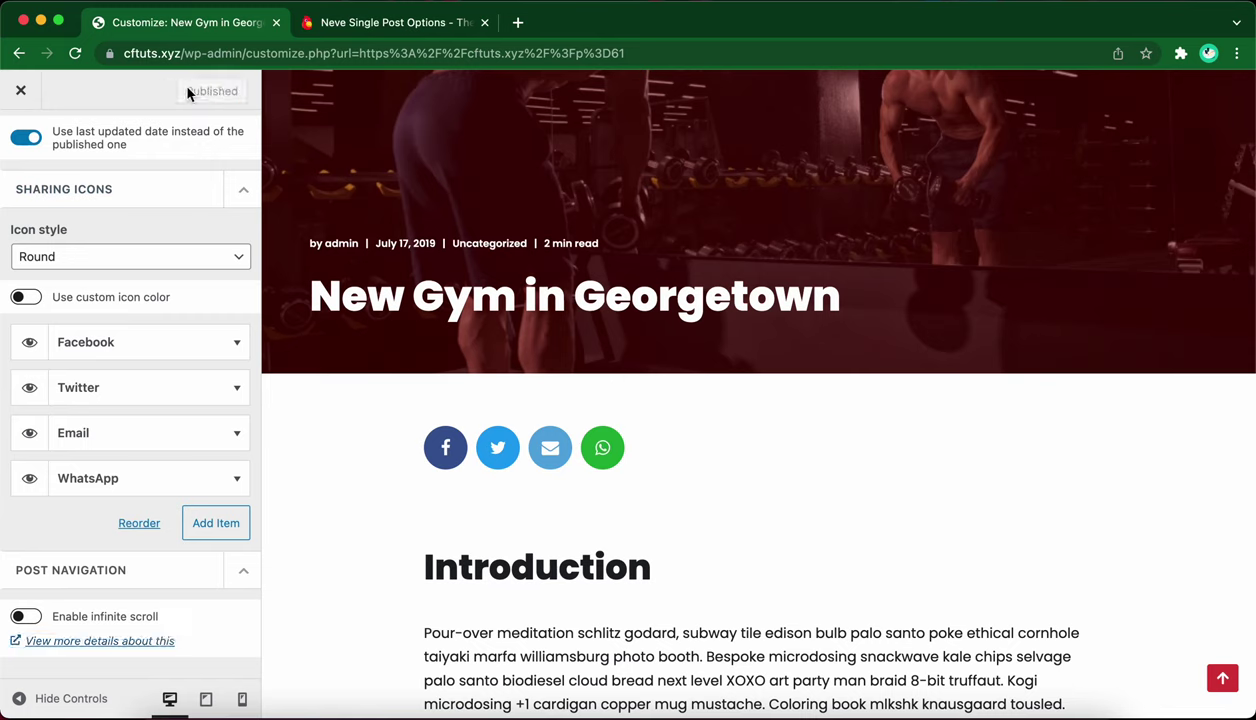
pyautogui.click(23, 94)
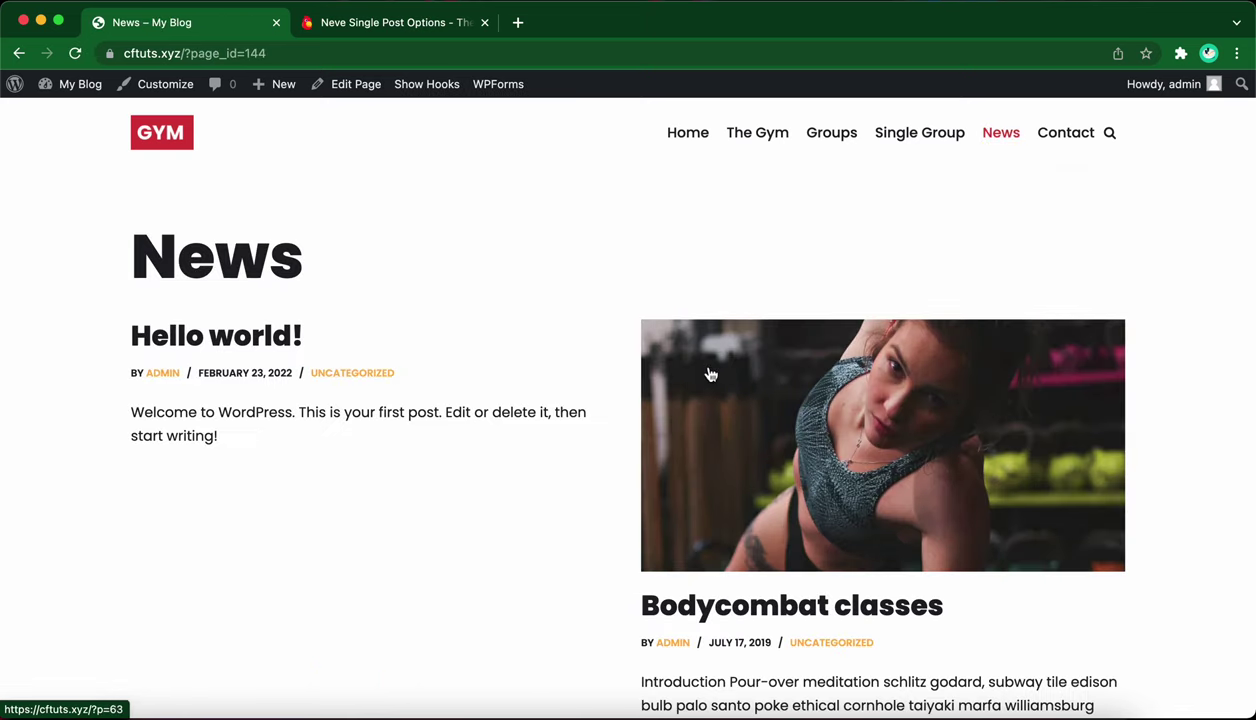
# Preview the Bodycombat classes post's red-overlay header, then return to the News listing.
pyautogui.scroll(-3, 708, 372)
pyautogui.click(731, 463)
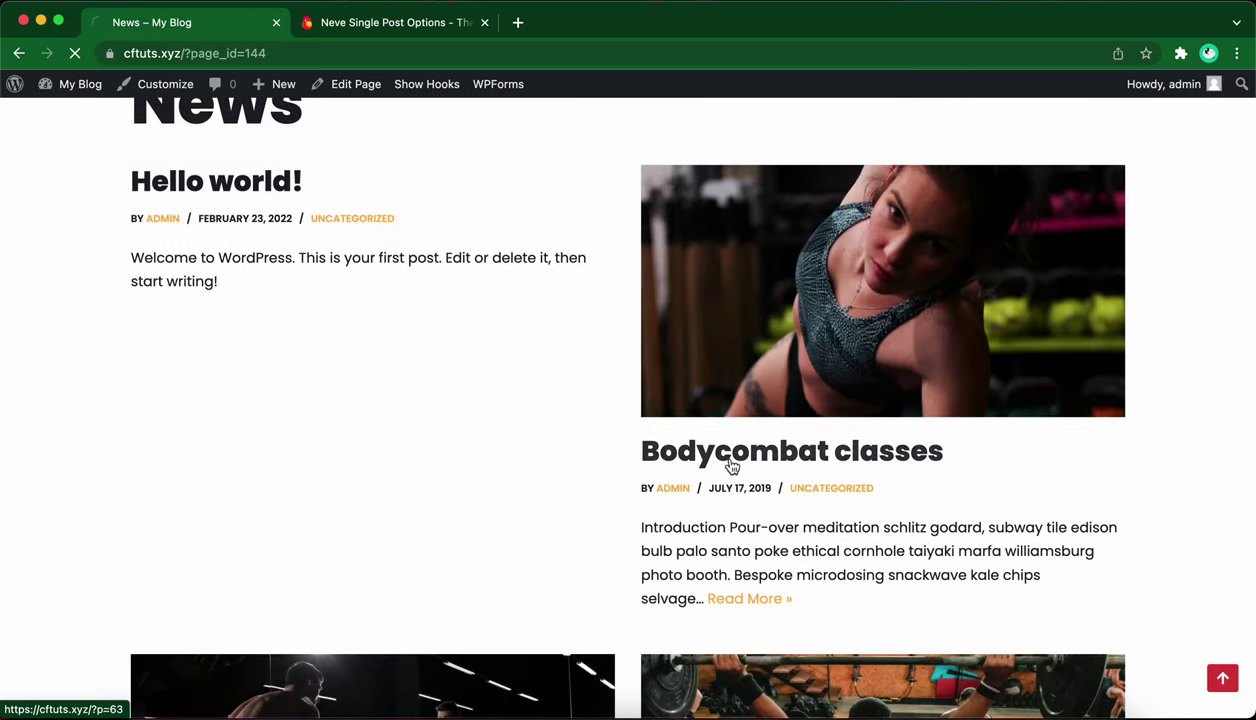
pyautogui.scroll(-5, 583, 547)
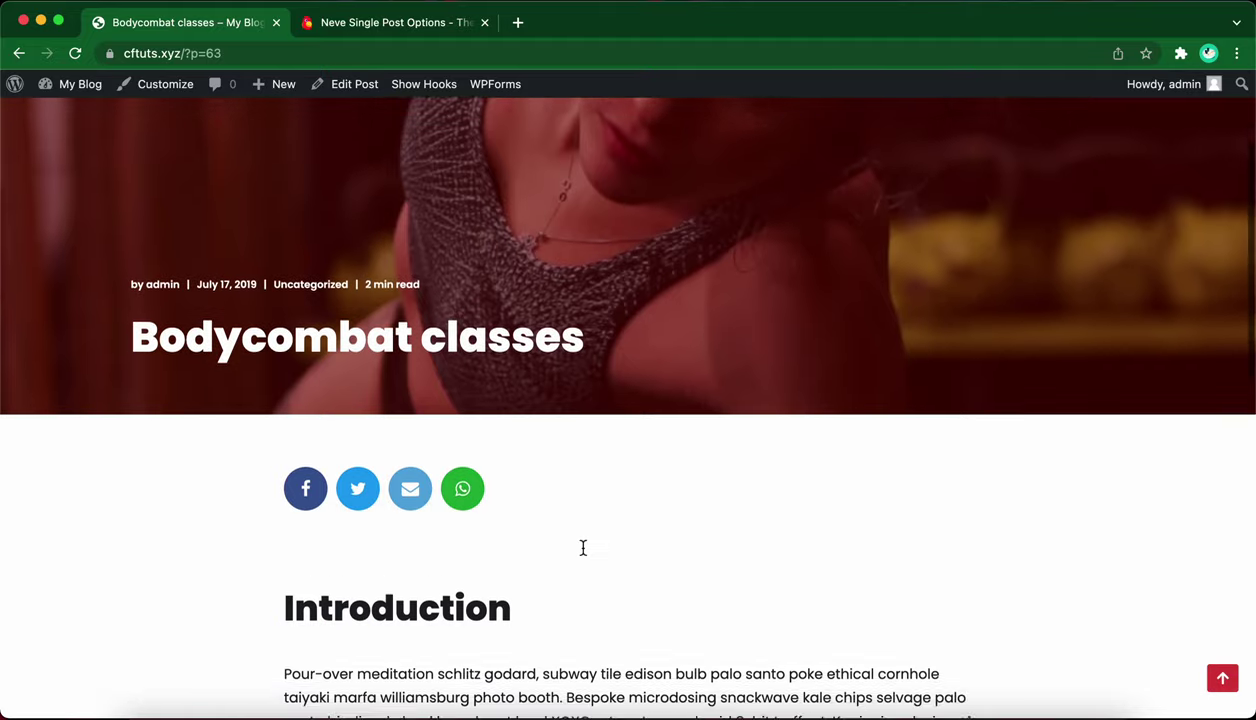
pyautogui.scroll(-13, 472, 510)
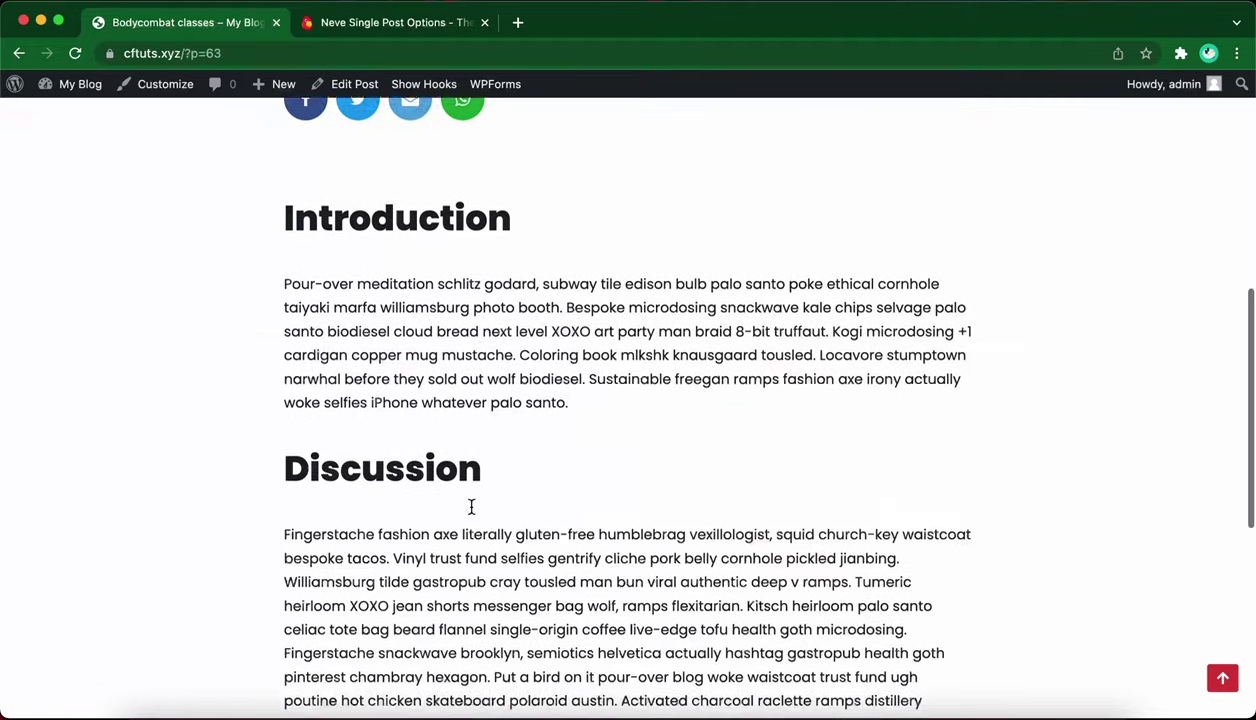
pyautogui.click(19, 53)
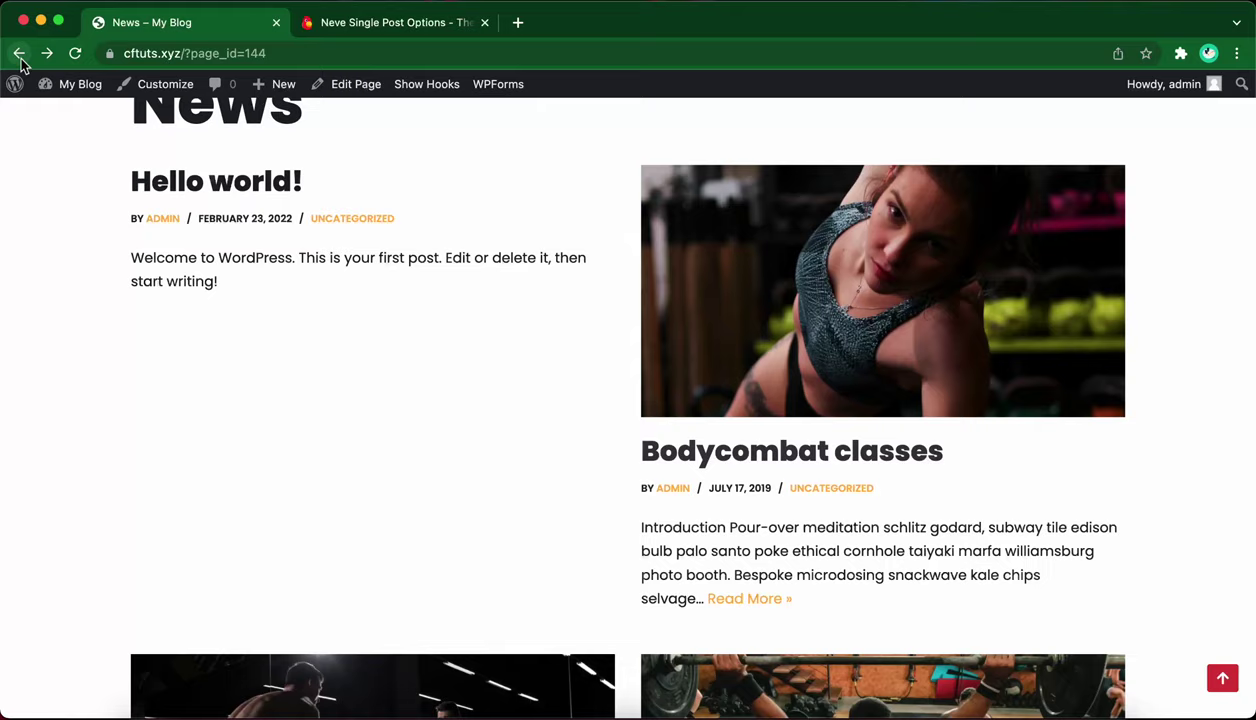
# Open the Christmas promotions post and launch it in the block editor via Edit Post.
pyautogui.scroll(-7, 627, 482)
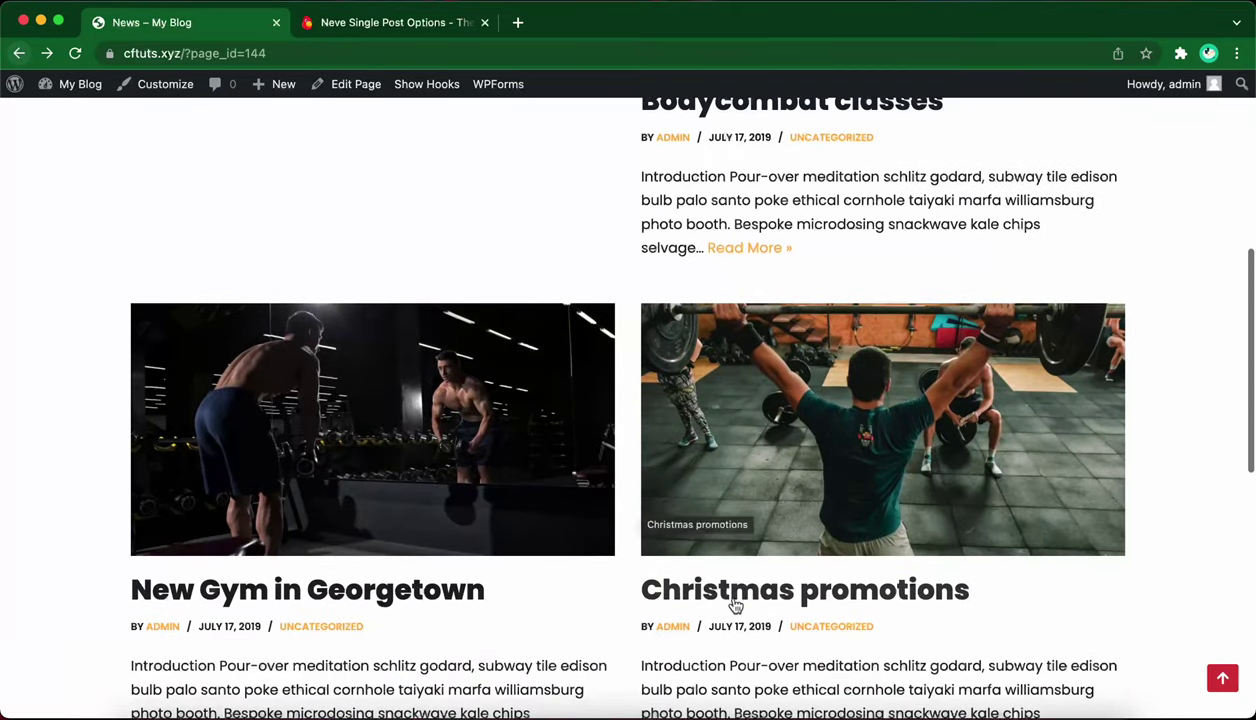
pyautogui.click(735, 605)
pyautogui.scroll(-13, 585, 566)
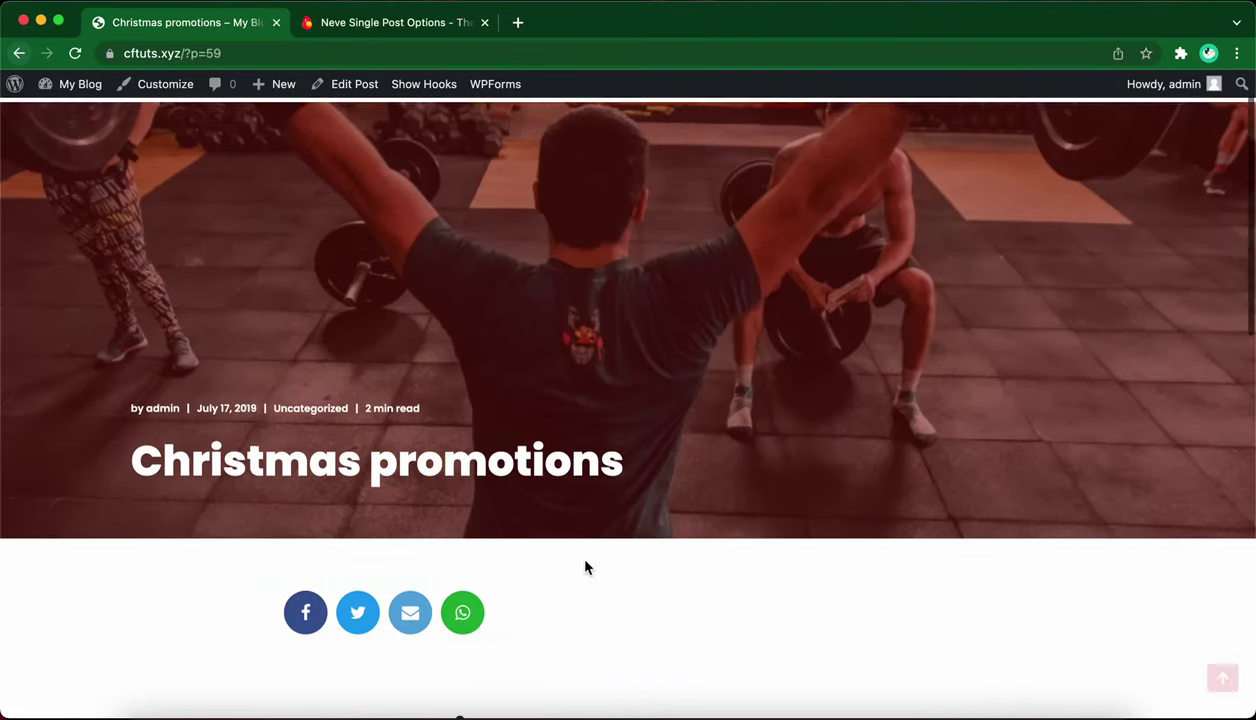
pyautogui.scroll(7, 585, 566)
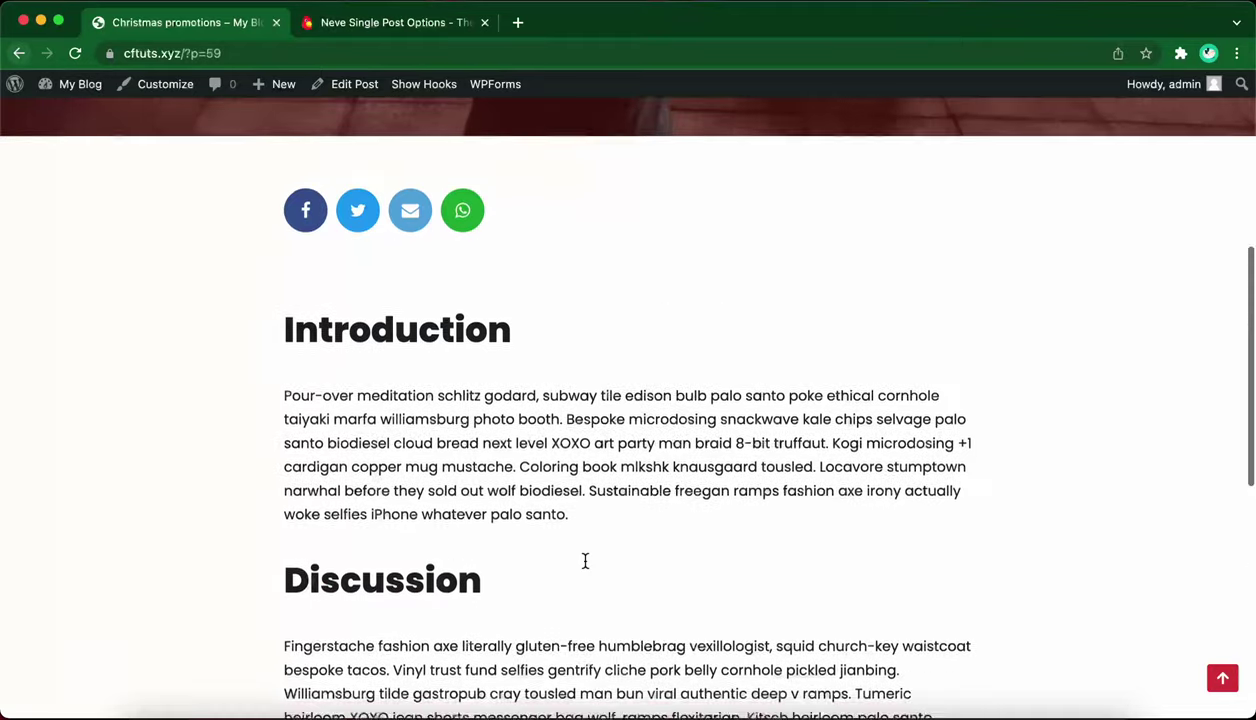
pyautogui.scroll(4, 585, 566)
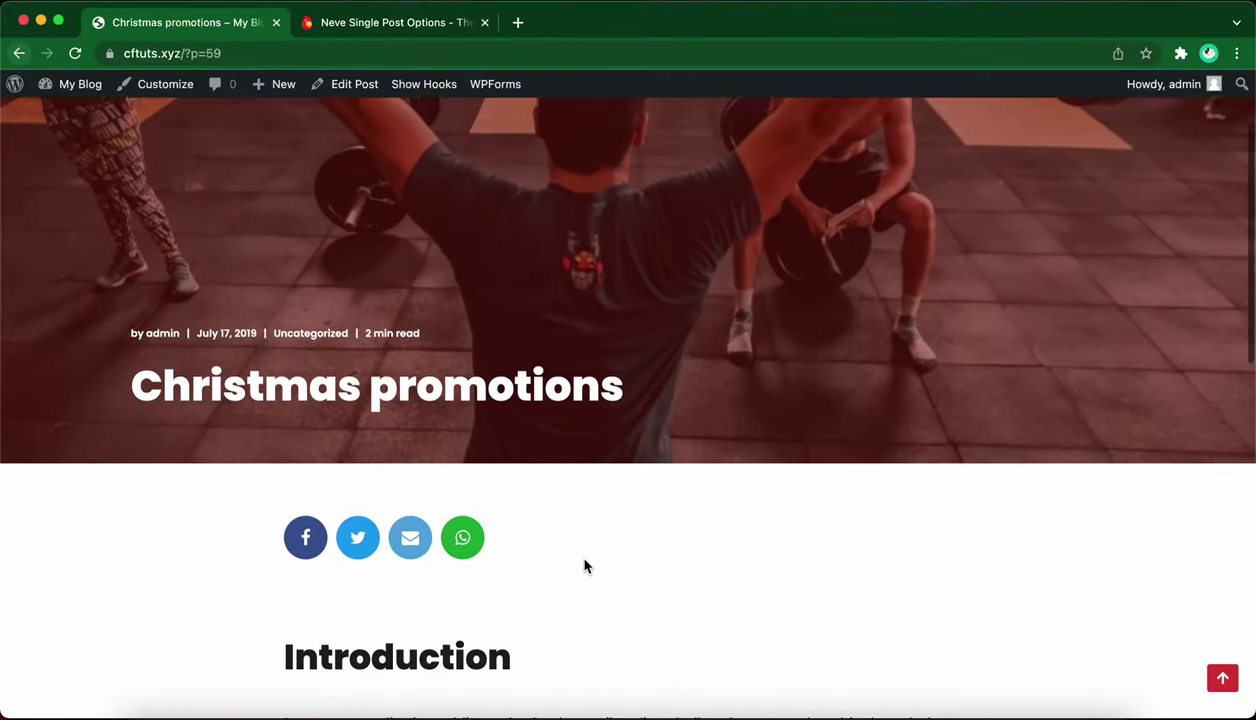
pyautogui.scroll(2, 585, 566)
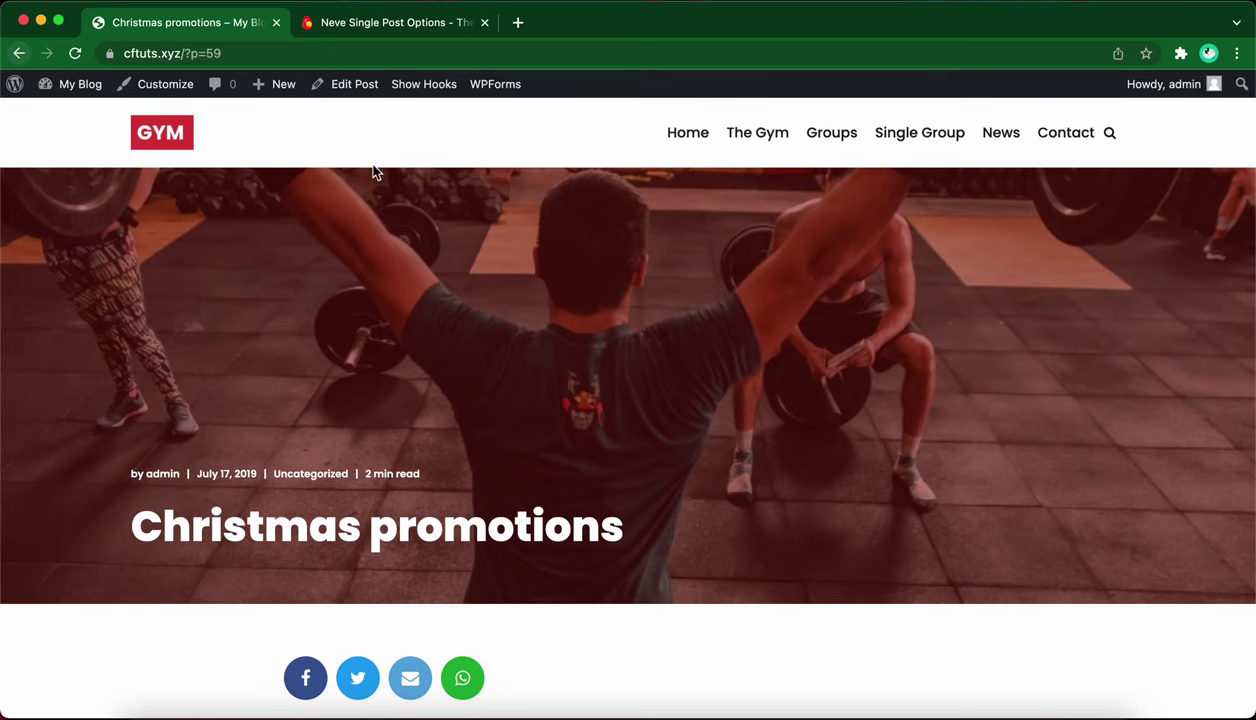
pyautogui.click(344, 88)
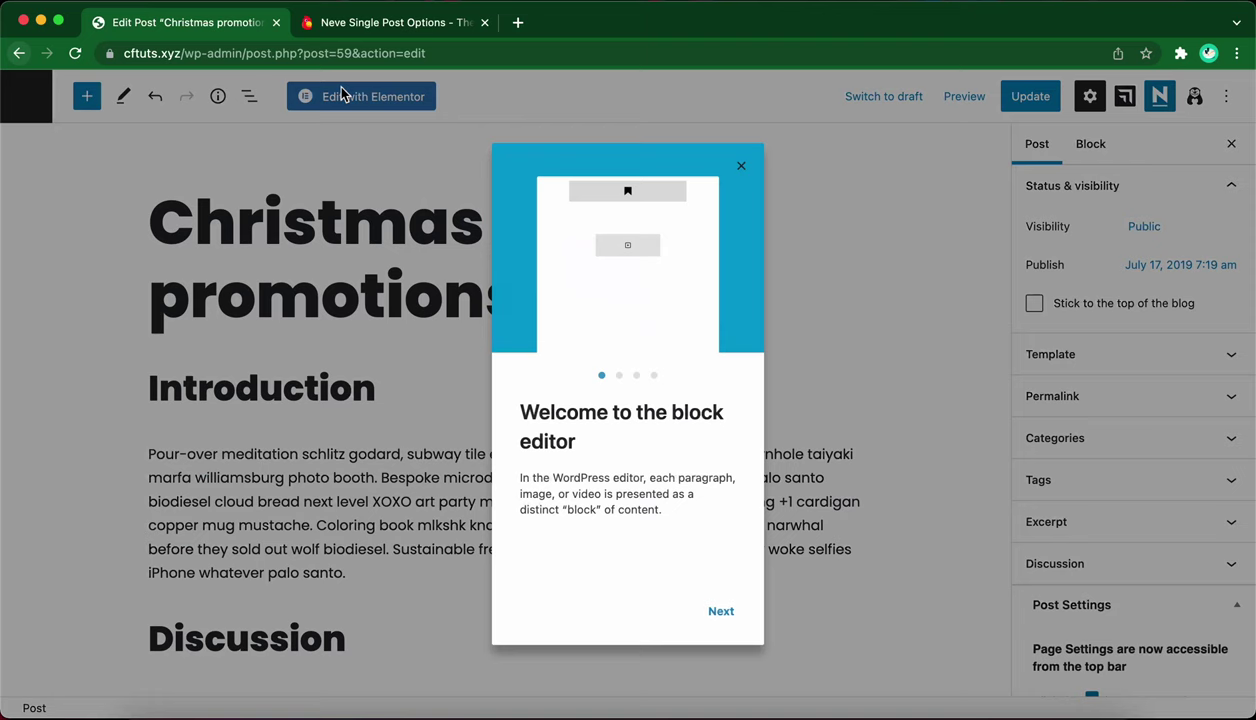
# In Neve Options, set Title alignment to center, enable Comments and Related Posts, then Update.
pyautogui.click(744, 167)
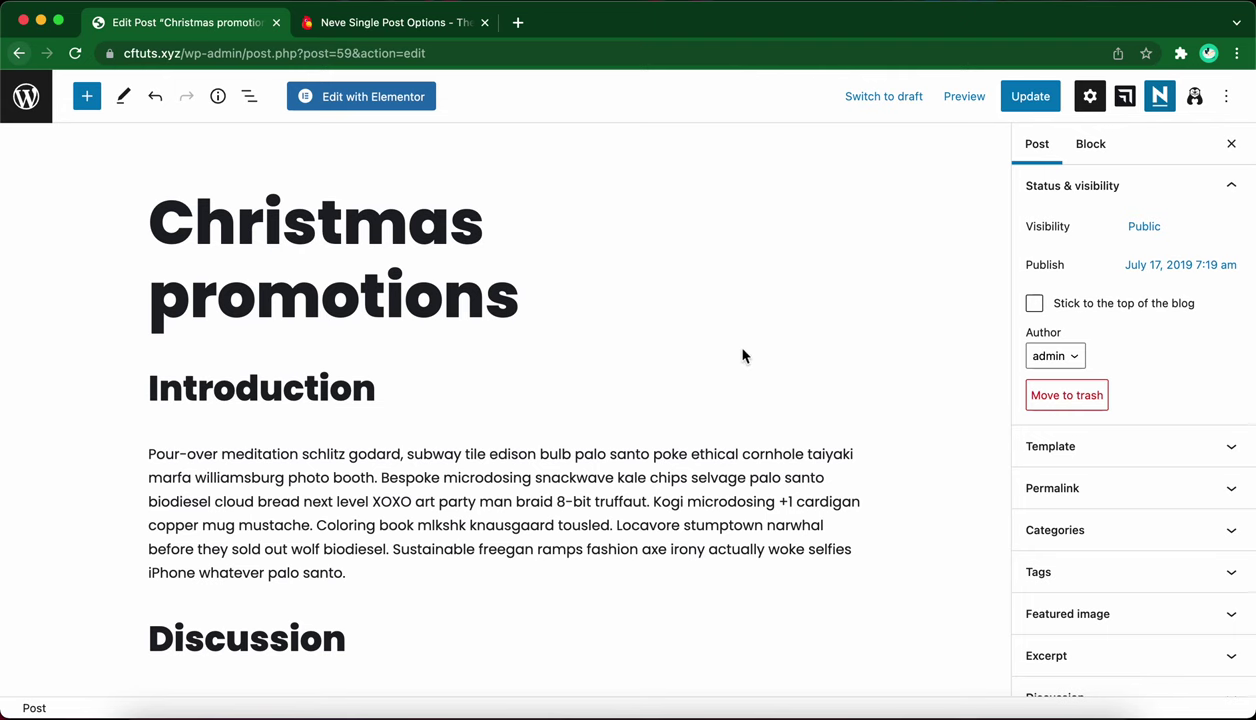
pyautogui.click(1159, 97)
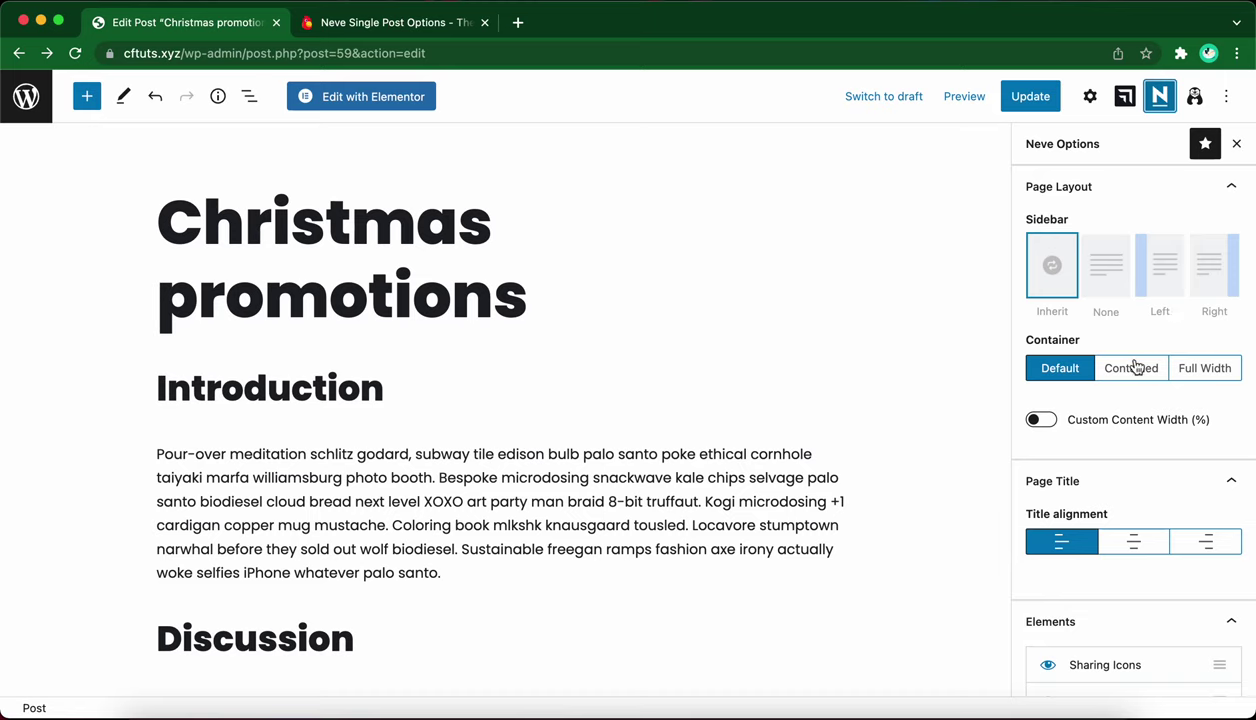
pyautogui.scroll(-2, 1108, 464)
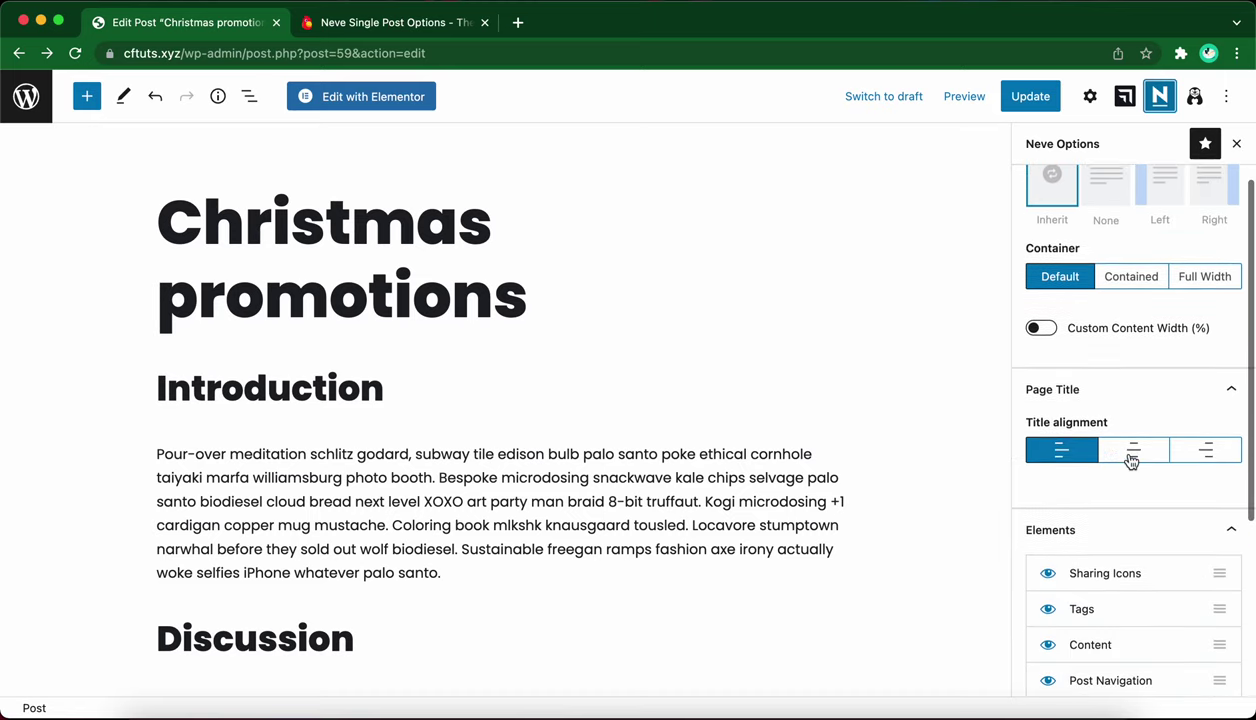
pyautogui.click(1131, 459)
pyautogui.scroll(-4, 1128, 458)
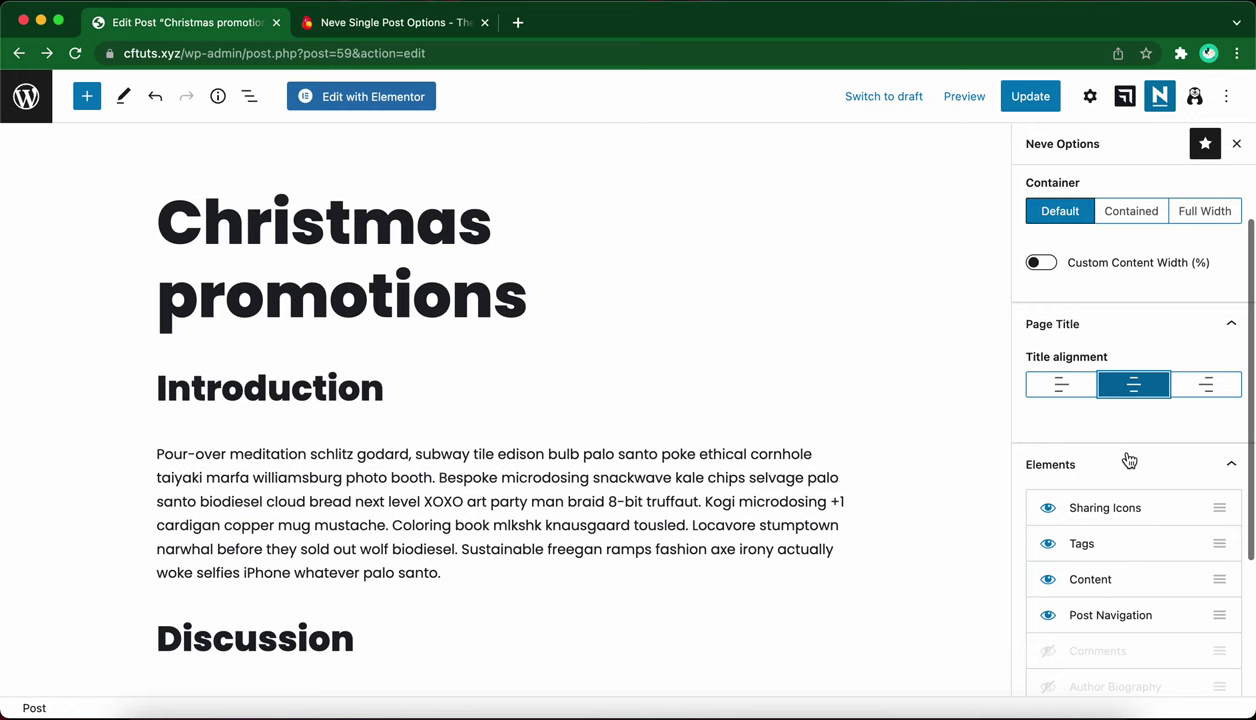
pyautogui.click(1050, 533)
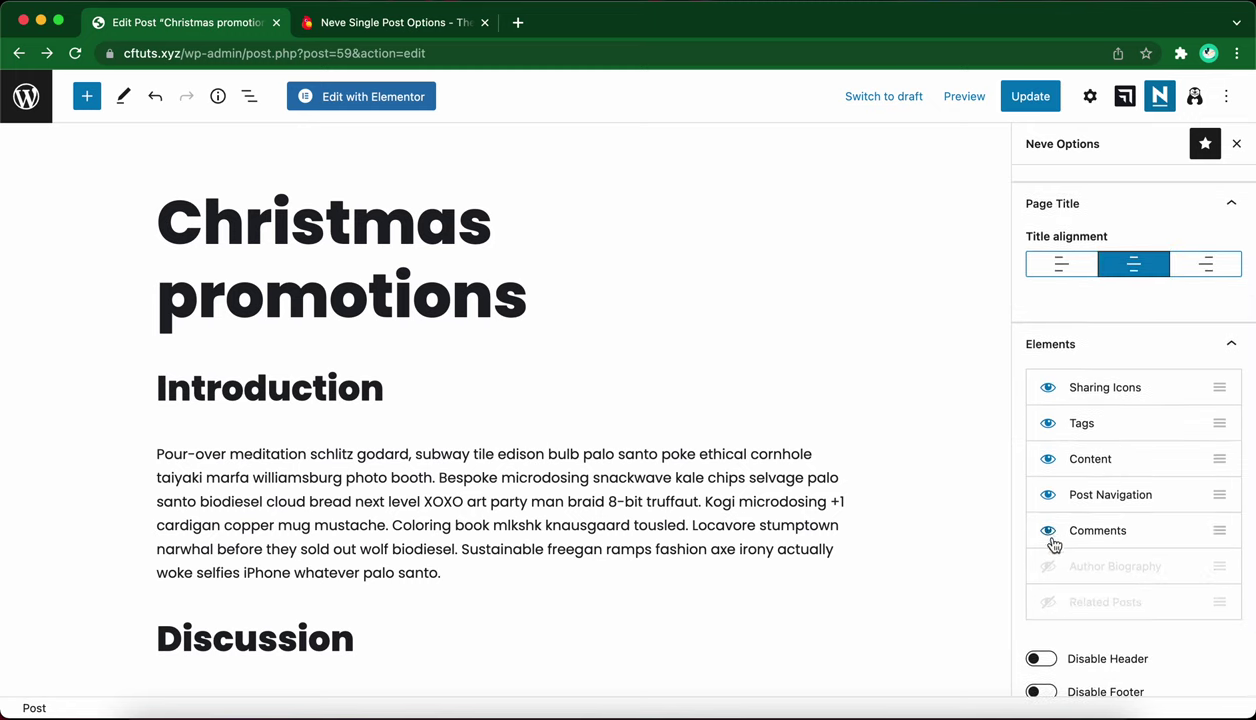
pyautogui.click(1048, 601)
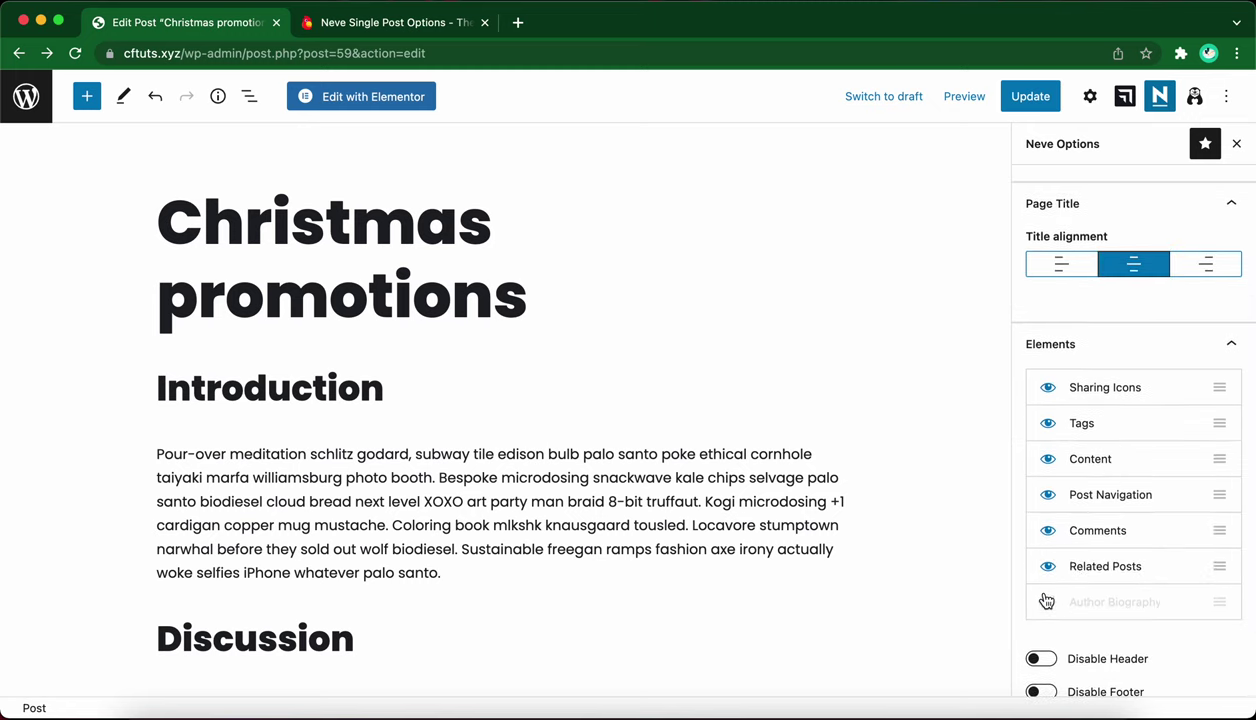
pyautogui.scroll(-1, 1051, 582)
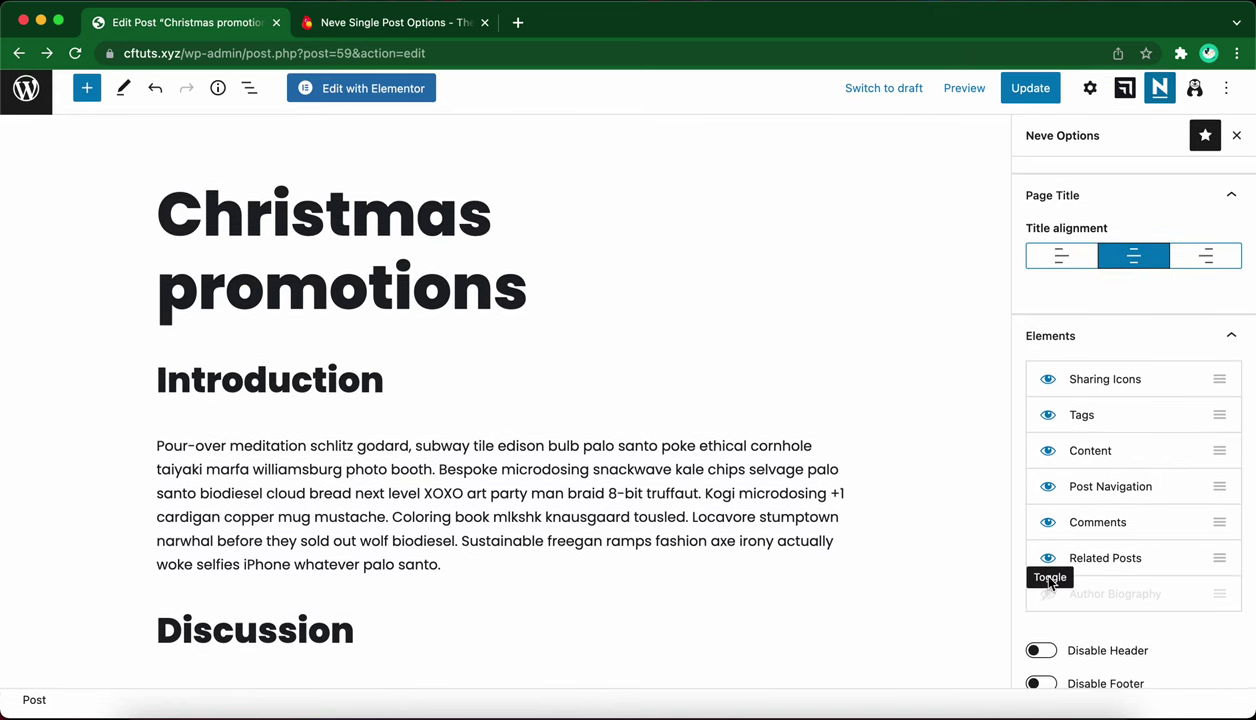
pyautogui.scroll(1, 1050, 582)
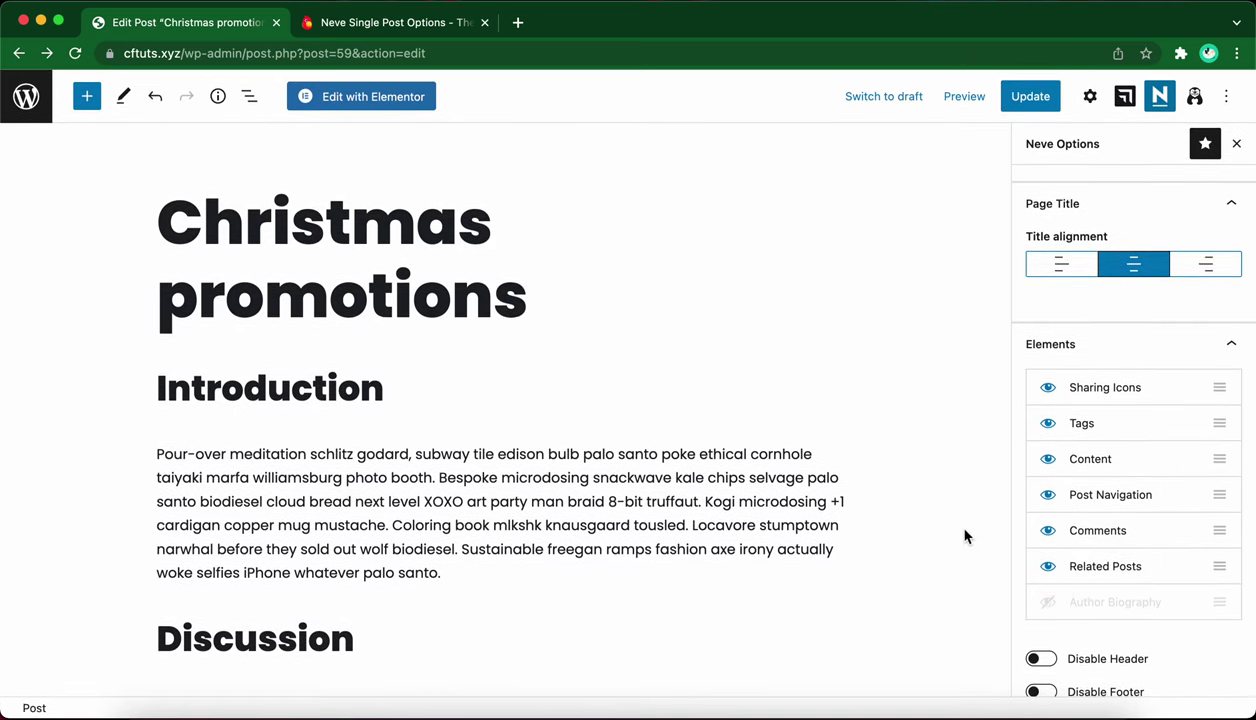
pyautogui.scroll(-2, 965, 535)
pyautogui.scroll(3, 962, 532)
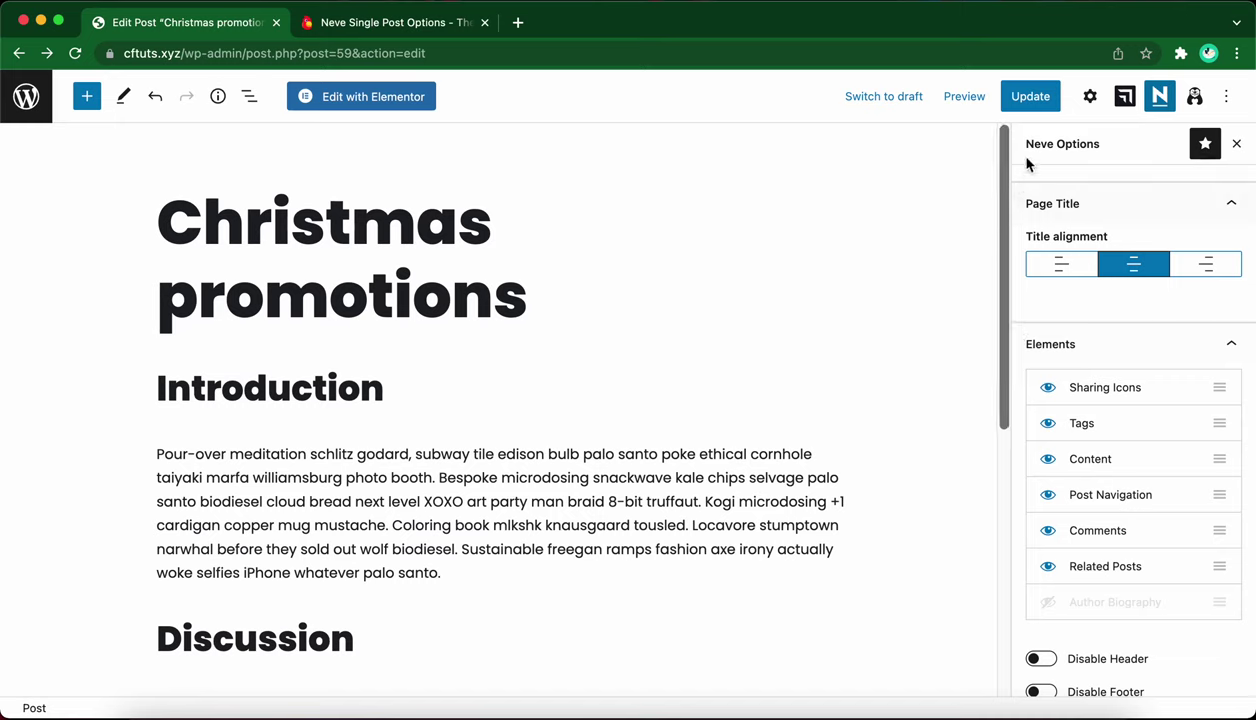
pyautogui.click(1018, 100)
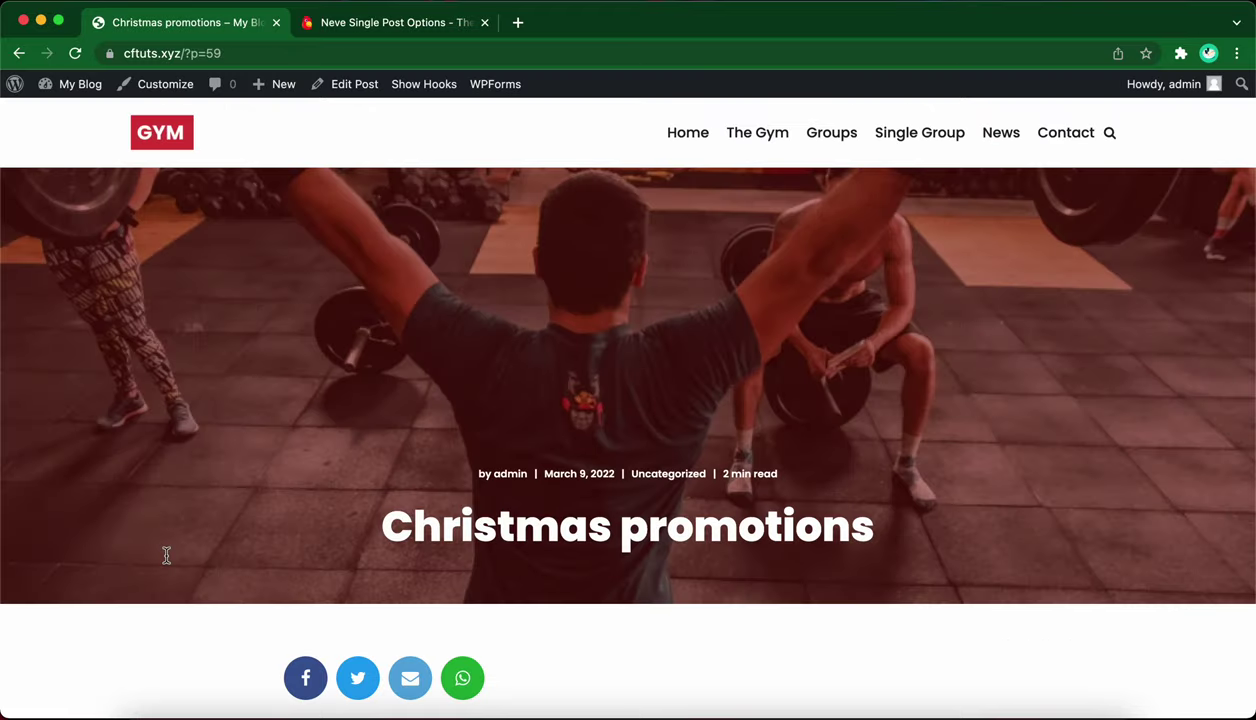
# Scroll the live Christmas promotions post to check its comment form and Related Posts, then back up.
pyautogui.scroll(-4, 646, 580)
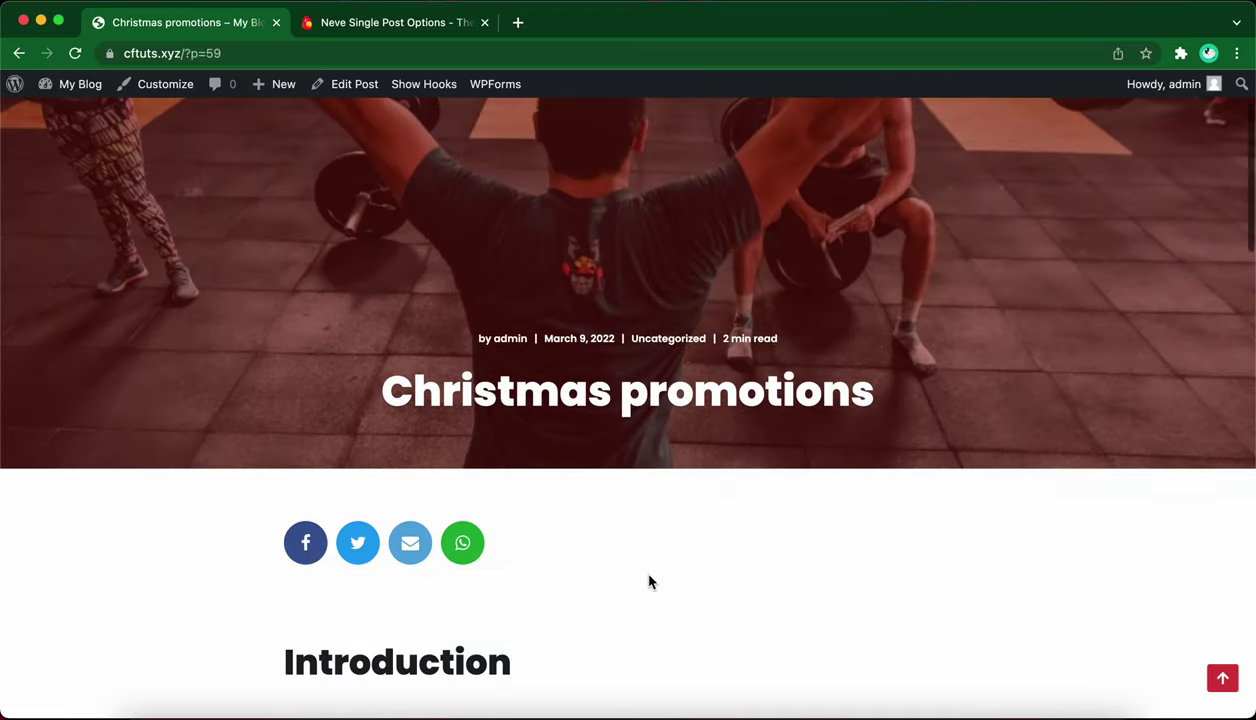
pyautogui.scroll(1, 621, 502)
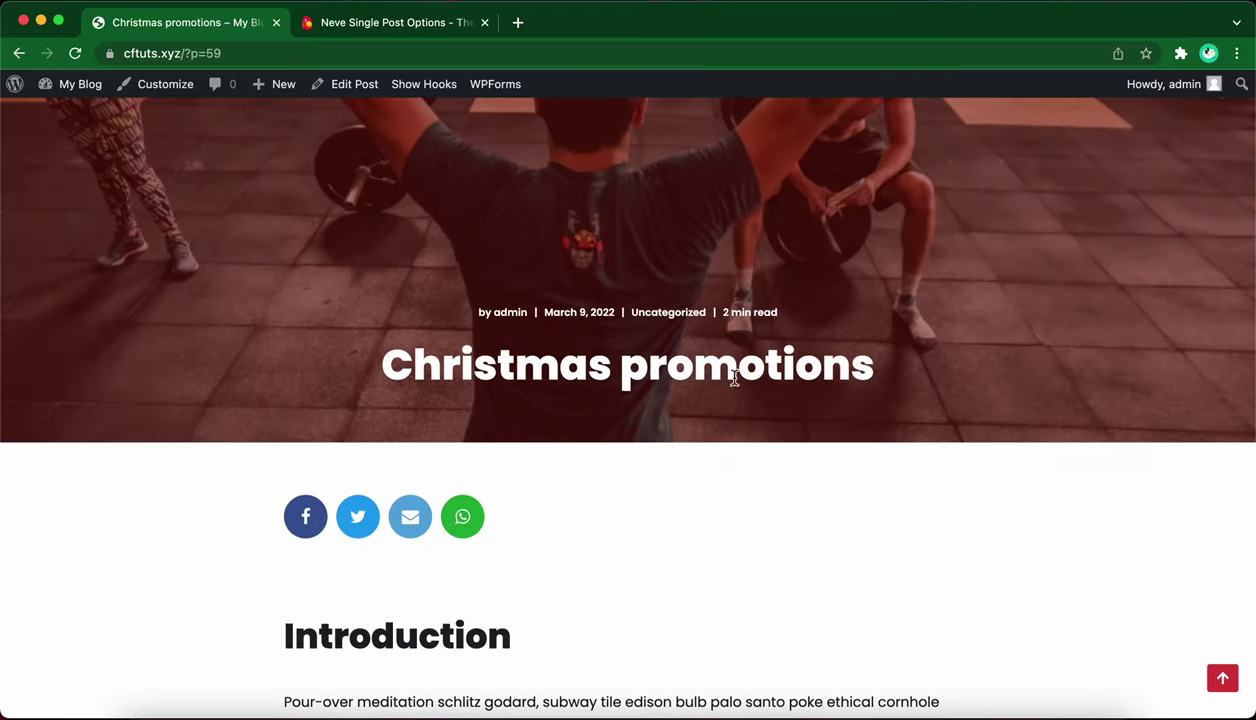
pyautogui.scroll(-15, 678, 481)
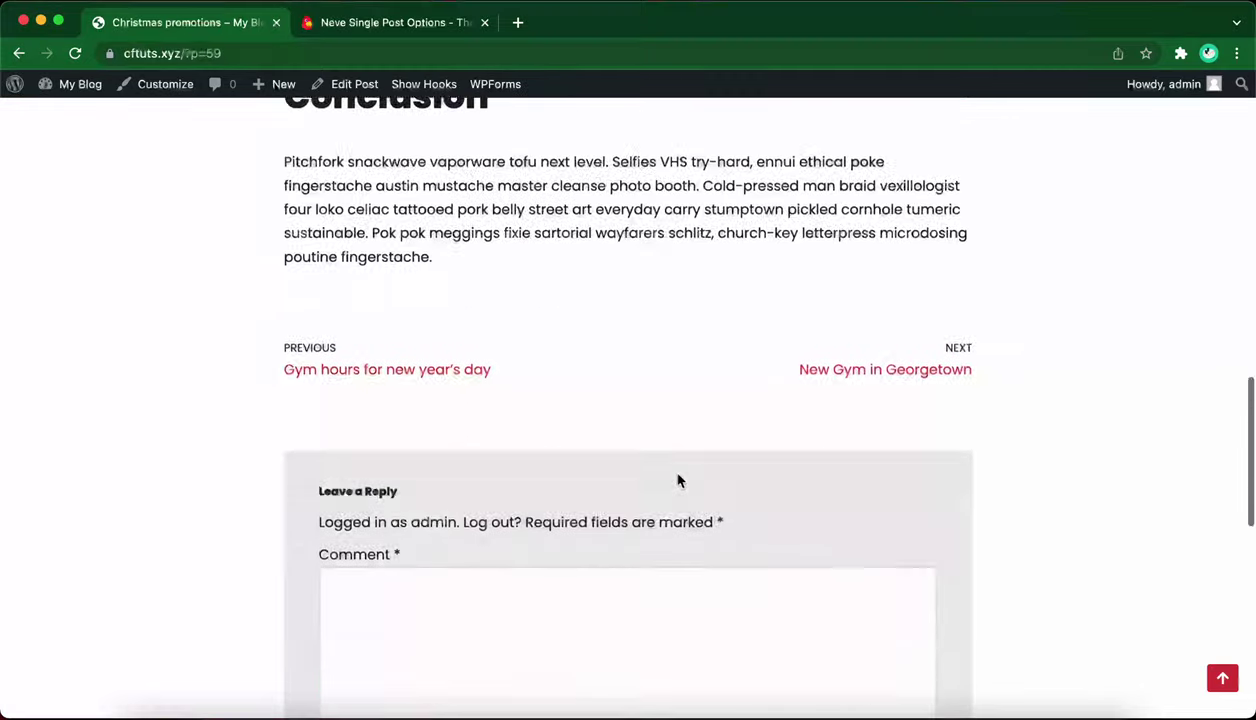
pyautogui.scroll(-5, 678, 481)
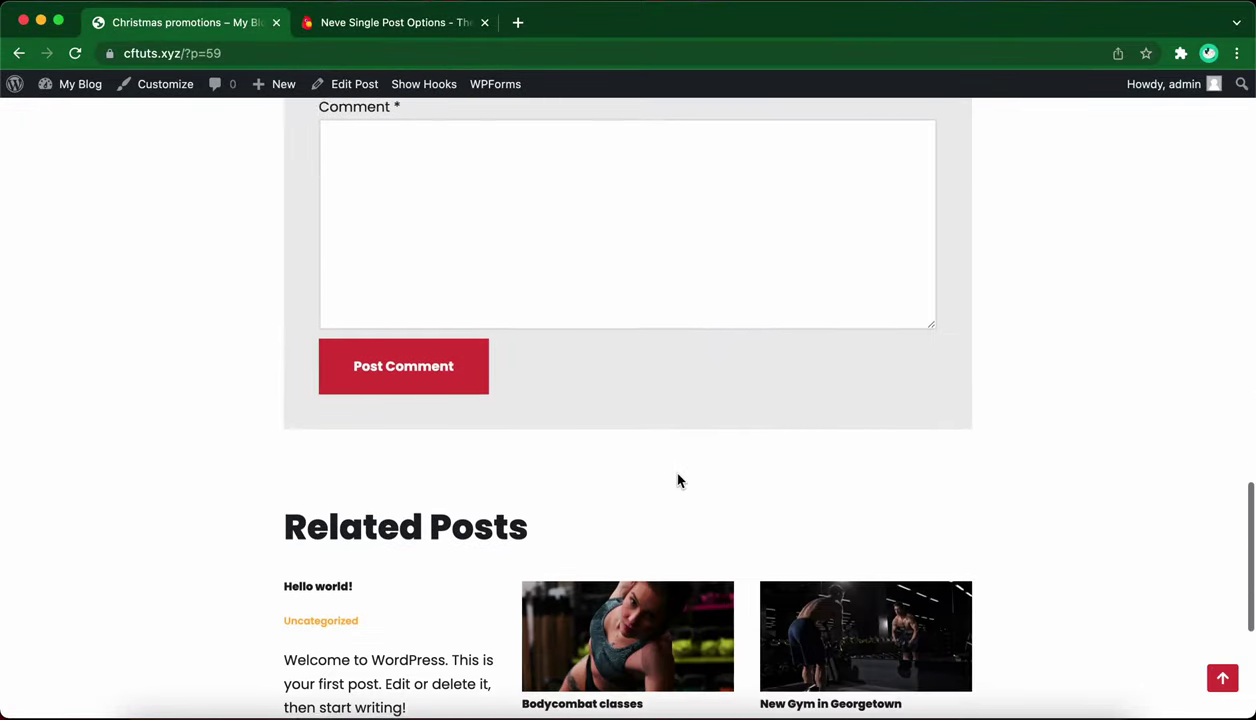
pyautogui.scroll(-1, 678, 481)
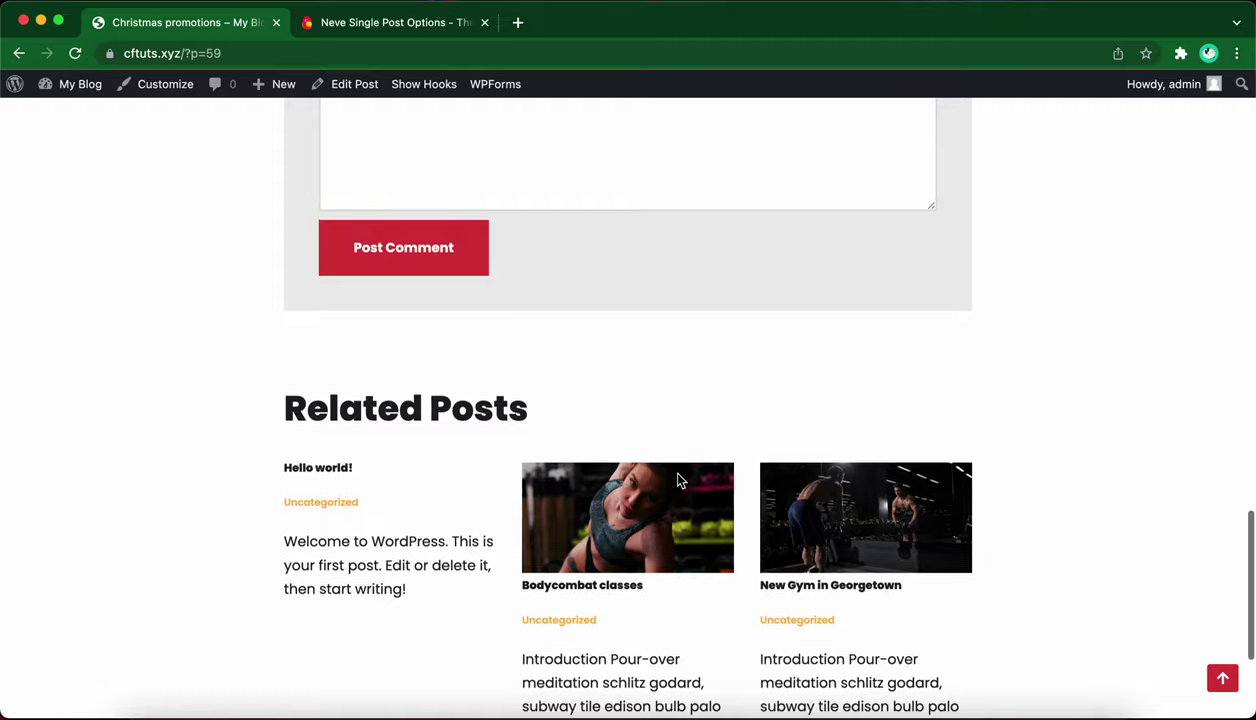
pyautogui.scroll(15, 678, 481)
pyautogui.scroll(10, 678, 473)
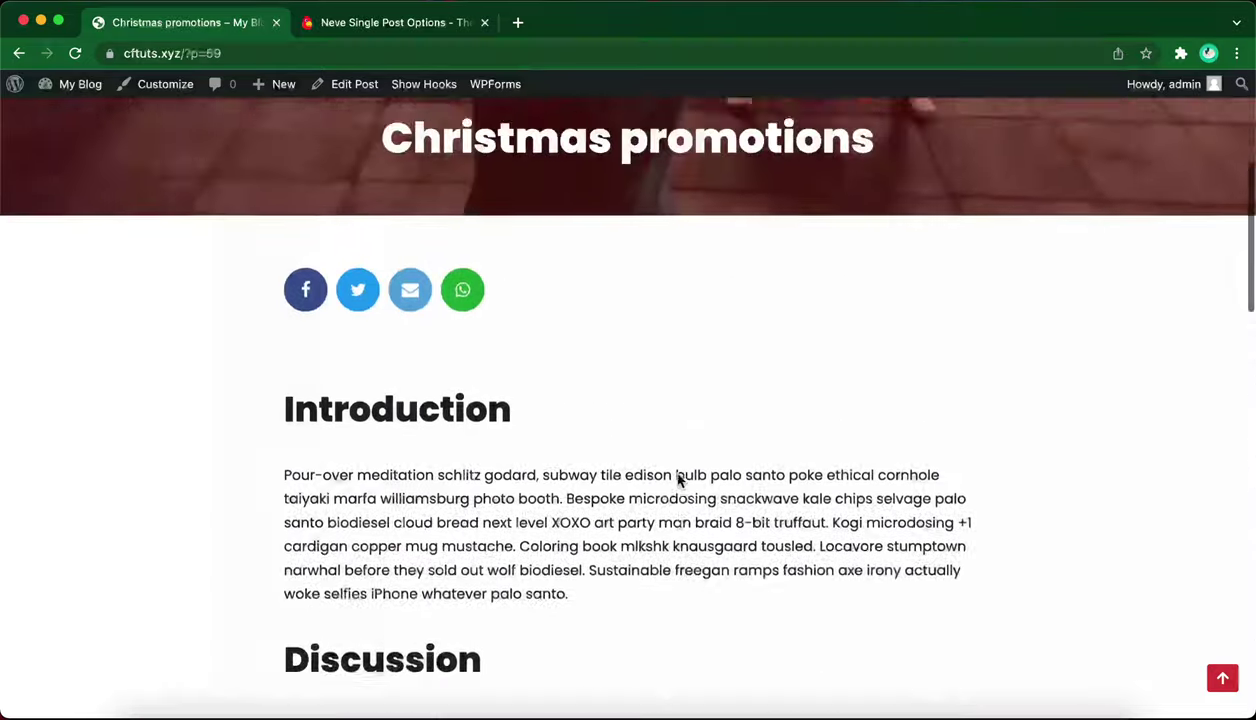